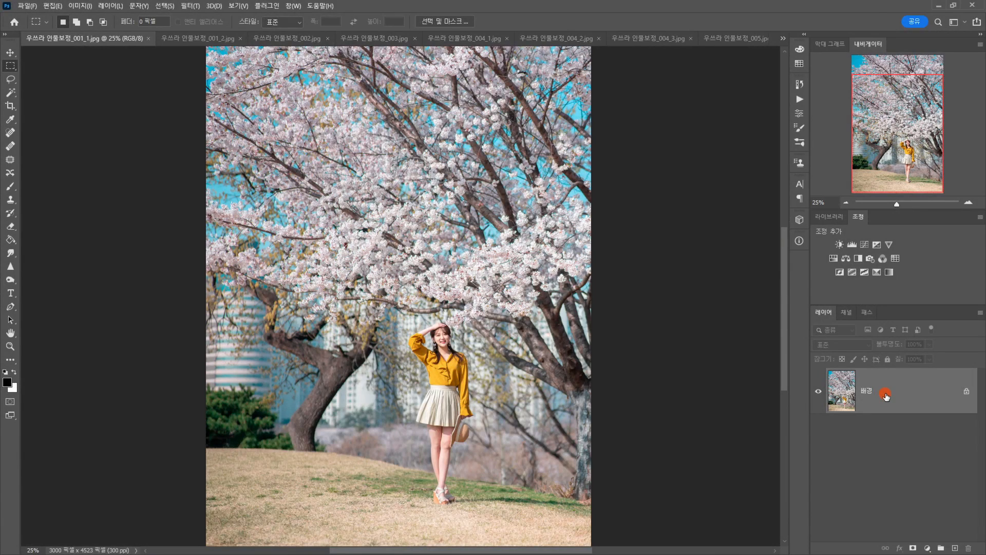
# Step: Duplicate the background layer of the cherry blossom photo
pyautogui.hotkey('ctrl', 'j')
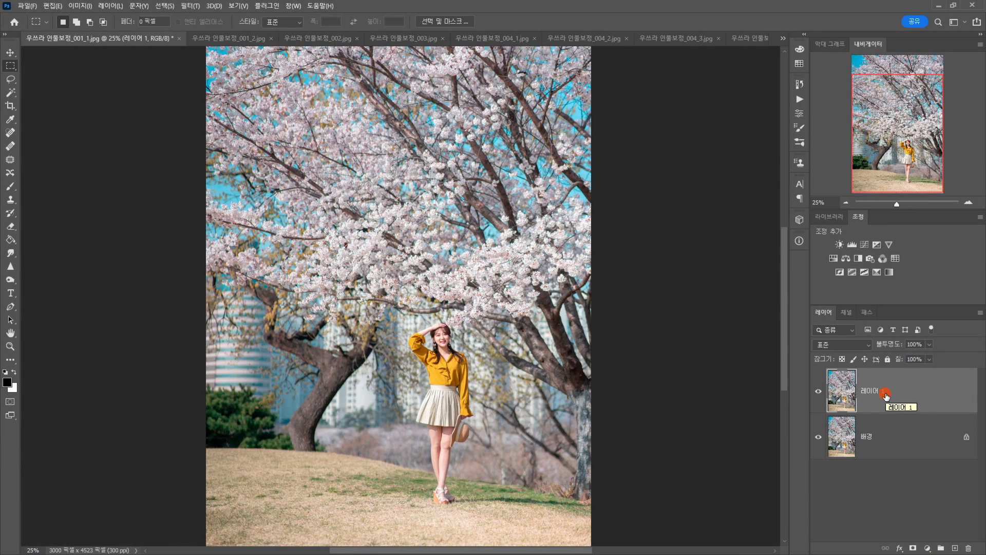
pyautogui.hotkey('ctrl', '-')
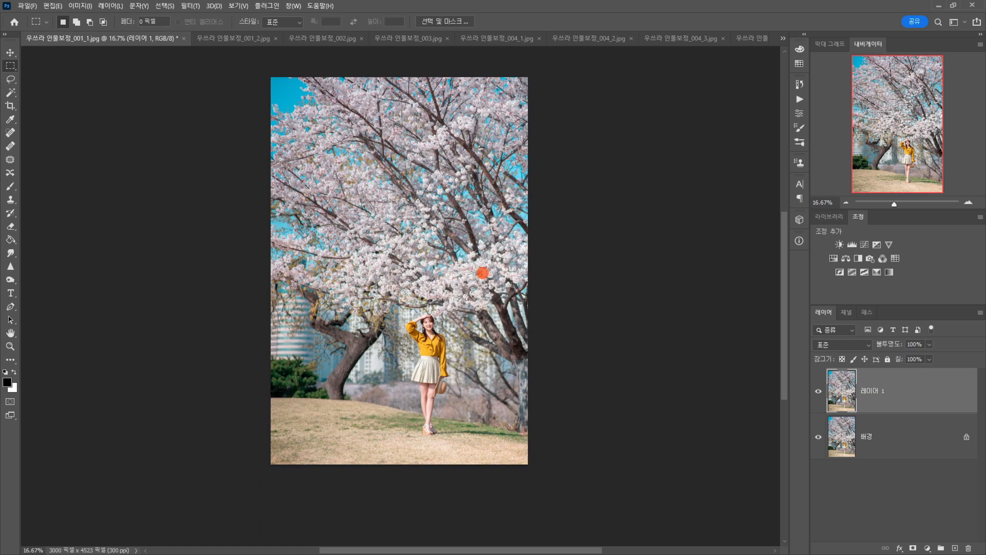
# Step: Try to scale the whole duplicate layer proportionally with Free Transform and cancel it
pyautogui.click(53, 6)
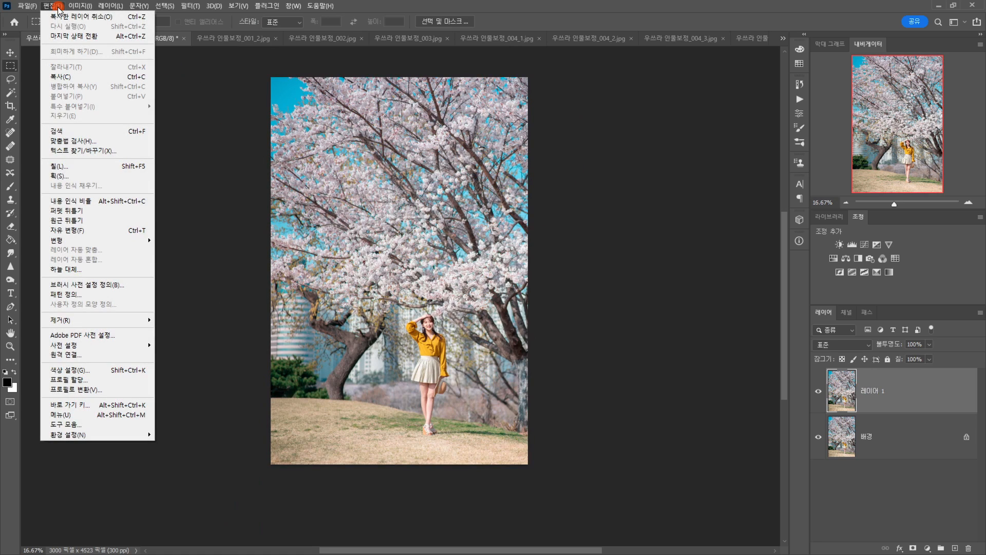
pyautogui.click(115, 229)
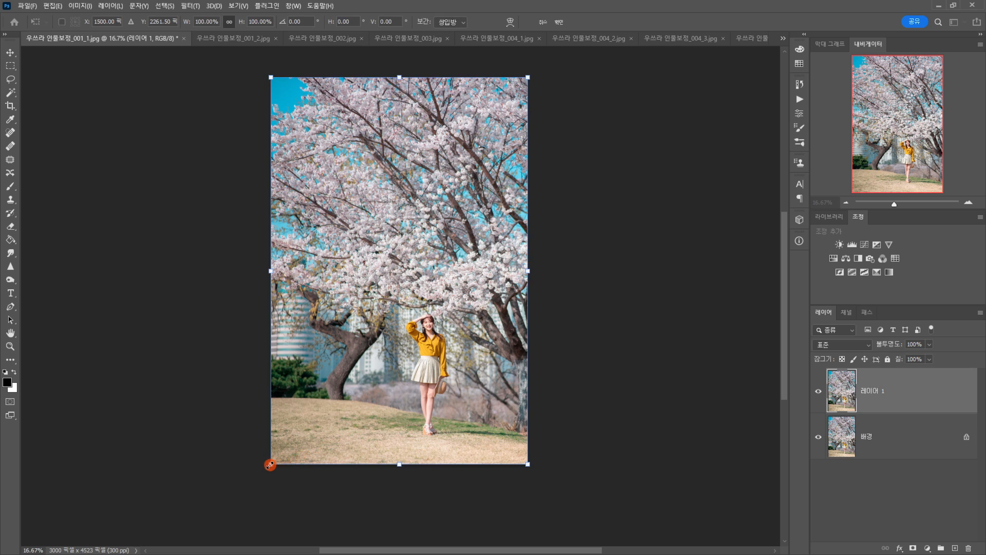
pyautogui.moveTo(271, 465); pyautogui.dragTo(289, 435)
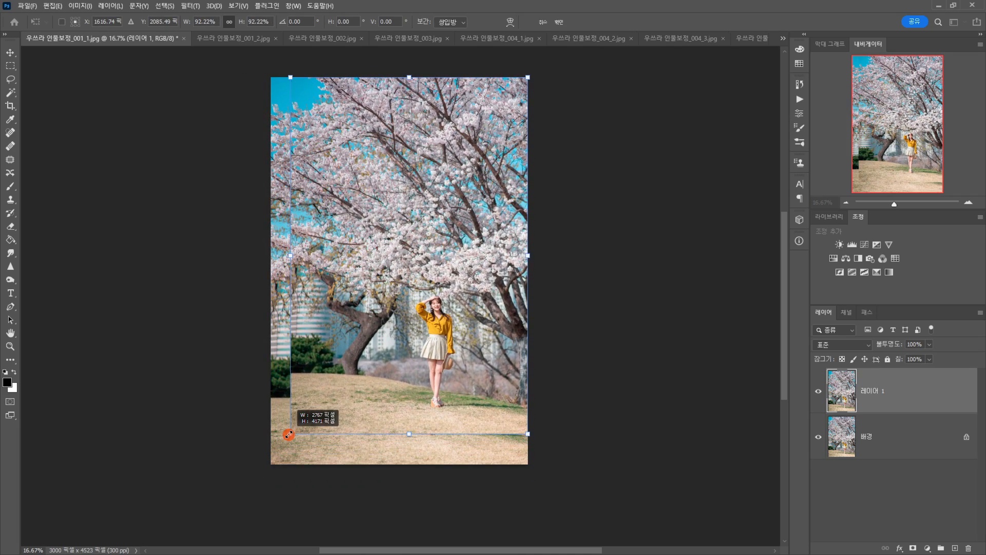
pyautogui.hotkey('ctrl', 'z')
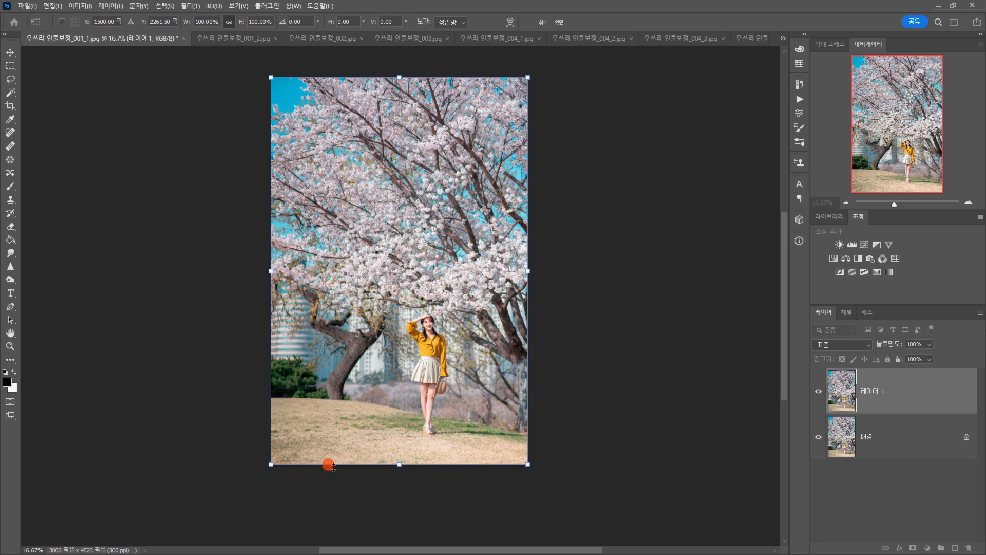
pyautogui.moveTo(260, 471)
pyautogui.mouseDown()
pyautogui.moveTo(307, 480)
pyautogui.moveTo(256, 480)
pyautogui.moveTo(235, 462)
pyautogui.moveTo(250, 475)
pyautogui.mouseUp()
pyautogui.hotkey('ctrl', 'z')
pyautogui.press('Escape')
pyautogui.press('m')
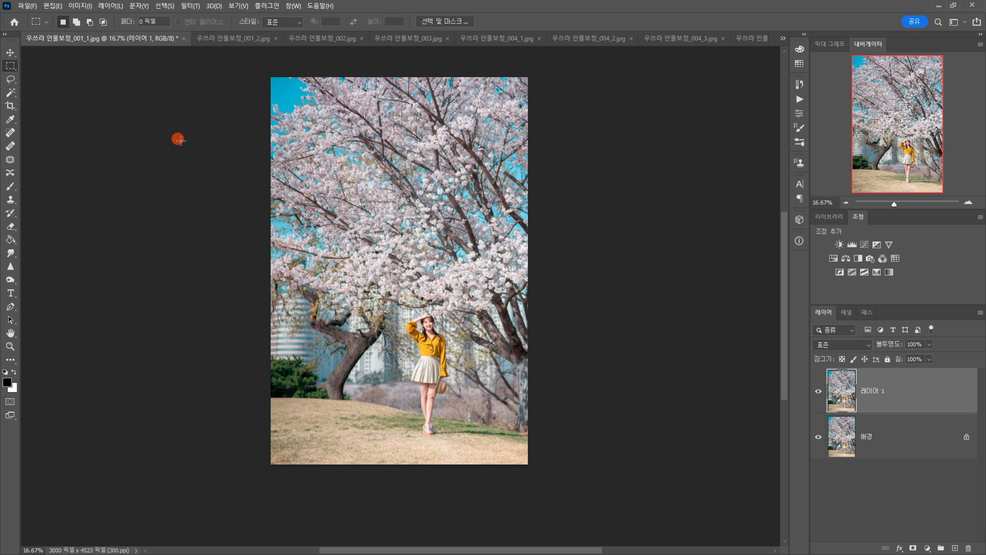
pyautogui.moveTo(232, 64); pyautogui.dragTo(541, 471)
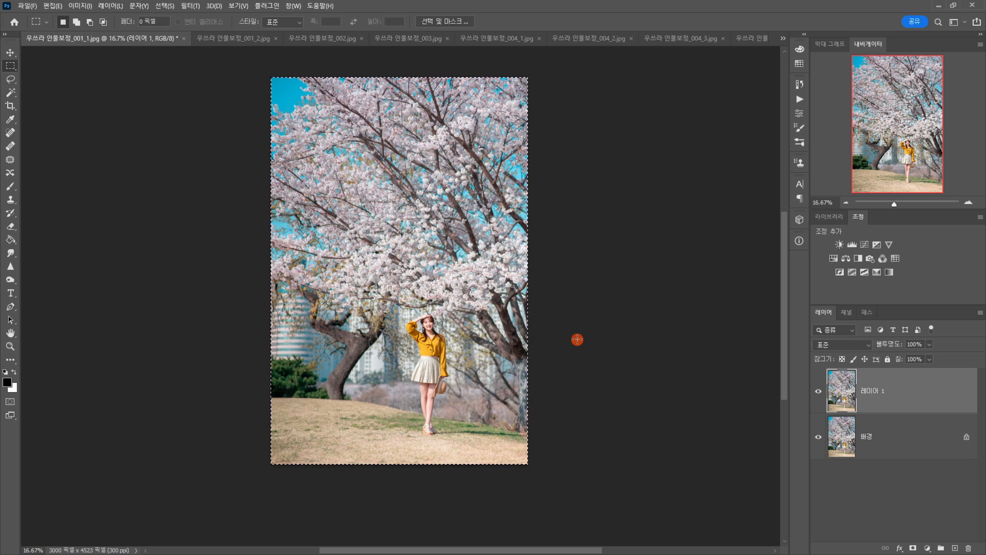
pyautogui.hotkey('ctrl', 'd')
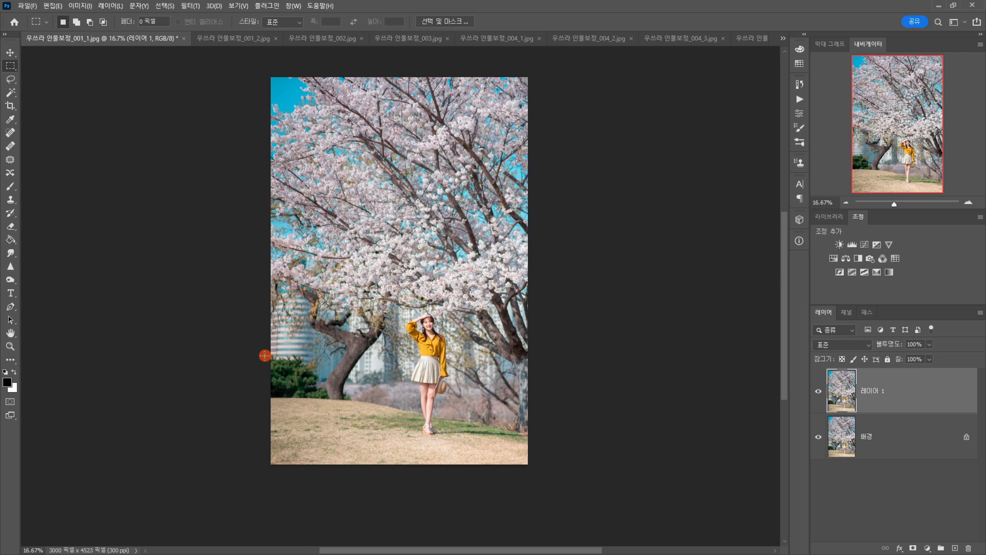
pyautogui.moveTo(265, 355); pyautogui.dragTo(559, 480)
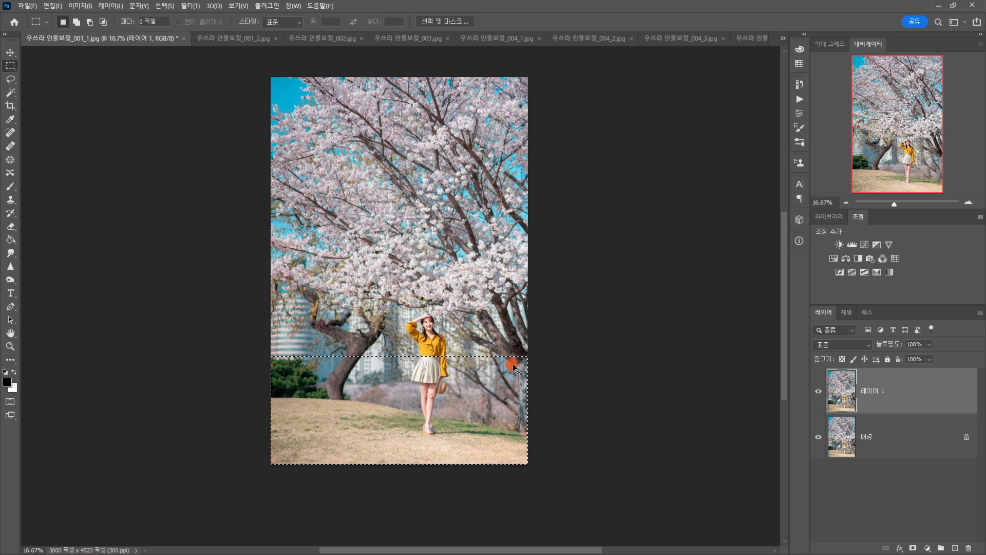
pyautogui.hotkey('ctrl', '+')
pyautogui.moveTo(513, 358); pyautogui.dragTo(503, 258)
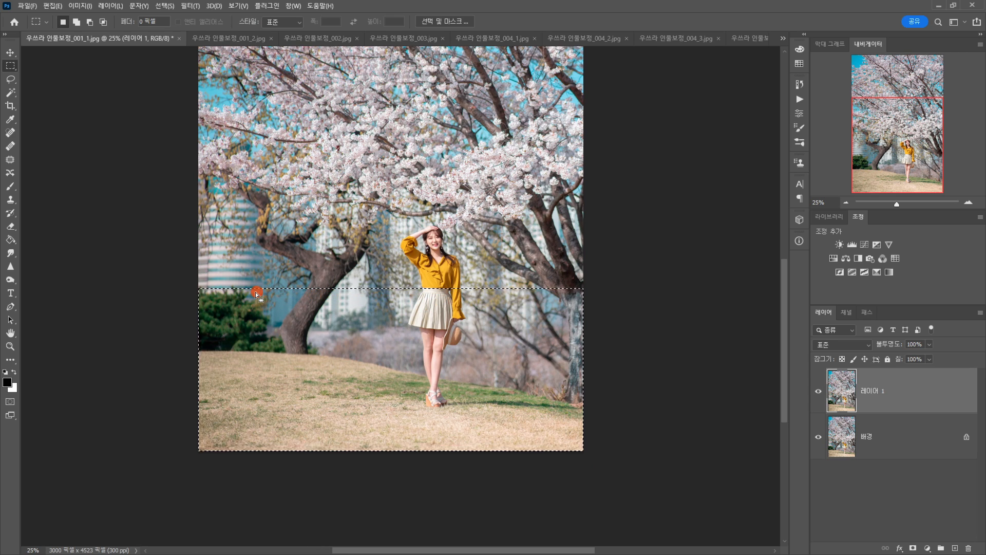
pyautogui.click(189, 292)
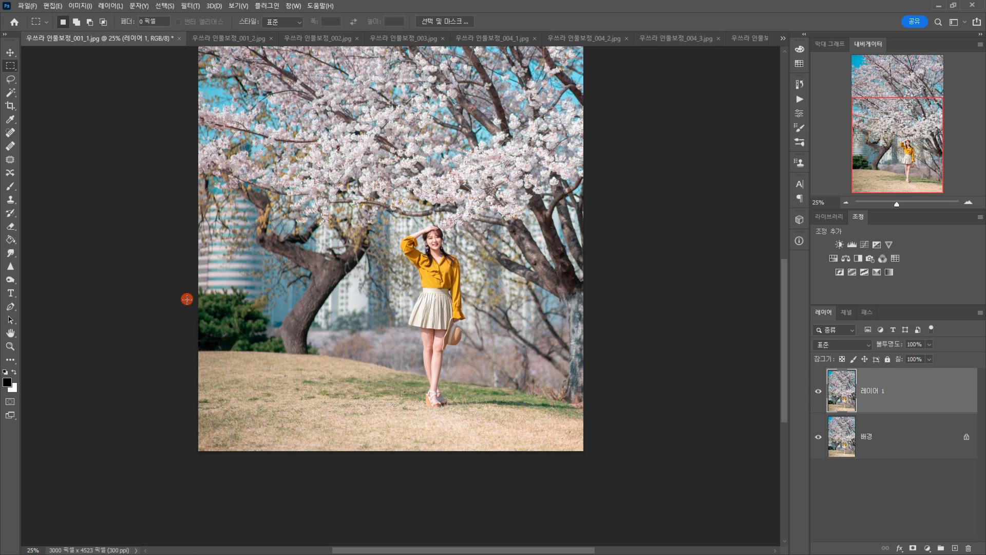
# Step: Make a full-width rectangular selection from the woman's mid-skirt down to the photo's lower edge and start Free Transform on it
pyautogui.moveTo(188, 302); pyautogui.dragTo(652, 460)
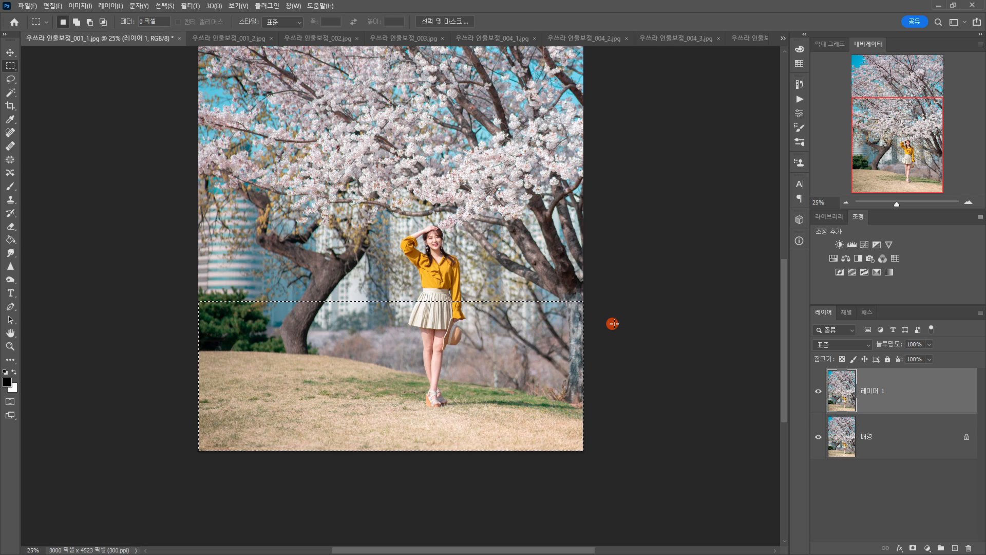
pyautogui.click(54, 6)
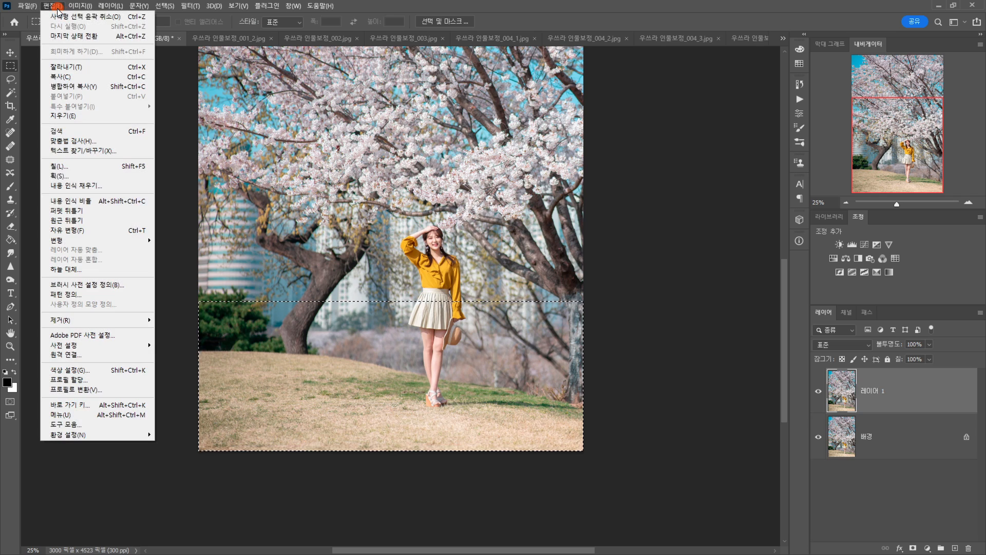
pyautogui.click(103, 228)
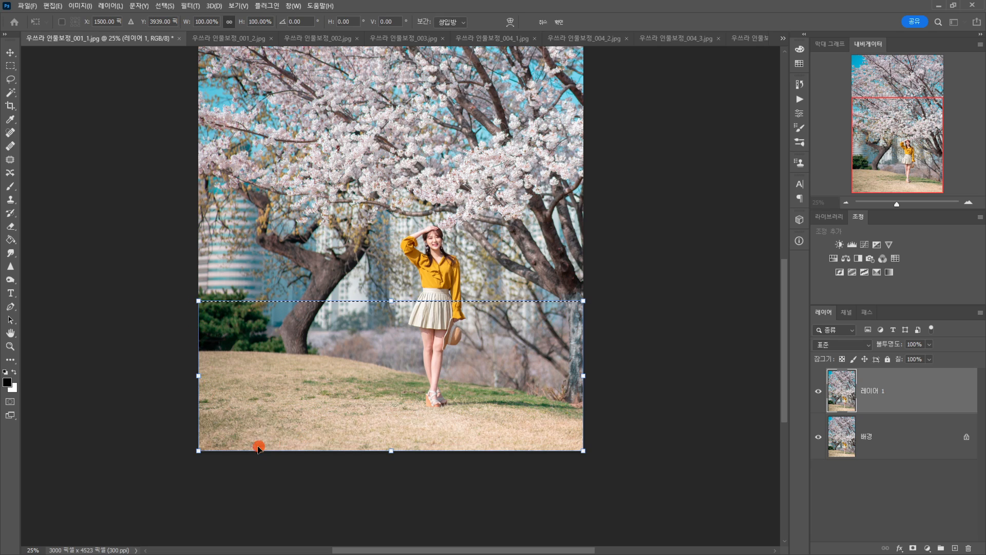
# Step: Try shrinking the selected area proportionally to about 89% and rotating it about -5 degrees, undoing both changes
pyautogui.moveTo(200, 449); pyautogui.dragTo(240, 434)
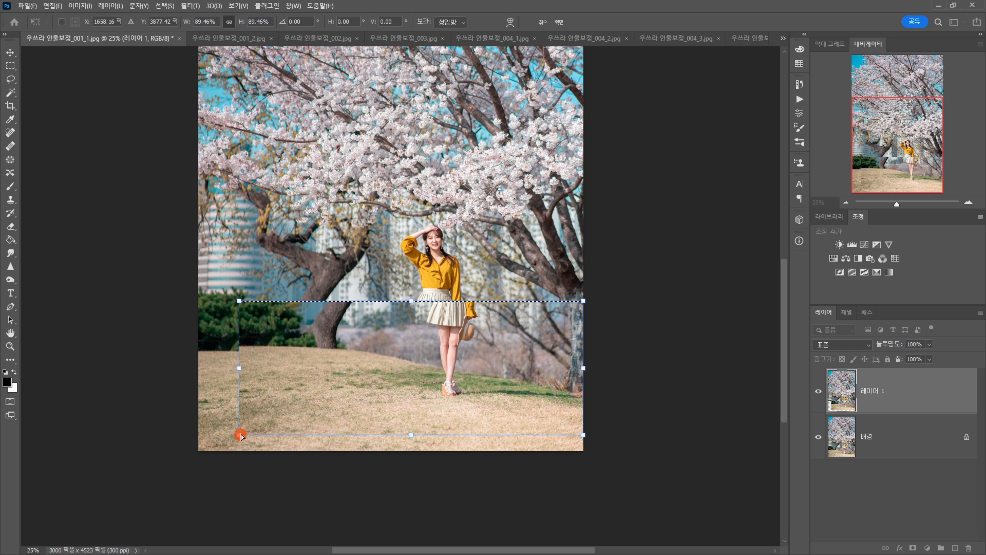
pyautogui.hotkey('ctrl', 'z')
pyautogui.moveTo(185, 461); pyautogui.dragTo(205, 474)
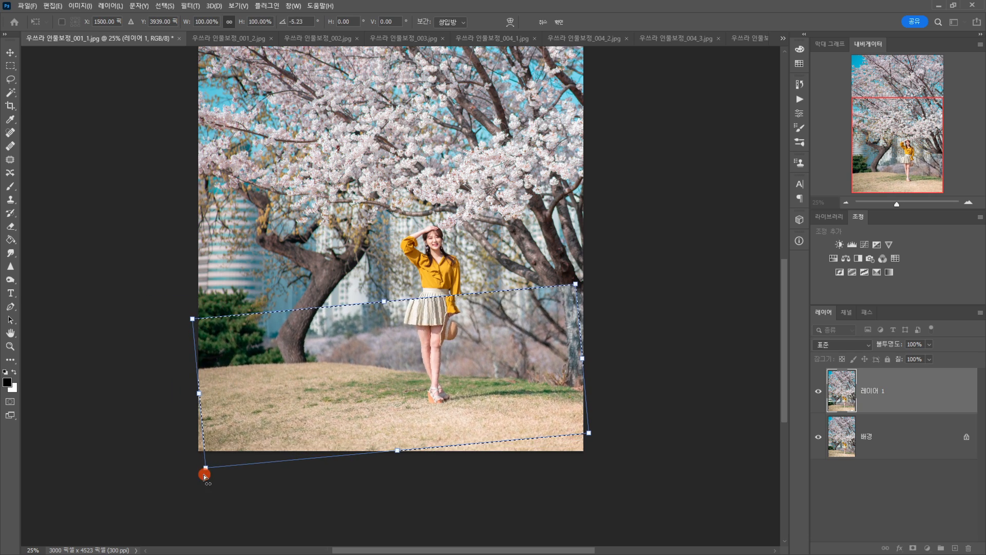
pyautogui.hotkey('ctrl', 'z')
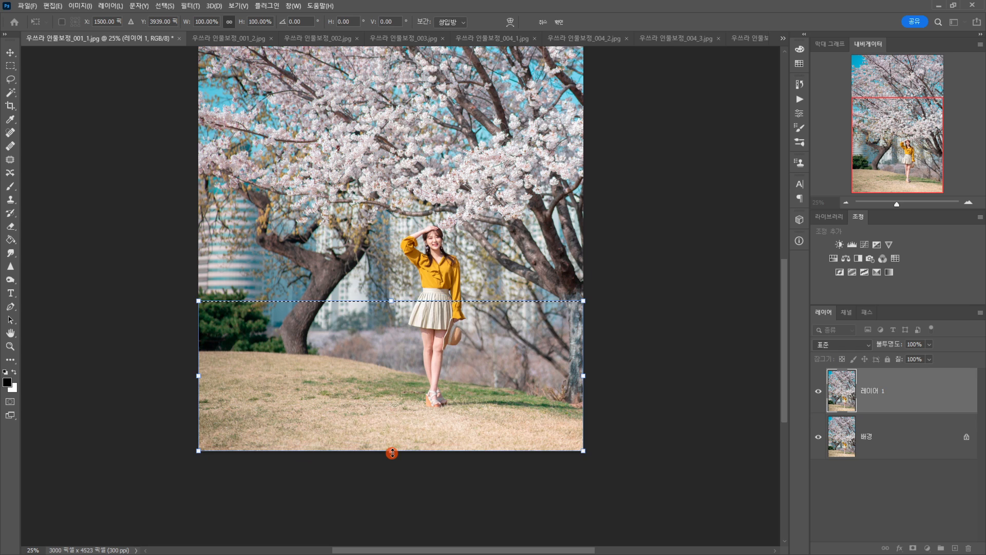
# Step: Stretch only the height of the selected area downward to about 104.45% to lengthen the legs, apply the transform and deselect
pyautogui.moveTo(392, 453)
pyautogui.mouseDown()
pyautogui.moveTo(392, 480)
pyautogui.moveTo(392, 444)
pyautogui.mouseUp()
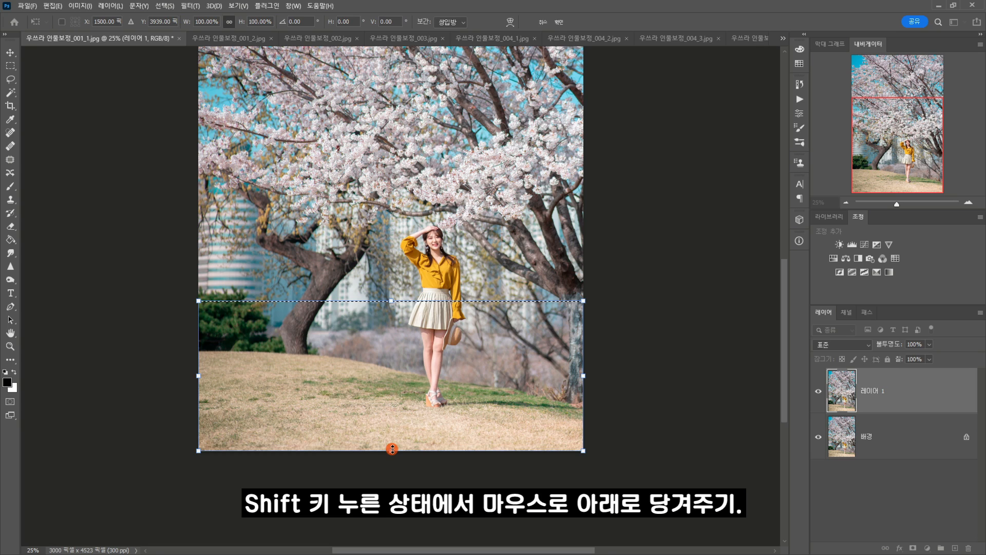
pyautogui.moveTo(393, 449)
pyautogui.mouseDown()
pyautogui.moveTo(391, 492)
pyautogui.moveTo(392, 423)
pyautogui.moveTo(394, 455)
pyautogui.mouseUp()
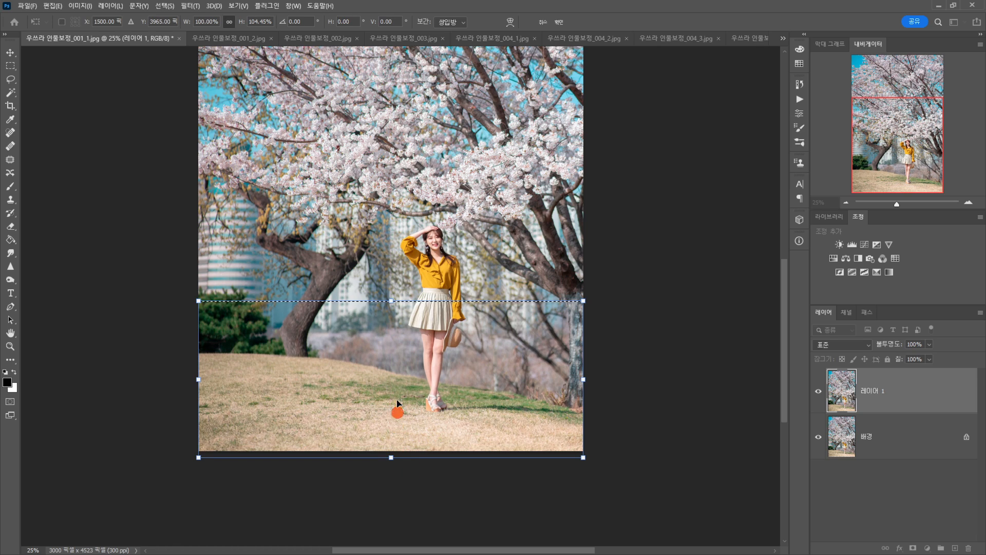
pyautogui.doubleClick(396, 378)
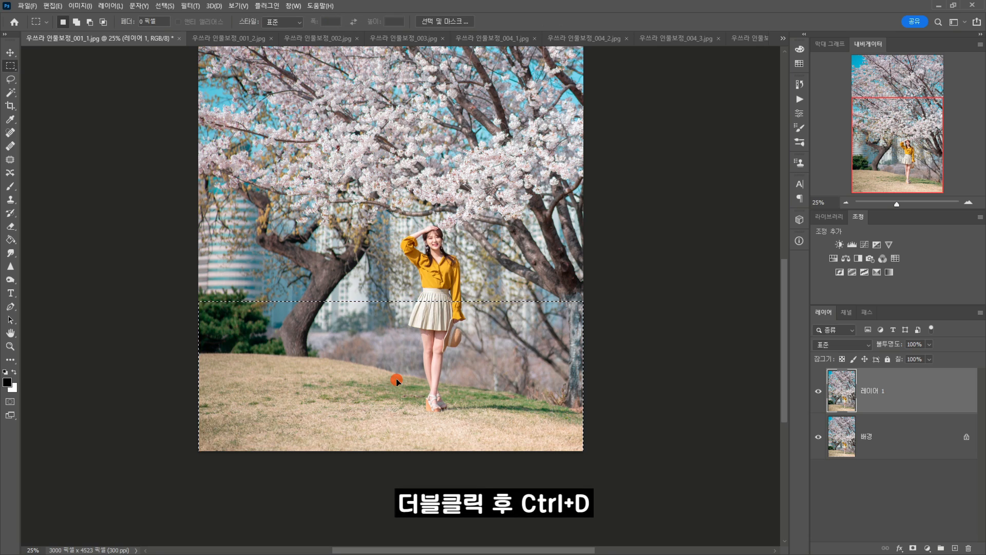
pyautogui.hotkey('ctrl', 'd')
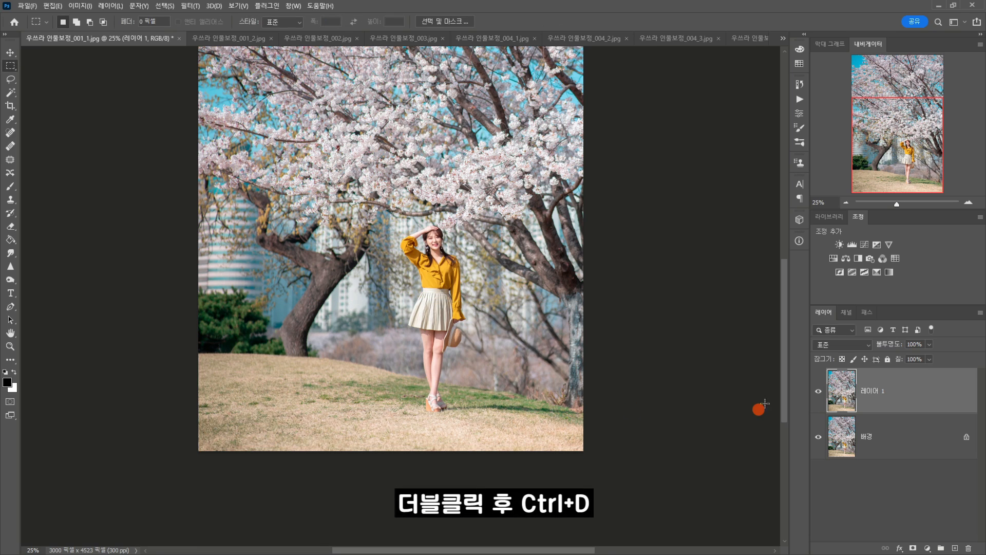
# Step: Toggle the visibility of the stretched duplicate layer repeatedly to compare the leg length before and after
pyautogui.click(820, 393)
pyautogui.click(820, 392)
pyautogui.click(820, 392)
pyautogui.click(820, 392)
pyautogui.hotkey('ctrl', '+')
pyautogui.click(820, 393)
pyautogui.click(820, 394)
pyautogui.click(821, 393)
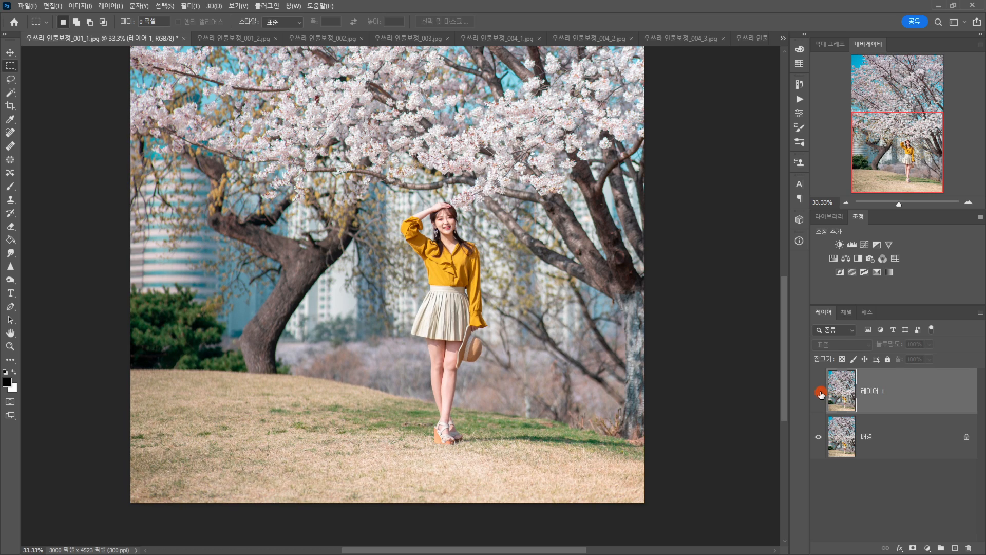
pyautogui.click(821, 394)
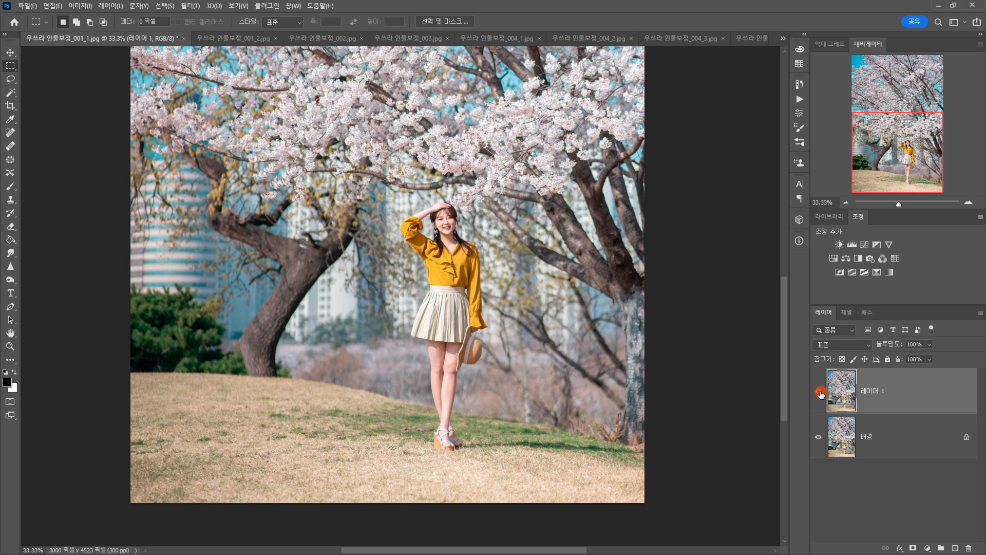
pyautogui.click(821, 394)
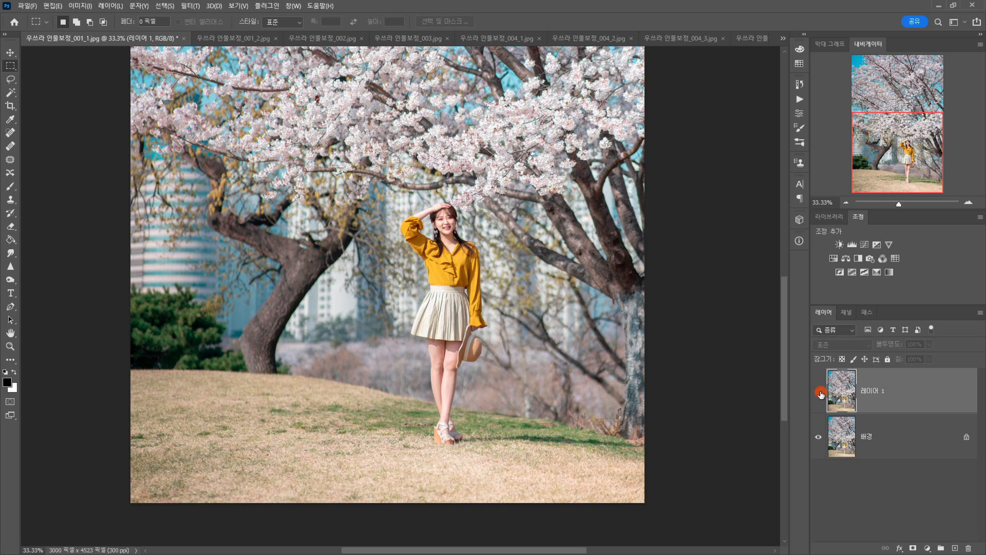
pyautogui.click(821, 393)
pyautogui.click(821, 394)
# Step: Switch to the guitar photo 우쓰라 인물보정_001_2.jpg and show it whole in the canvas area
pyautogui.click(186, 38)
pyautogui.click(495, 206)
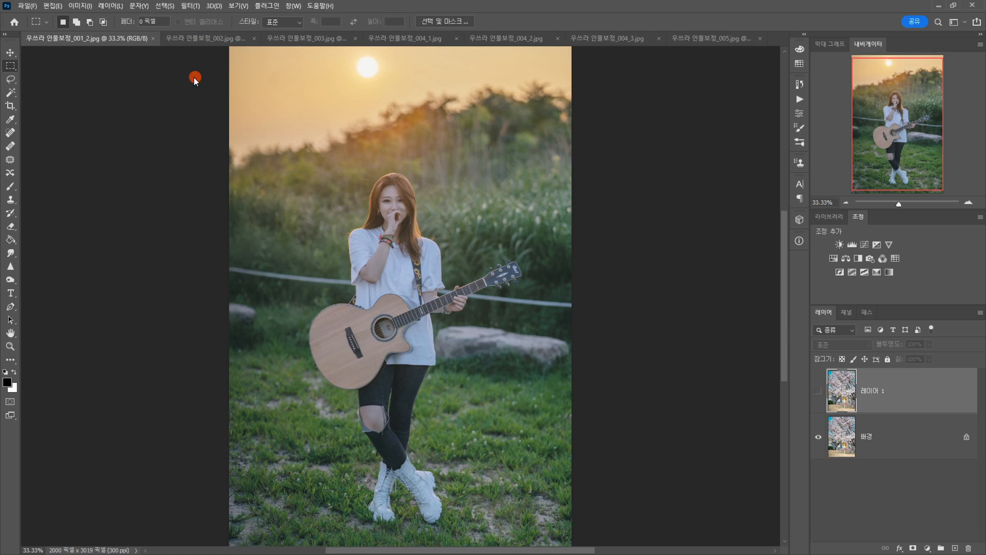
pyautogui.hotkey('ctrl', '-')
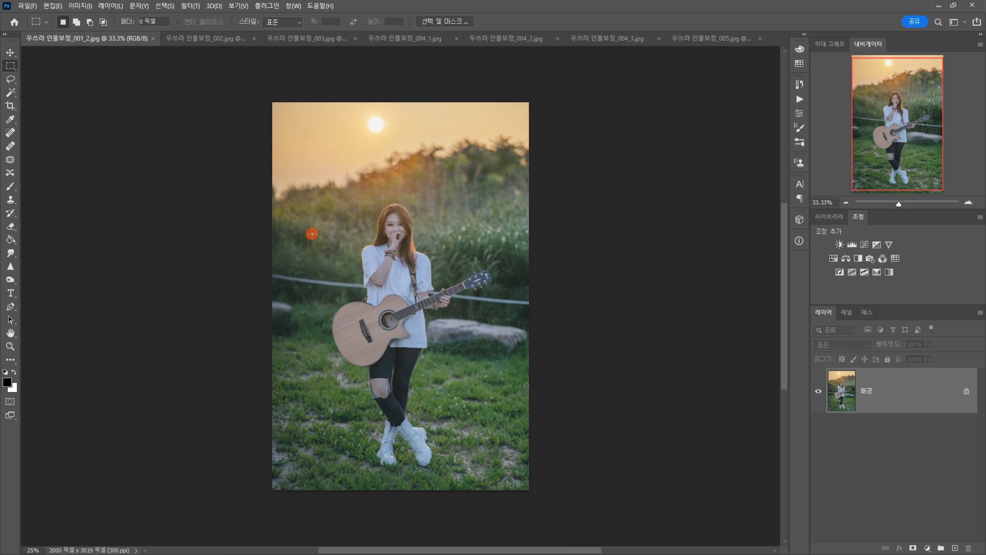
pyautogui.moveTo(356, 257); pyautogui.dragTo(358, 230)
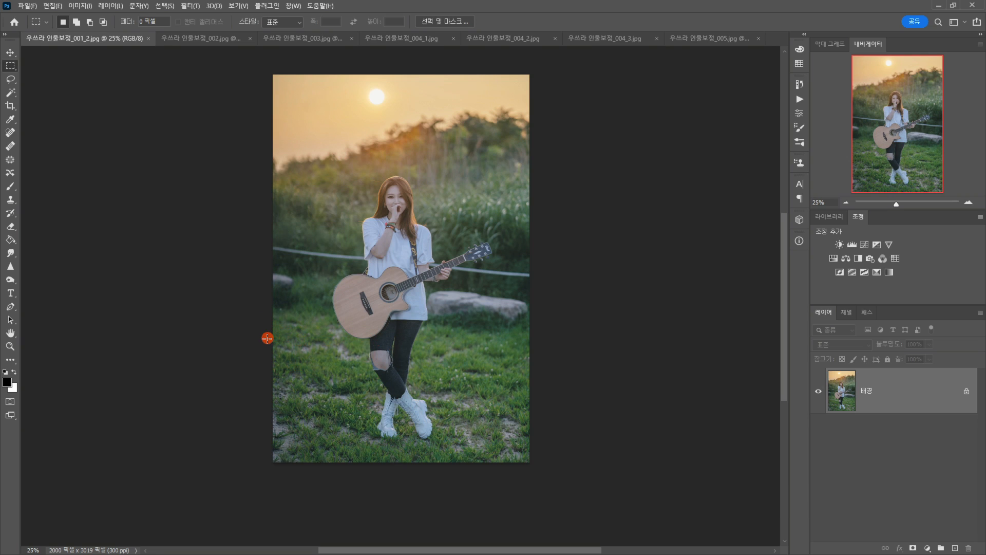
# Step: Try stretching the background's lower part, from the thighs down, to about 109% height, and undo it and clear the selection
pyautogui.moveTo(269, 330); pyautogui.dragTo(549, 474)
pyautogui.hotkey('ctrl', 'd')
pyautogui.moveTo(272, 345); pyautogui.dragTo(540, 455)
pyautogui.hotkey('ctrl', 't')
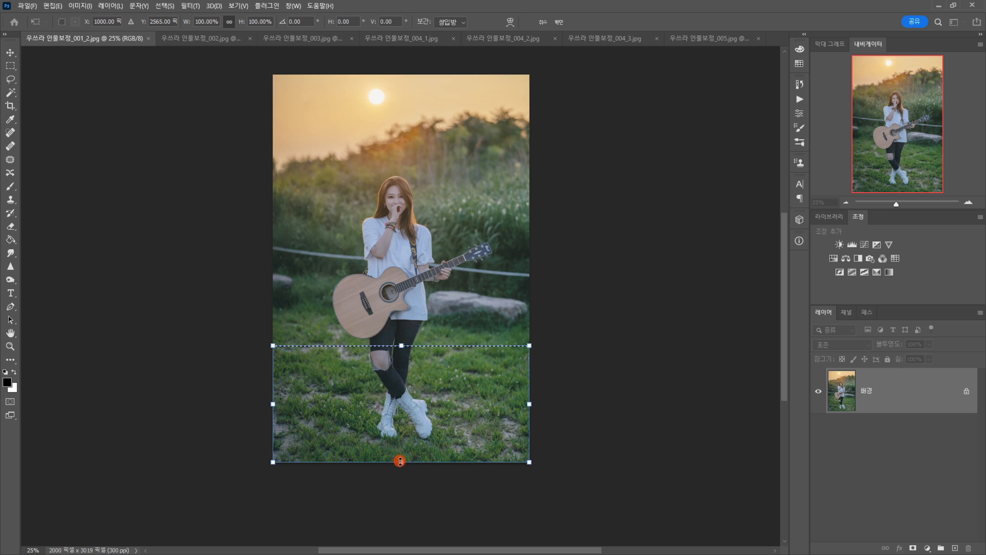
pyautogui.moveTo(401, 461); pyautogui.dragTo(401, 467)
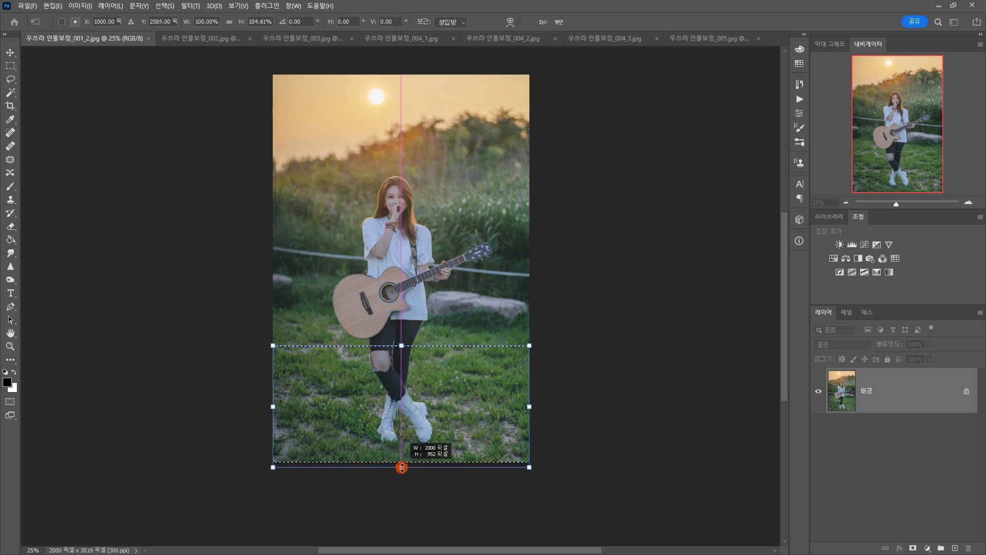
pyautogui.press('Return')
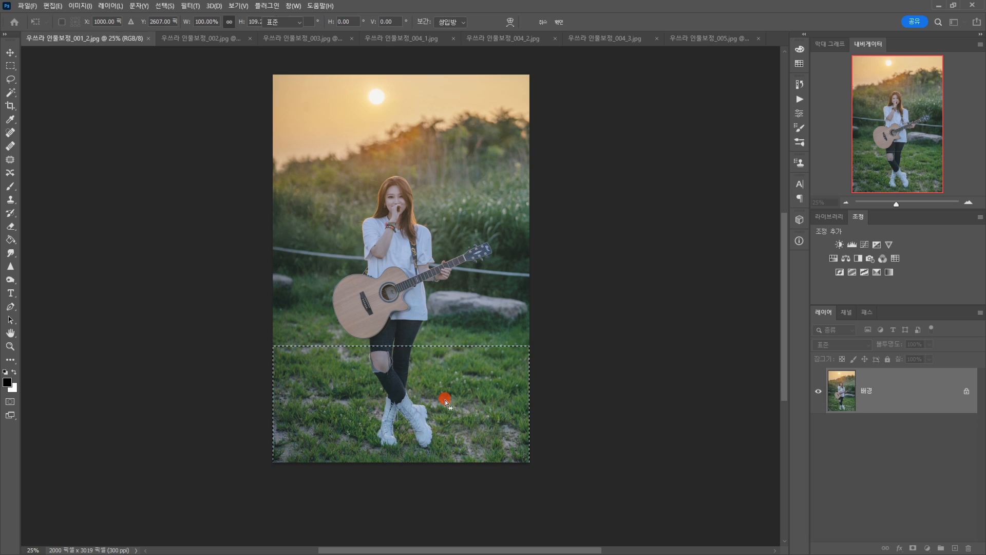
pyautogui.click(401, 461)
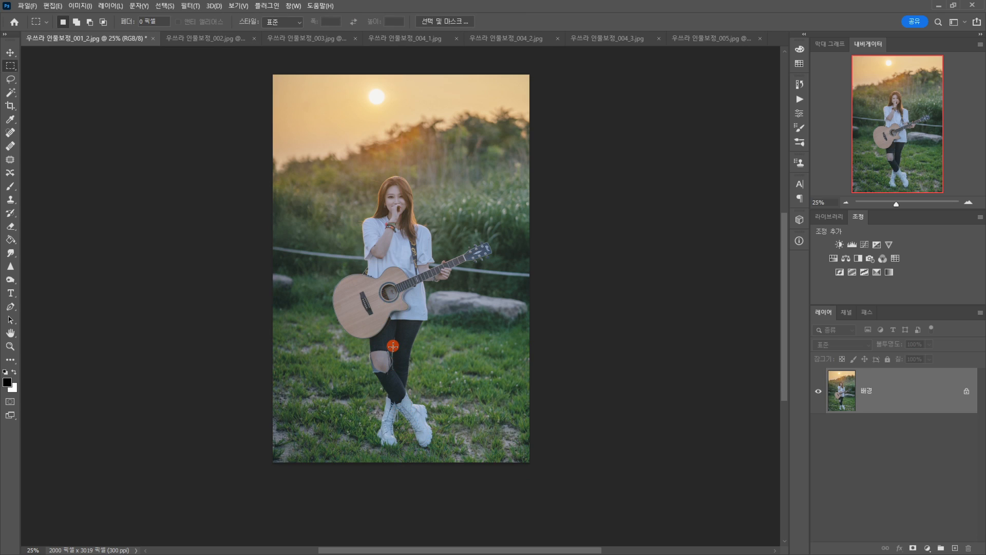
pyautogui.hotkey('ctrl', 'z')
pyautogui.hotkey('ctrl', 'z')
pyautogui.hotkey('ctrl', 'z')
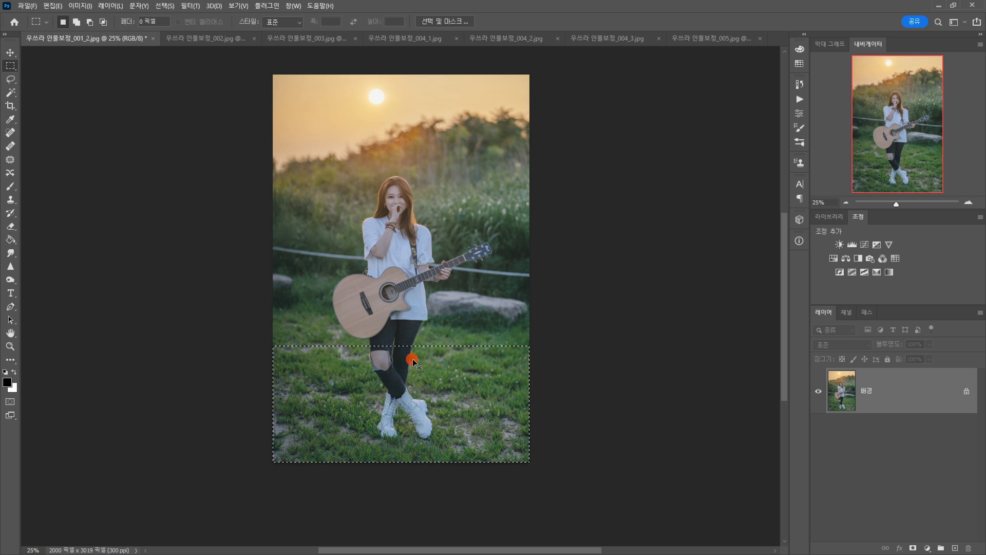
pyautogui.hotkey('ctrl', 'd')
# Step: Duplicate the guitar photo's background layer
pyautogui.hotkey('ctrl', 'j')
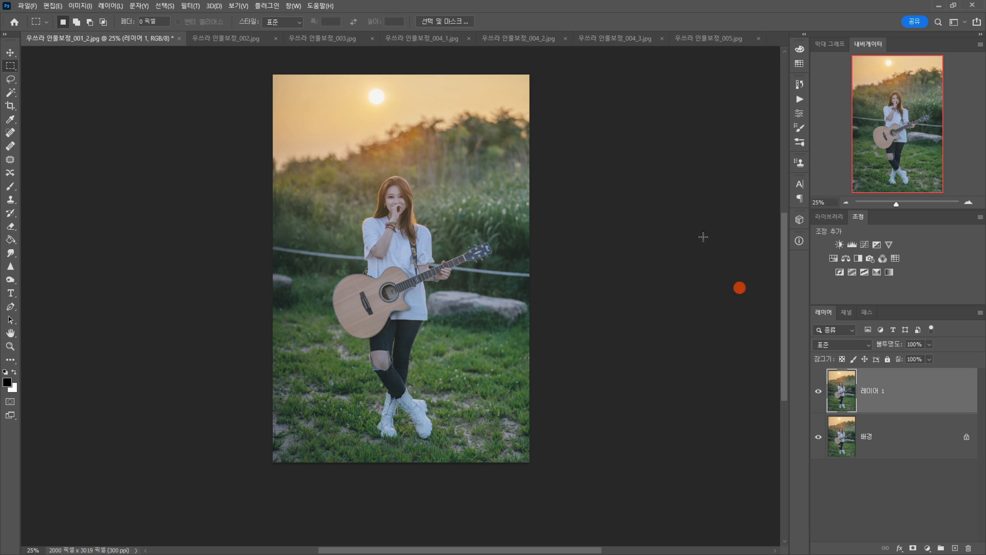
# Step: Try enlarging the canvas height to 3500 pixels with the anchor in the centre, and undo it
pyautogui.click(80, 5)
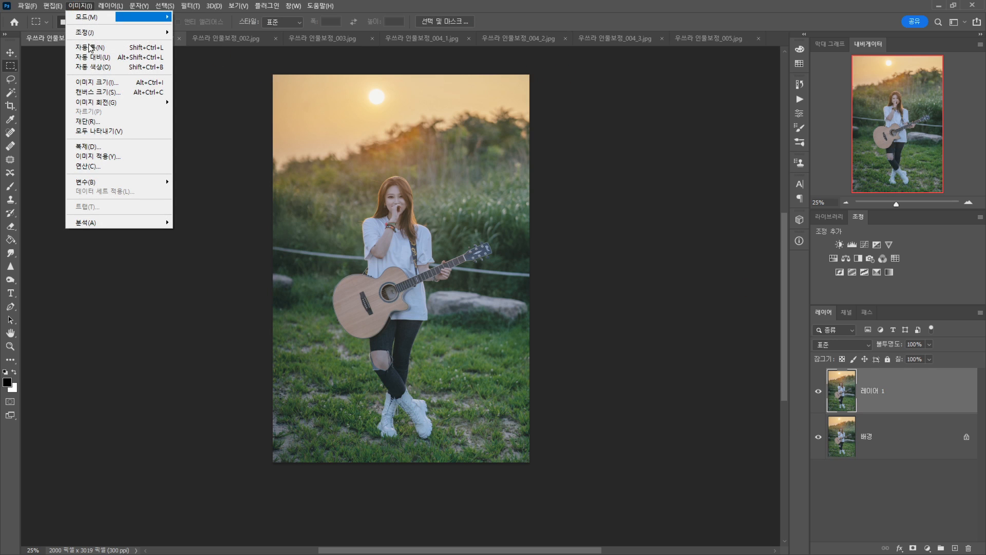
pyautogui.click(107, 93)
pyautogui.moveTo(489, 128); pyautogui.dragTo(572, 134)
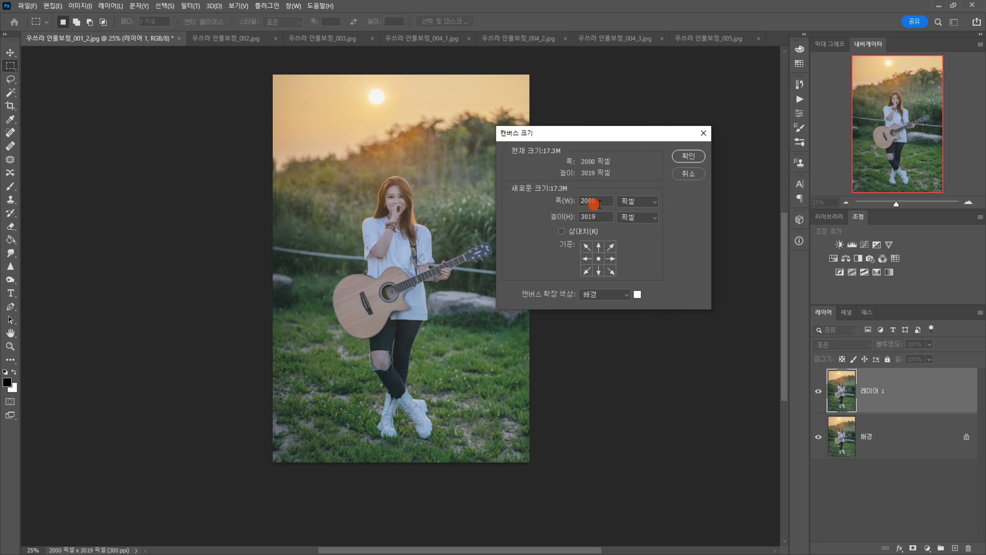
pyautogui.moveTo(601, 204); pyautogui.dragTo(572, 200)
pyautogui.moveTo(596, 216); pyautogui.dragTo(570, 217)
pyautogui.write('3500')
pyautogui.click(678, 158)
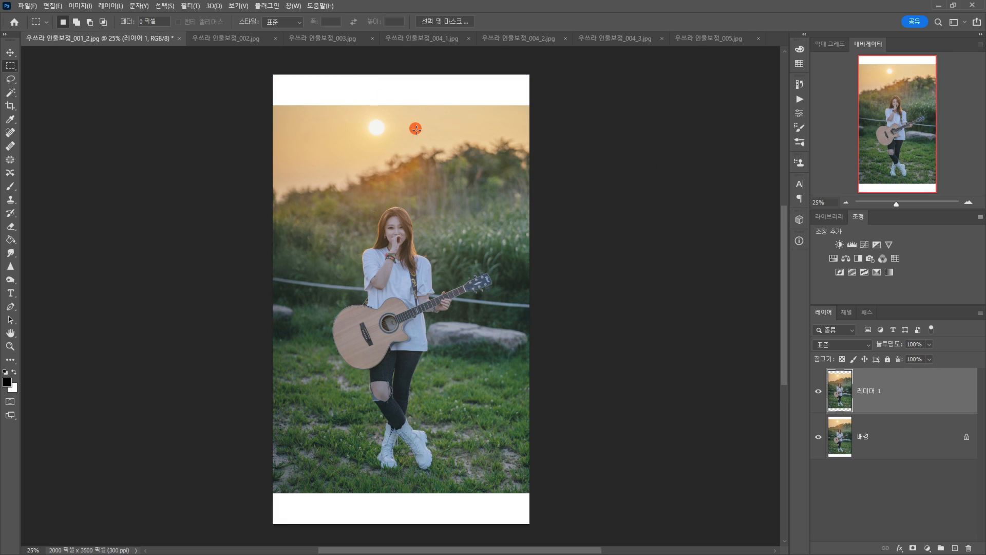
pyautogui.hotkey('ctrl', 'z')
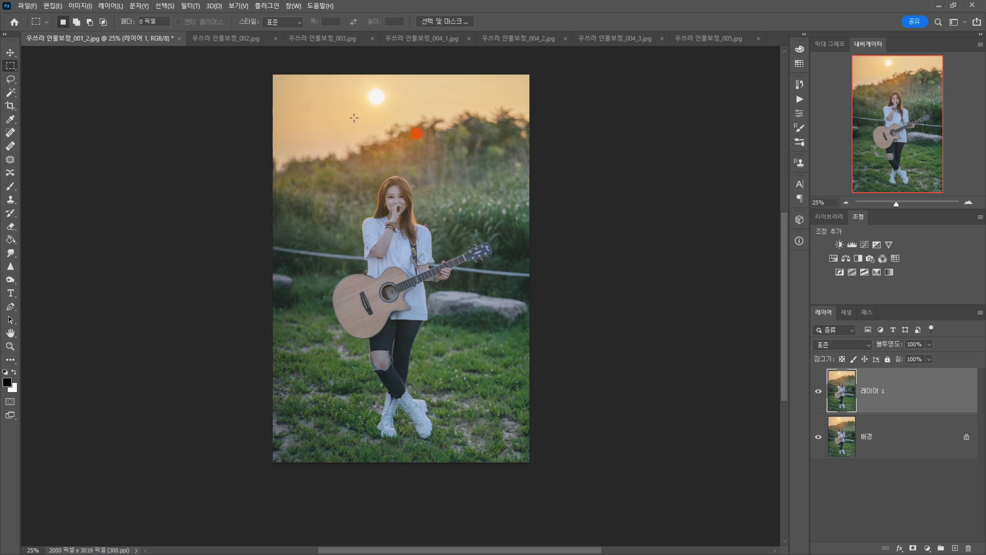
# Step: Enlarge the canvas height to 3500 pixels with the anchor at the top centre, adding the new space below the photo
pyautogui.click(80, 5)
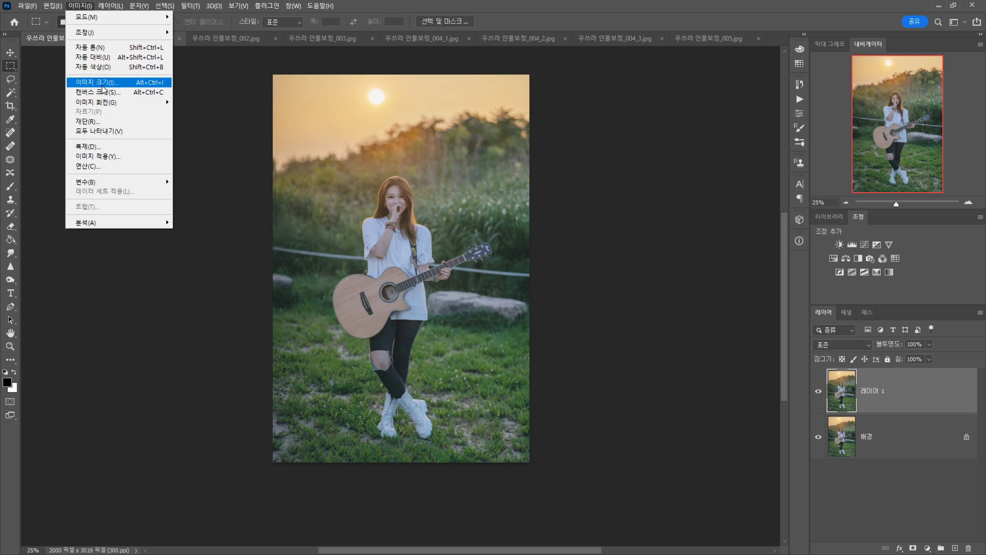
pyautogui.click(103, 91)
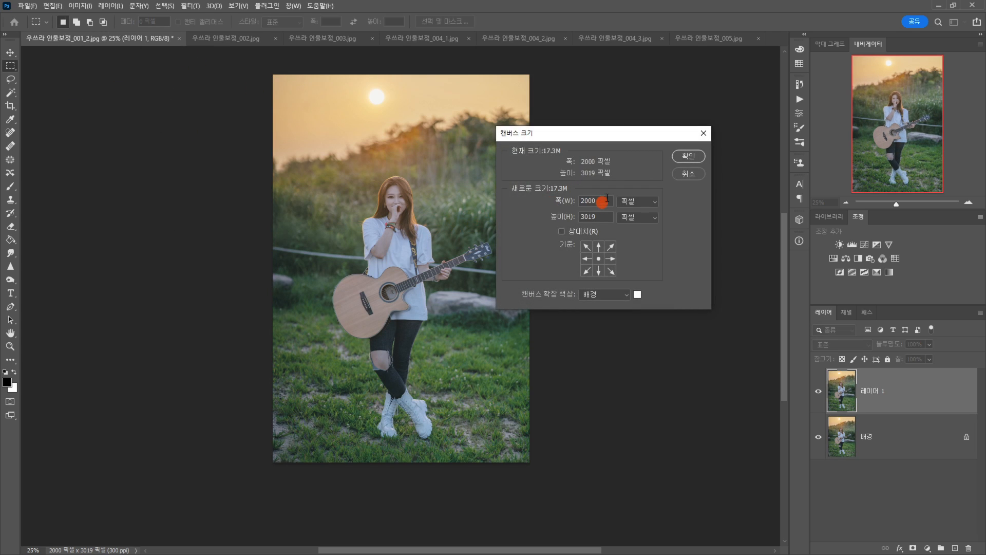
pyautogui.click(599, 247)
pyautogui.moveTo(600, 217); pyautogui.dragTo(567, 216)
pyautogui.write('3')
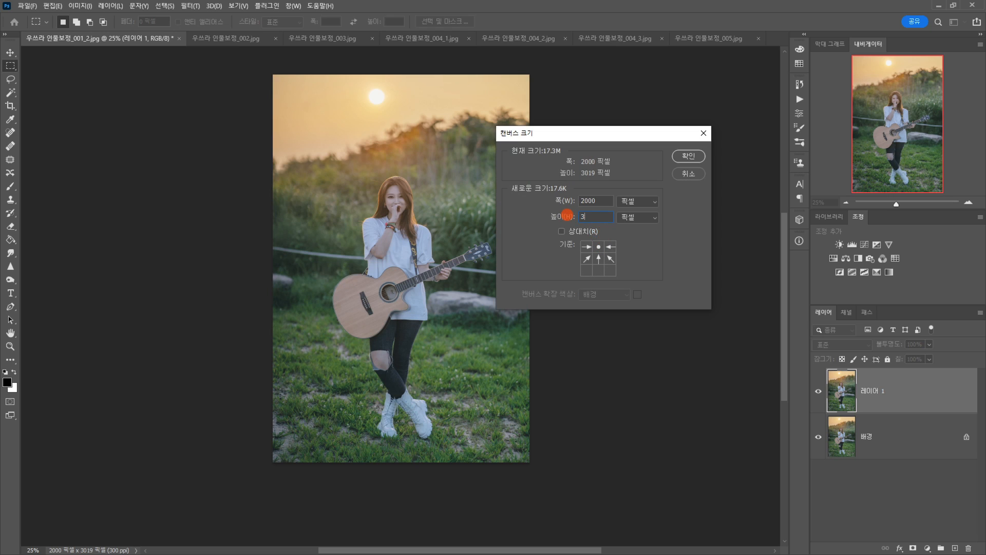
pyautogui.write('500')
pyautogui.click(680, 158)
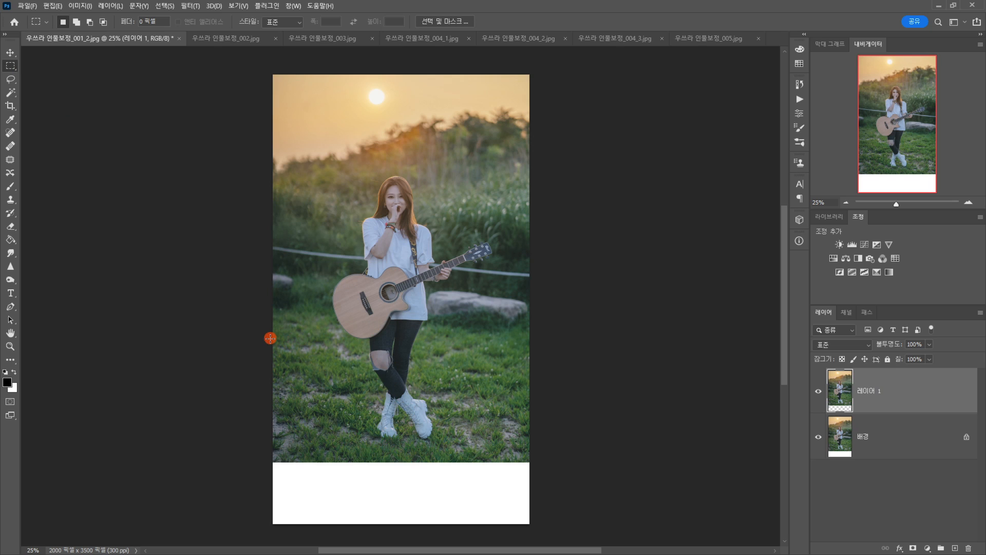
# Step: Stretch the duplicate layer's area from the thighs down, about 2000 x 952 pixels, slightly downward, deselect, and compare it with the original
pyautogui.moveTo(271, 338); pyautogui.dragTo(543, 461)
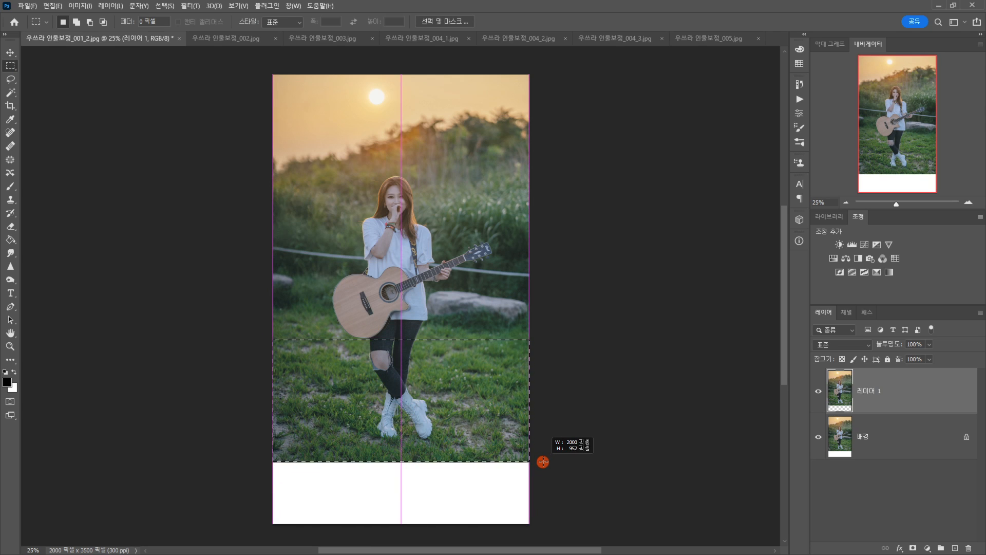
pyautogui.moveTo(543, 461); pyautogui.dragTo(543, 461)
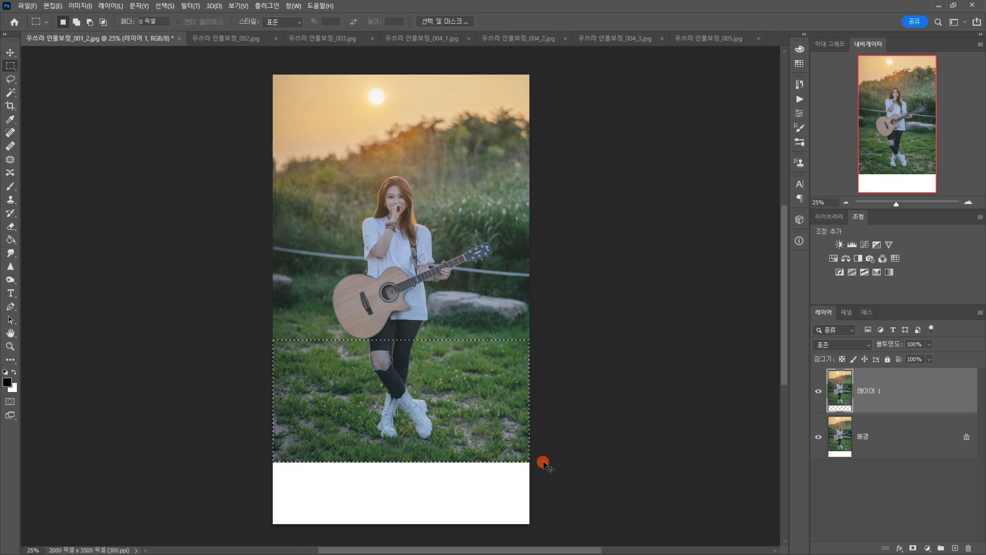
pyautogui.hotkey('ctrl', 't')
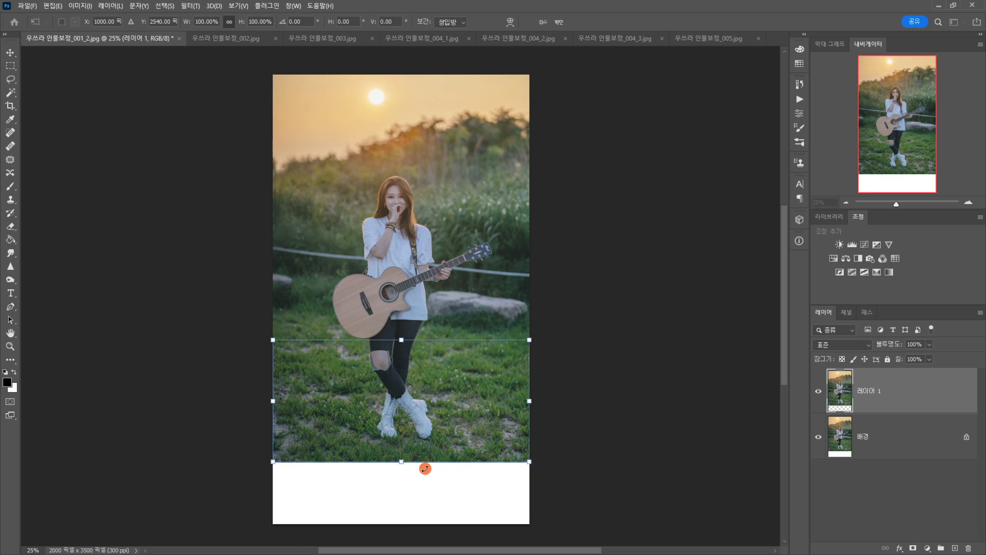
pyautogui.moveTo(401, 464)
pyautogui.mouseDown()
pyautogui.moveTo(403, 531)
pyautogui.moveTo(404, 473)
pyautogui.mouseUp()
pyautogui.doubleClick(435, 395)
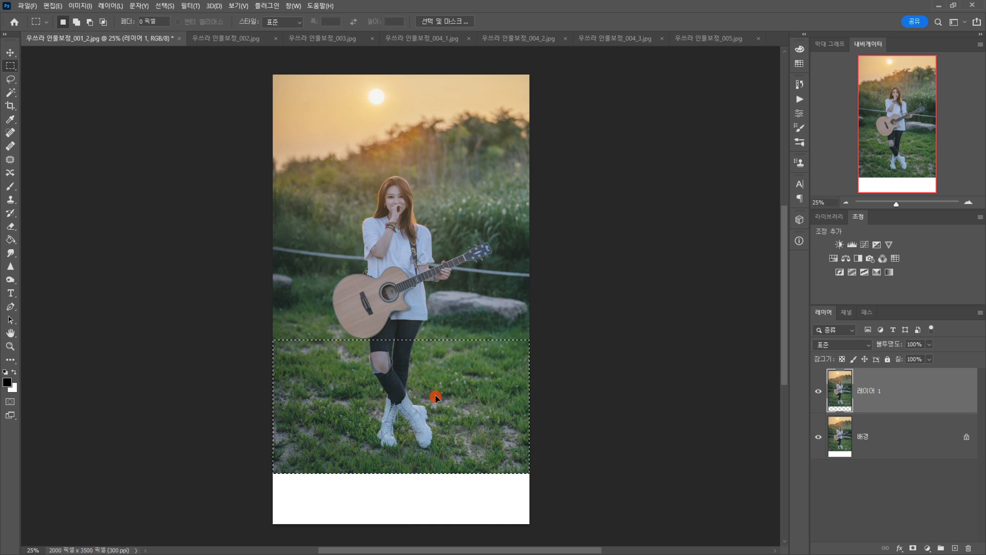
pyautogui.click(464, 394)
pyautogui.click(818, 391)
pyautogui.click(818, 392)
# Step: Crop off the white space below the photo and part of the sky above, to about 2000 x 2860 pixels
pyautogui.click(10, 107)
pyautogui.moveTo(401, 524); pyautogui.dragTo(399, 507)
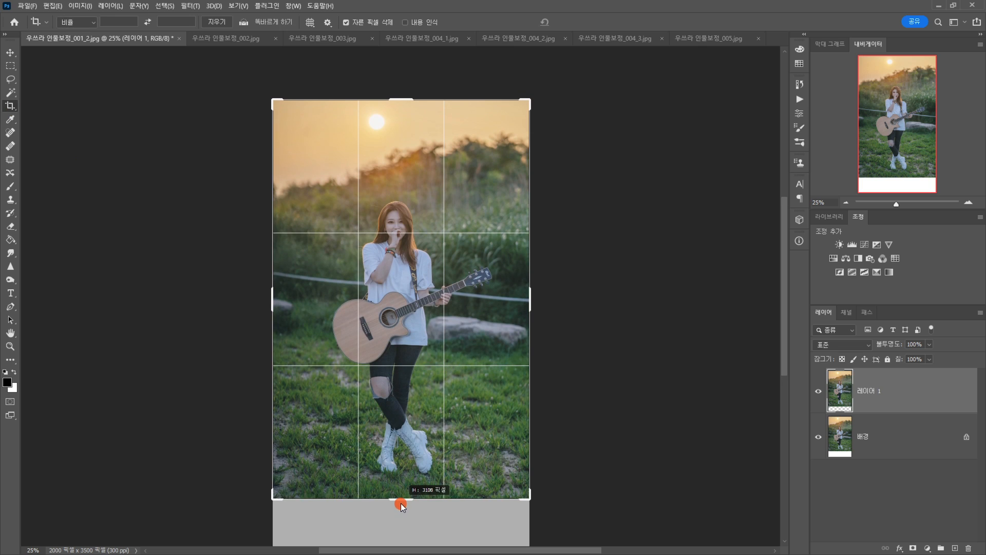
pyautogui.moveTo(402, 97); pyautogui.dragTo(403, 115)
pyautogui.doubleClick(394, 148)
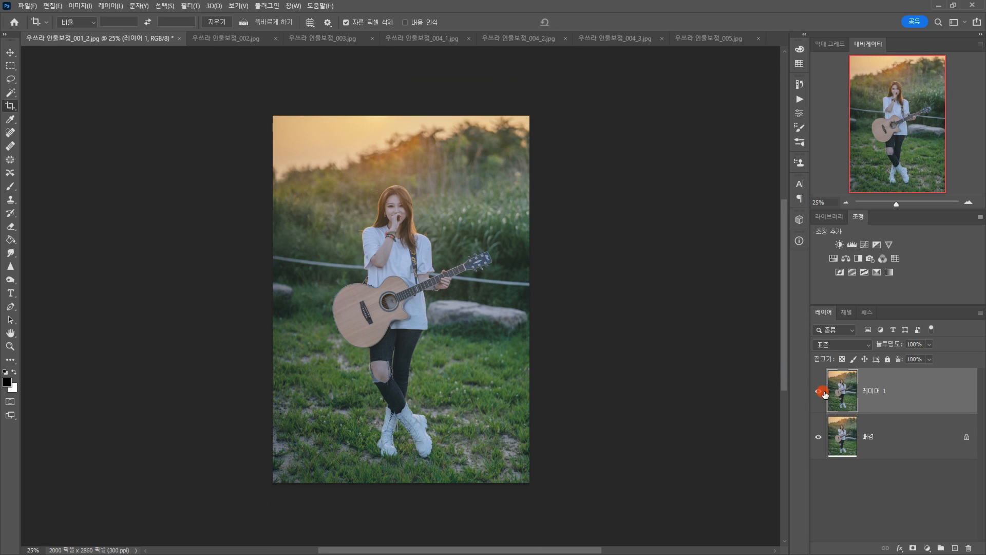
# Step: Toggle the stretched layer's visibility repeatedly to compare the leg length in the cropped guitar photo
pyautogui.click(820, 392)
pyautogui.click(820, 392)
pyautogui.click(820, 392)
pyautogui.click(820, 391)
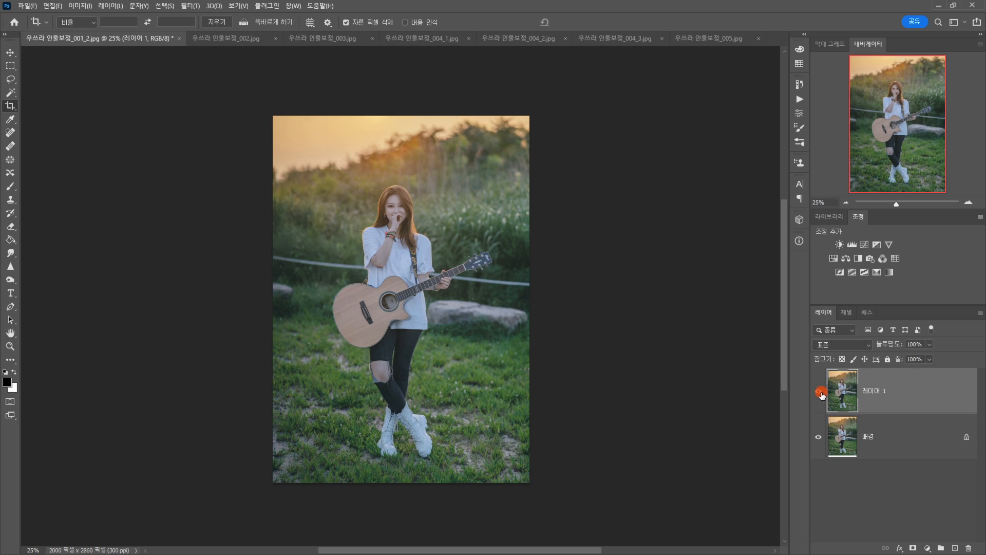
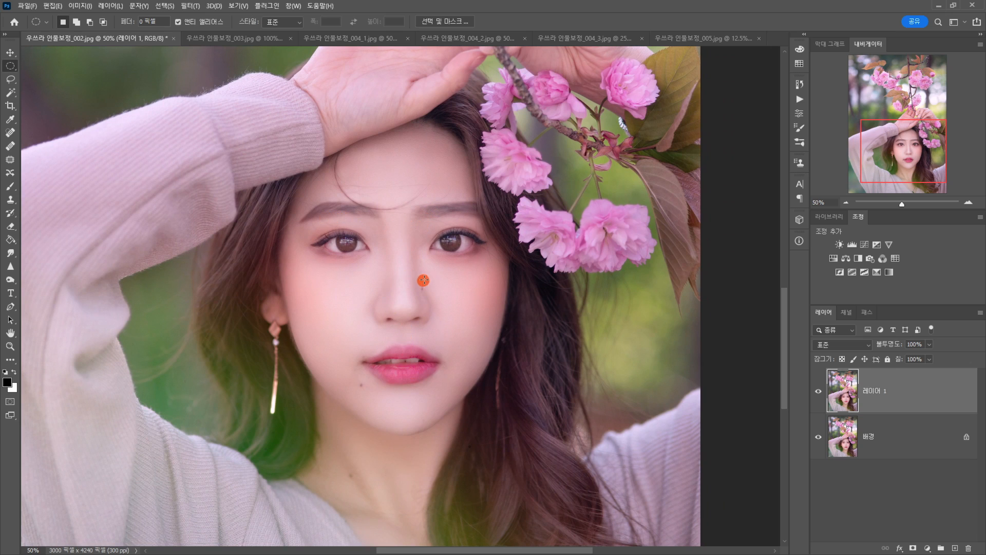
# Step: Open the Liquify filter on the duplicate layer of 우쓰라 인물보정_002.jpg and frame the face in the preview at 66.7%
pyautogui.scroll(1, 427, 278)
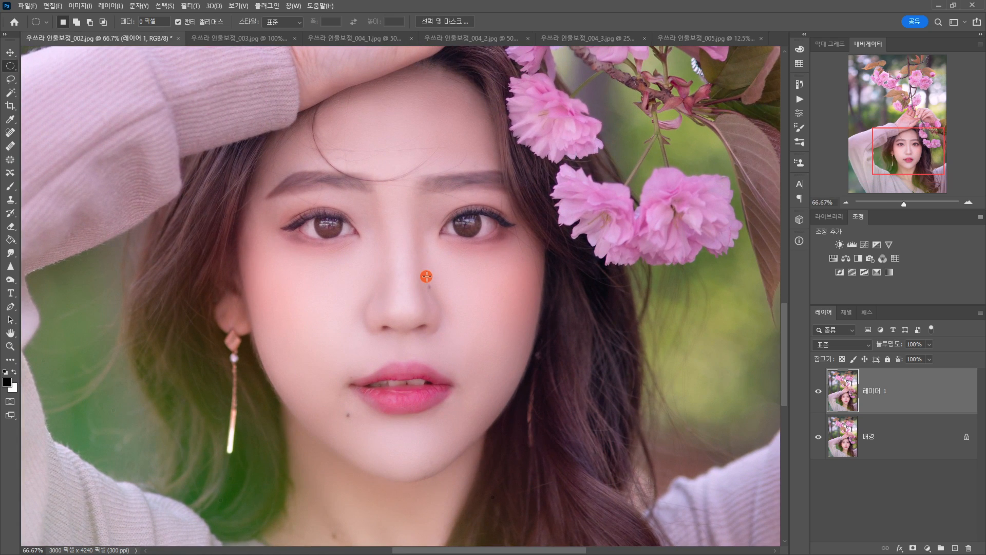
pyautogui.moveTo(435, 298); pyautogui.dragTo(428, 264)
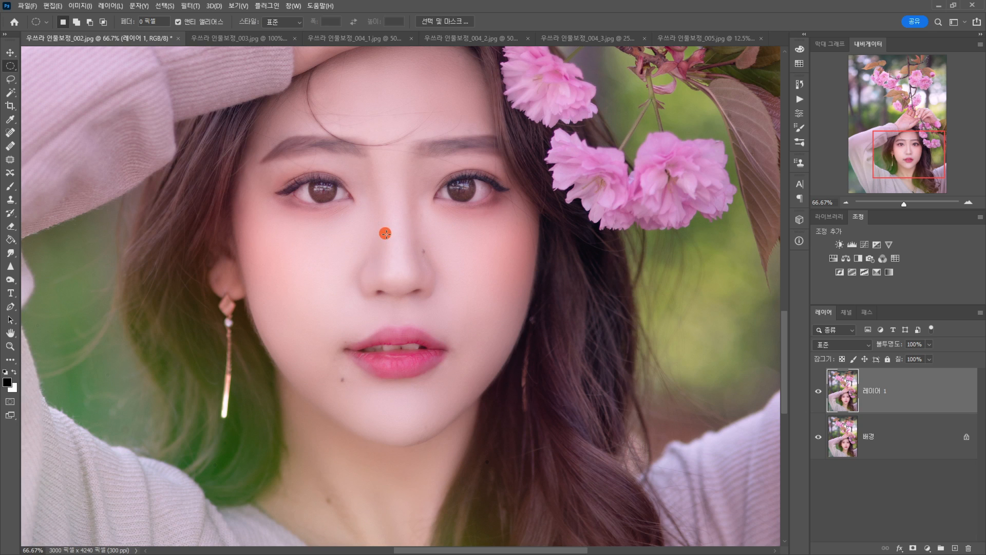
pyautogui.click(190, 6)
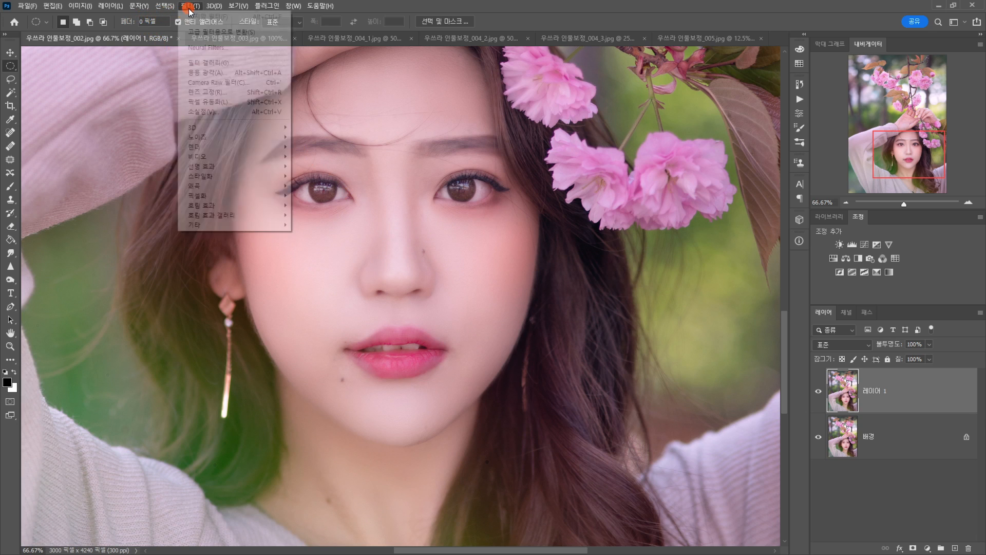
pyautogui.click(219, 102)
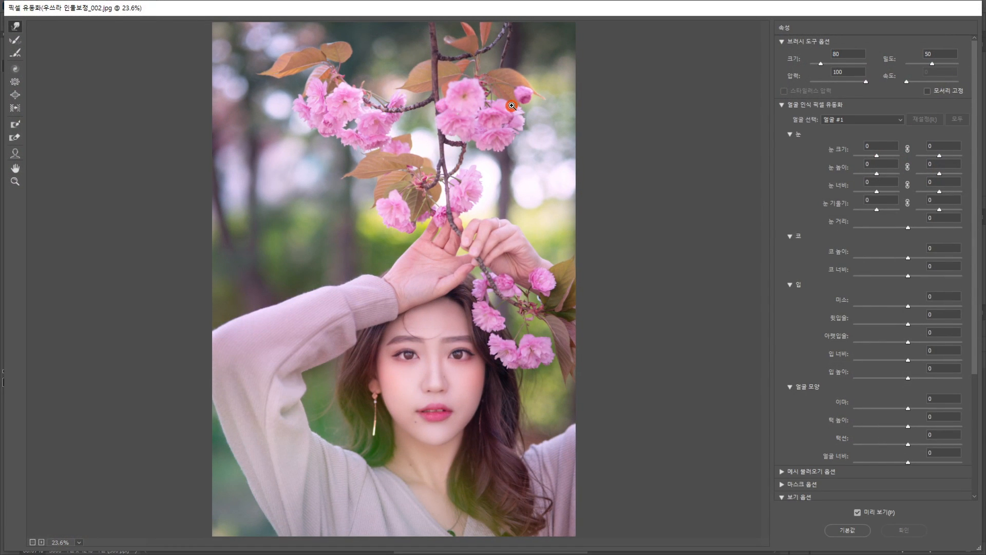
pyautogui.click(512, 105)
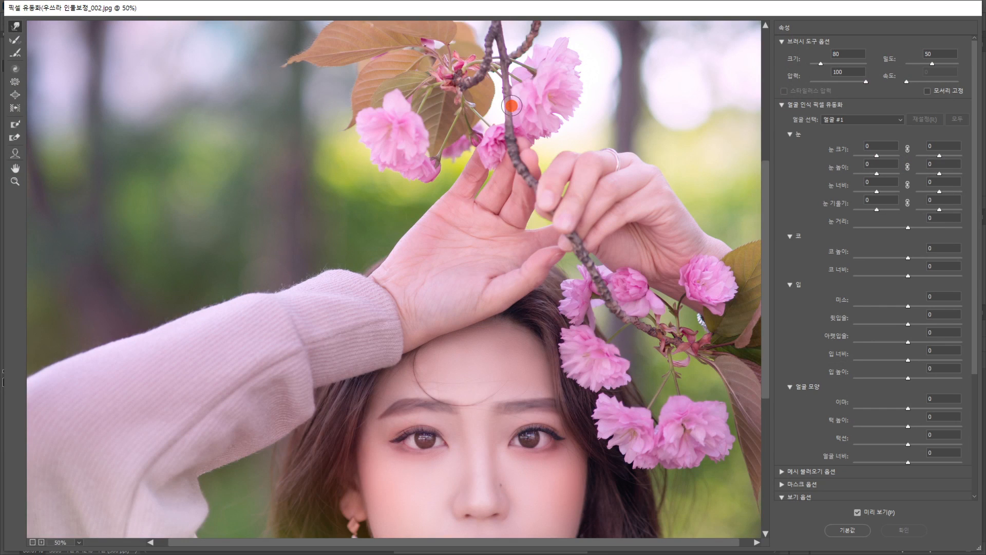
pyautogui.moveTo(475, 287); pyautogui.dragTo(451, 115)
pyautogui.moveTo(471, 221)
pyautogui.mouseDown()
pyautogui.moveTo(443, 190)
pyautogui.moveTo(443, 170)
pyautogui.mouseUp()
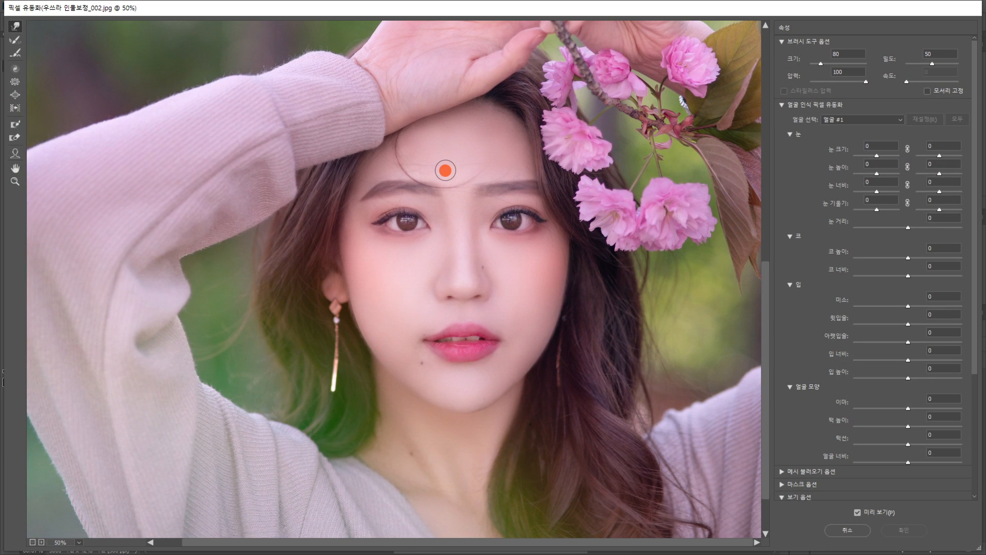
pyautogui.click(442, 161)
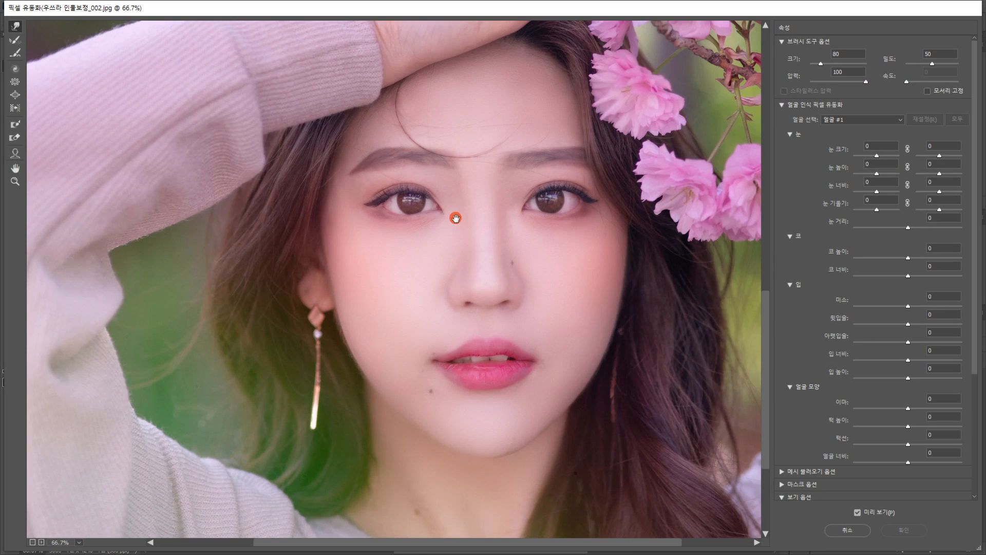
pyautogui.moveTo(452, 214); pyautogui.dragTo(409, 216)
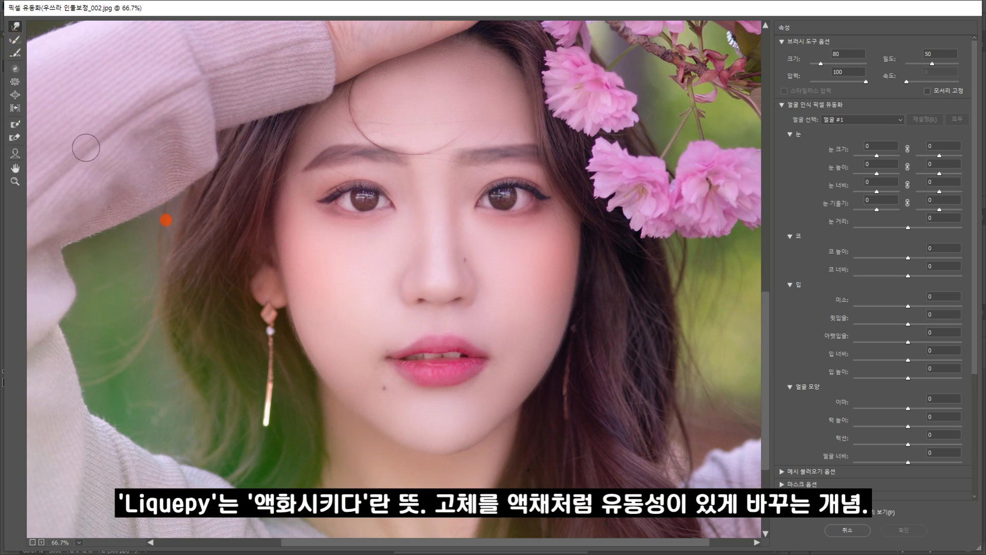
# Step: Try pushing the cheek contour beside the visible earring inward with the Forward Warp tool, and undo it
pyautogui.moveTo(285, 337); pyautogui.dragTo(325, 325)
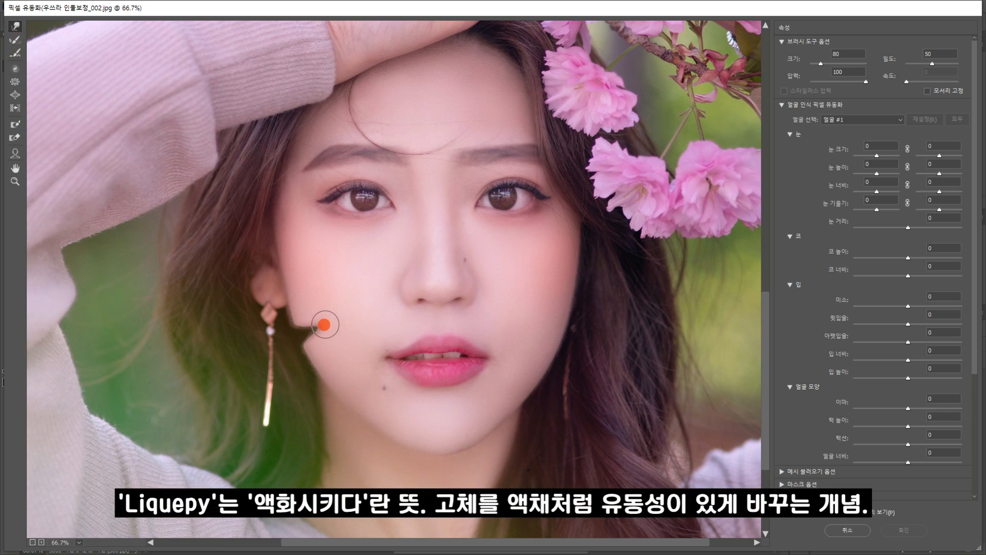
pyautogui.hotkey('ctrl', 'z')
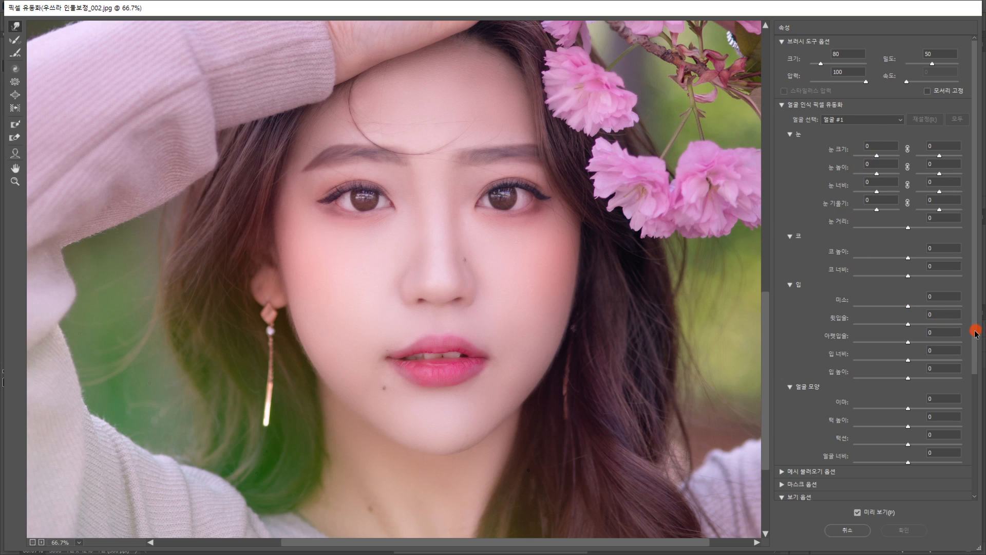
# Step: Try the face shape settings by lowering the jawline to -60 and narrowing the face width, resetting each to 0
pyautogui.moveTo(976, 332); pyautogui.dragTo(968, 377)
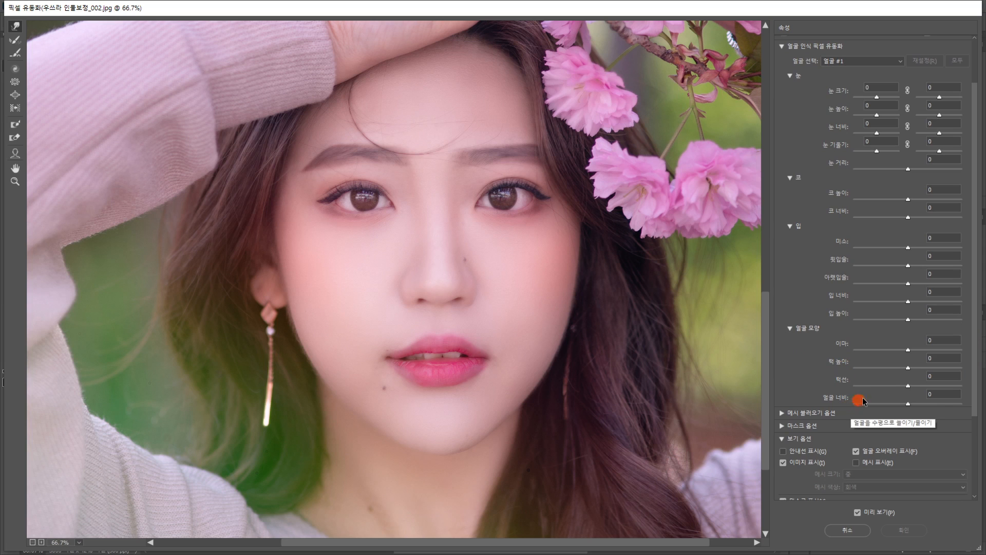
pyautogui.moveTo(884, 387); pyautogui.dragTo(878, 388)
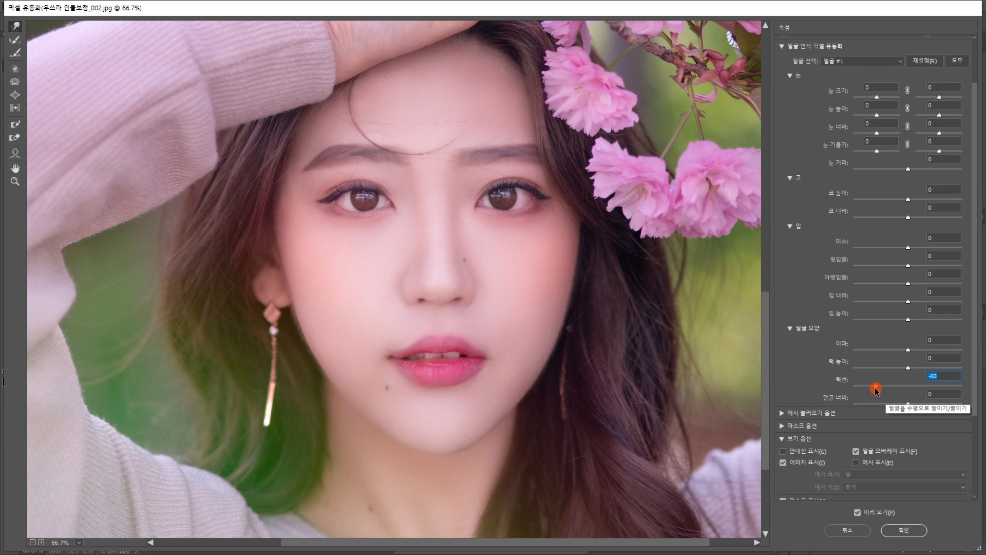
pyautogui.write('0')
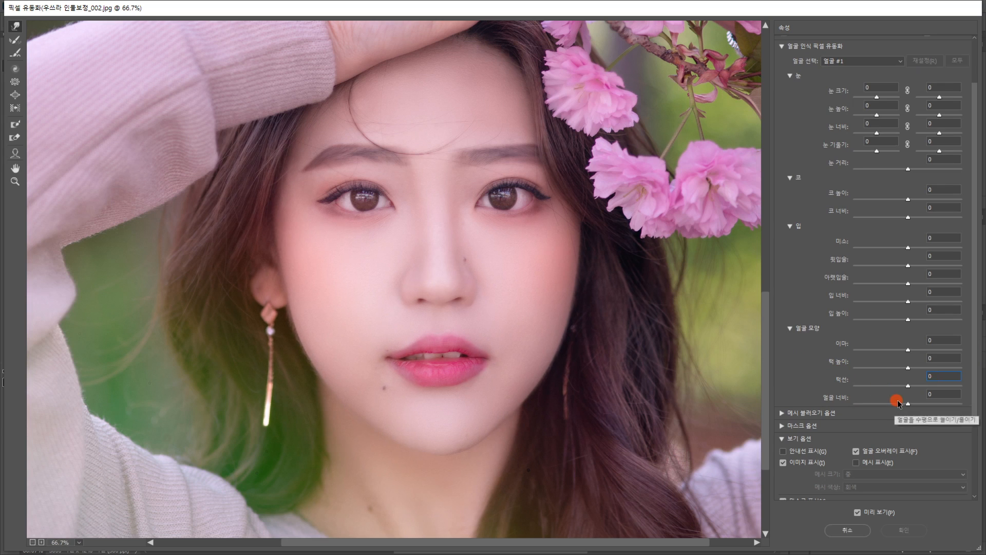
pyautogui.moveTo(885, 405); pyautogui.dragTo(878, 406)
pyautogui.write('0')
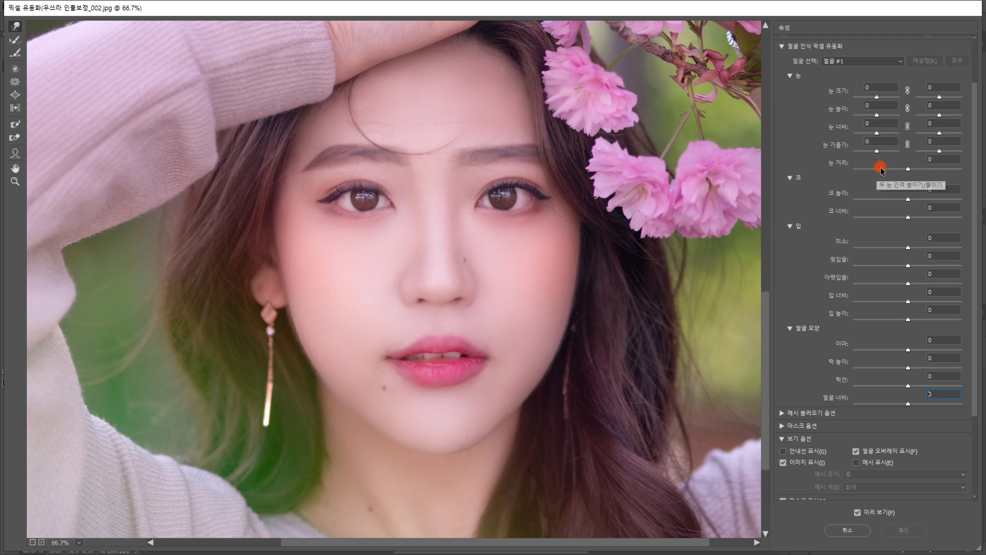
# Step: Try tilting both eyes, first to about -40 and -43, then to about 63 and 66, and undo the tilt changes
pyautogui.moveTo(869, 155); pyautogui.dragTo(931, 154)
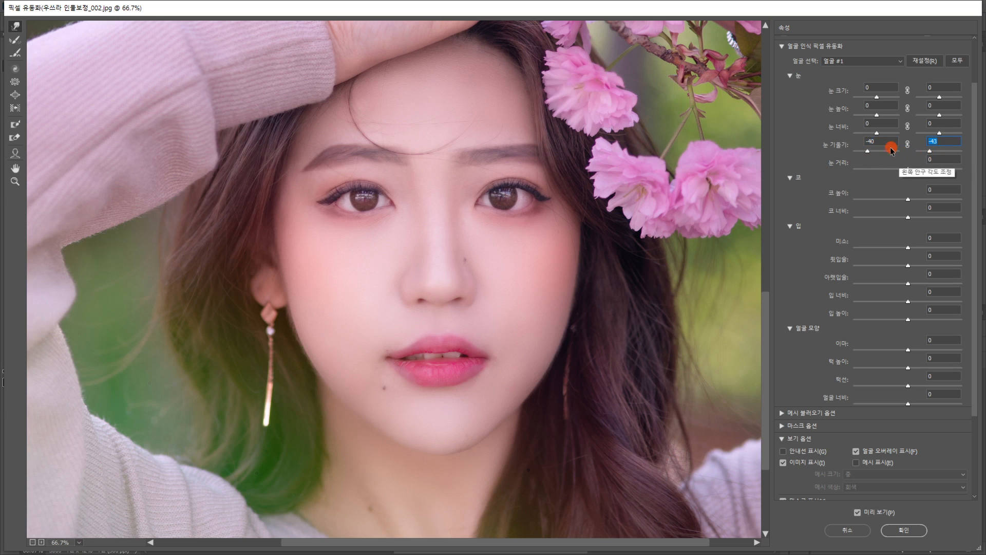
pyautogui.click(891, 151)
pyautogui.click(953, 152)
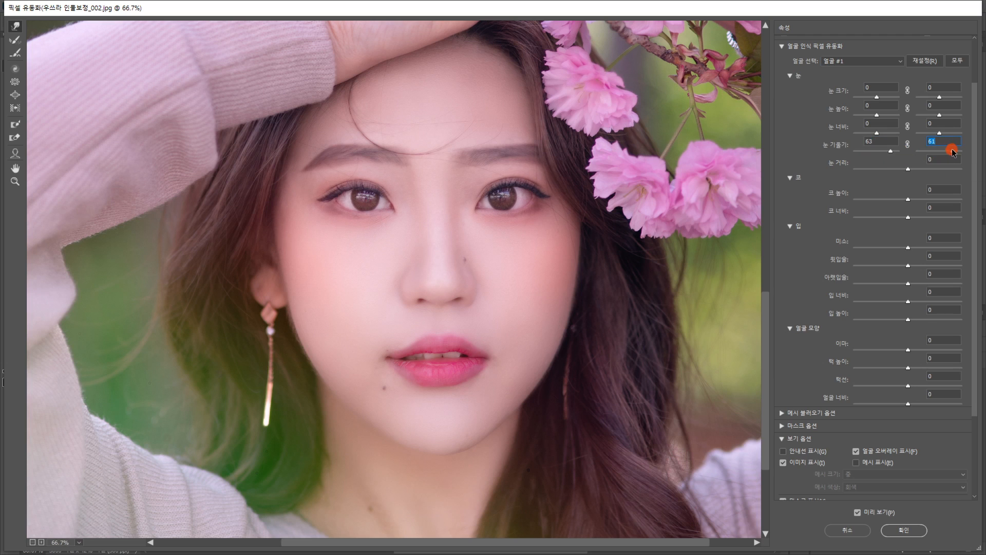
pyautogui.hotkey('ctrl', 'z')
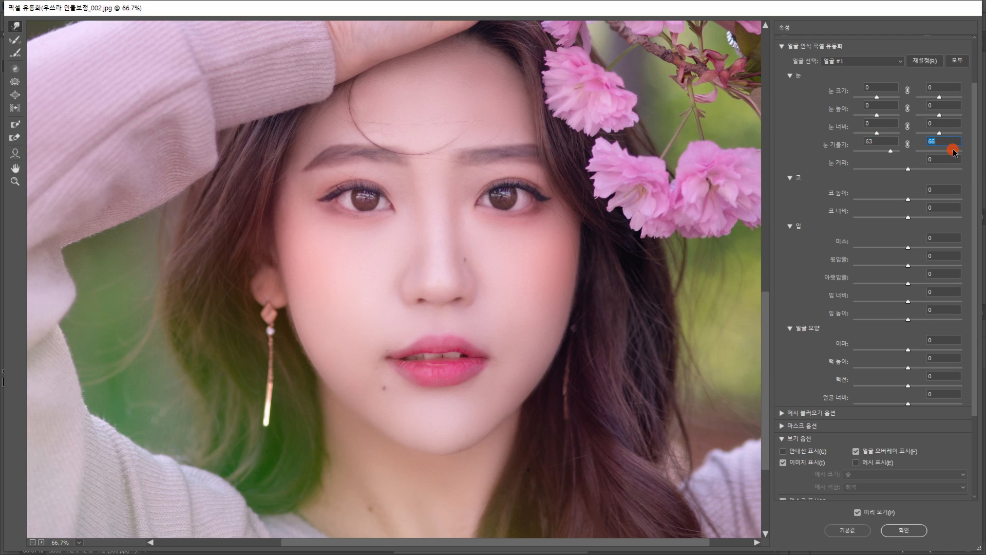
pyautogui.hotkey('ctrl', 'z')
pyautogui.hotkey('ctrl', 'z')
pyautogui.hotkey('ctrl', 'z')
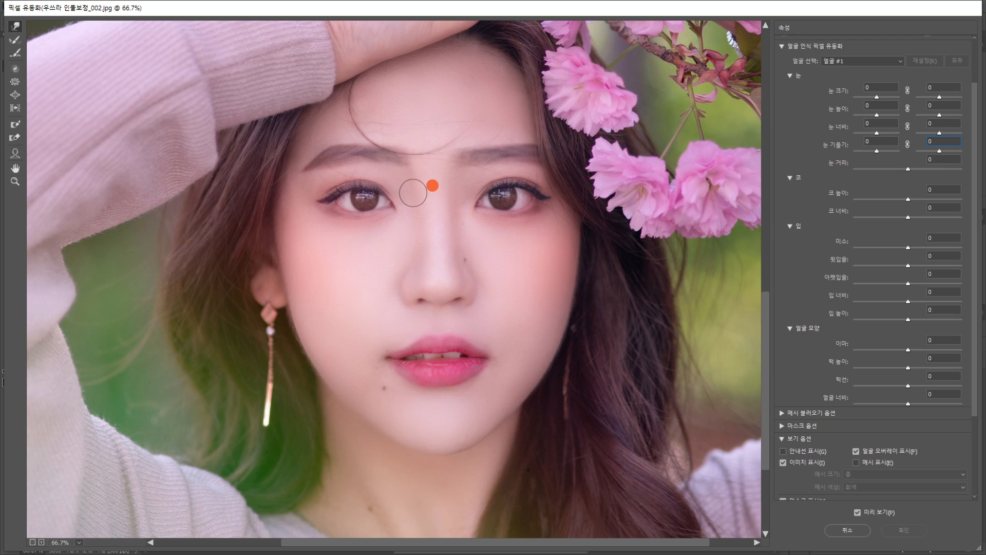
# Step: Try reducing the eye distance to -10, raising the left-hand eye's size to 29, and widening that eye, undoing each change
pyautogui.moveTo(908, 169); pyautogui.dragTo(901, 171)
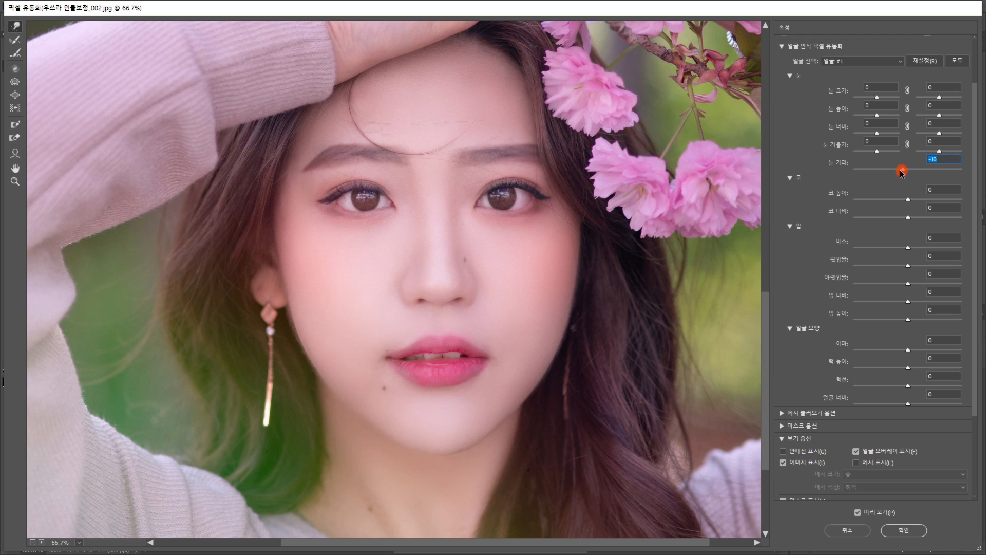
pyautogui.hotkey('ctrl', 'z')
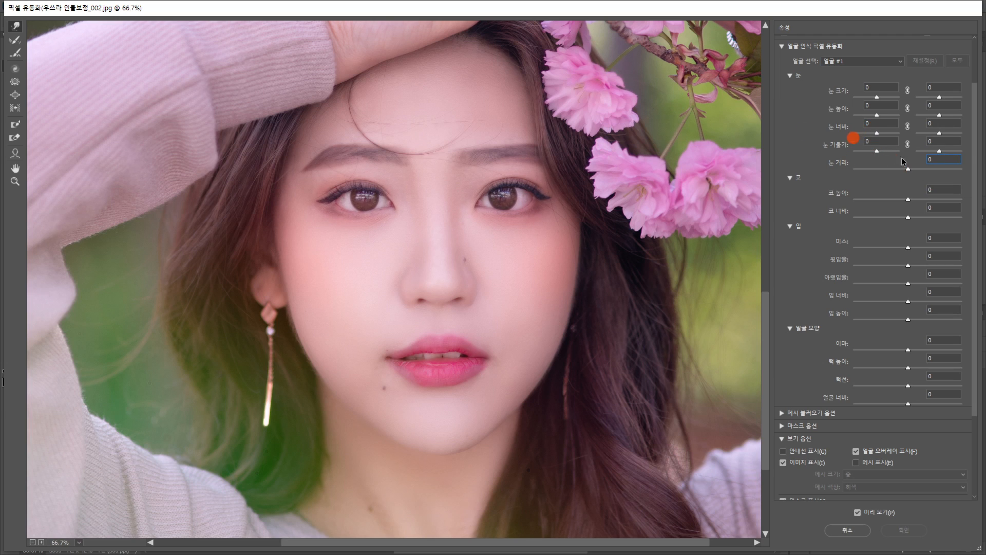
pyautogui.moveTo(878, 97); pyautogui.dragTo(884, 99)
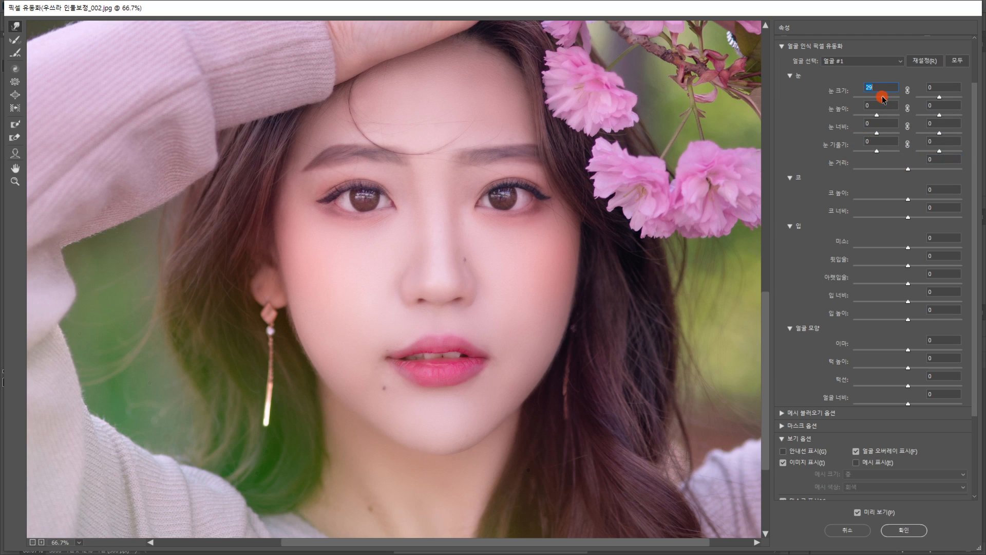
pyautogui.hotkey('ctrl', 'z')
pyautogui.moveTo(877, 133); pyautogui.dragTo(885, 134)
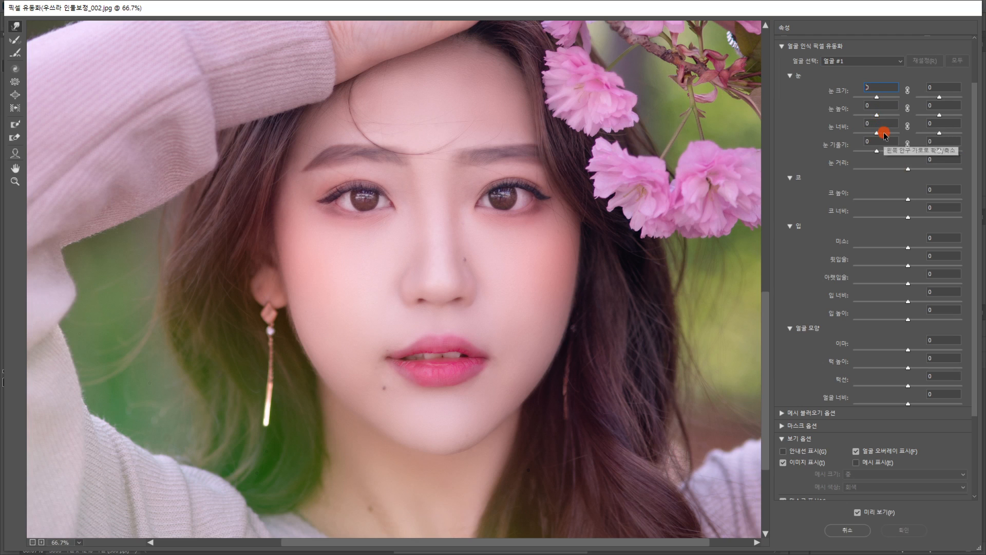
pyautogui.hotkey('ctrl', 'z')
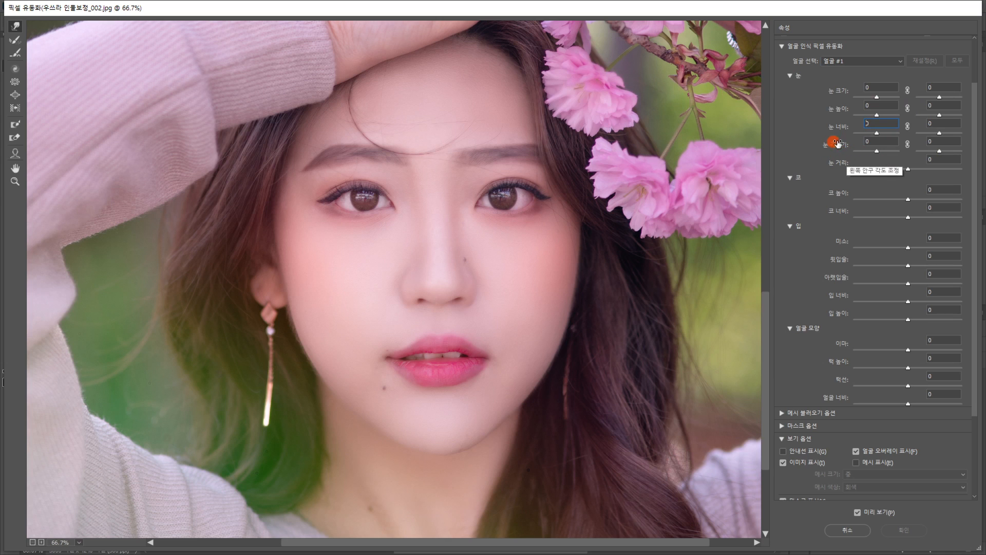
# Step: Try narrowing the nose width to -36 and changing the nose height, returning both settings to 0
pyautogui.click(890, 218)
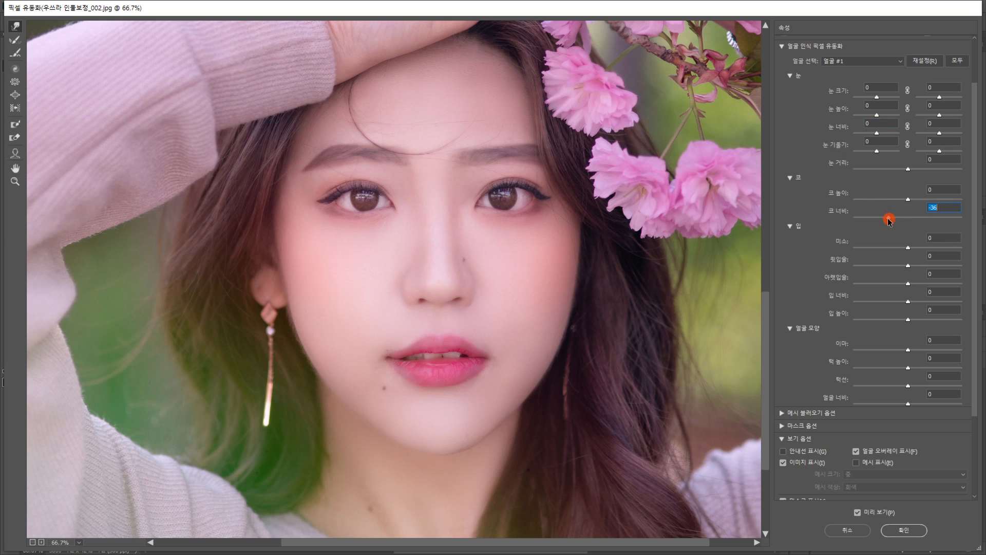
pyautogui.moveTo(903, 222)
pyautogui.mouseDown()
pyautogui.moveTo(916, 223)
pyautogui.moveTo(908, 221)
pyautogui.mouseUp()
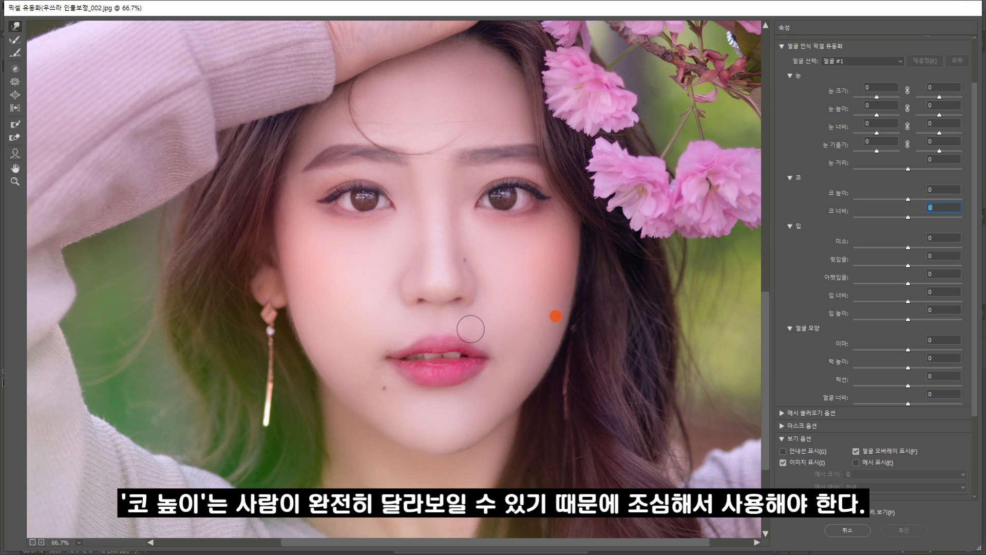
pyautogui.click(925, 200)
pyautogui.moveTo(925, 199)
pyautogui.mouseDown()
pyautogui.moveTo(883, 201)
pyautogui.moveTo(909, 199)
pyautogui.mouseUp()
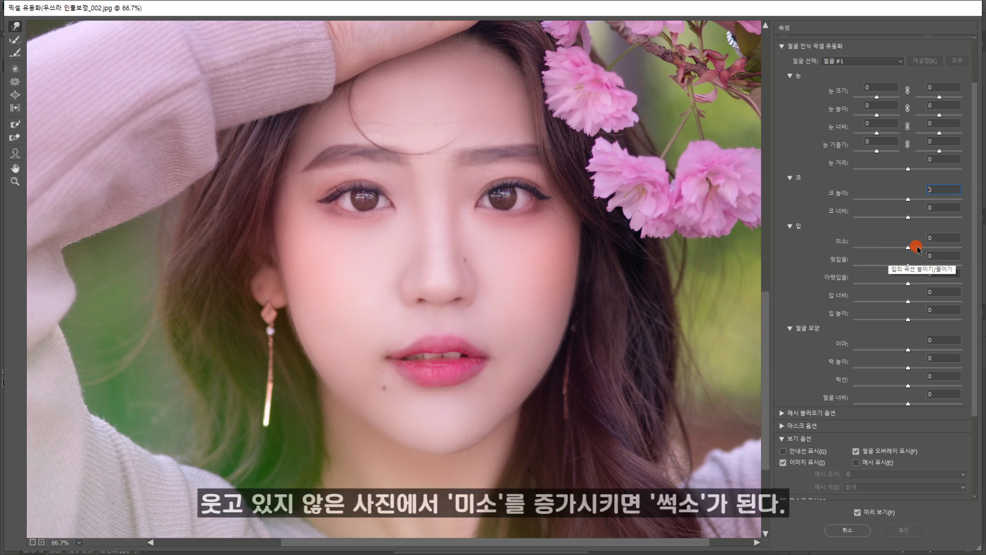
# Step: Try the smile setting, an upper lip of 43 and a lower lip of 31, returning each to 0
pyautogui.moveTo(918, 249)
pyautogui.mouseDown()
pyautogui.moveTo(900, 250)
pyautogui.moveTo(911, 250)
pyautogui.mouseUp()
pyautogui.press('alt')
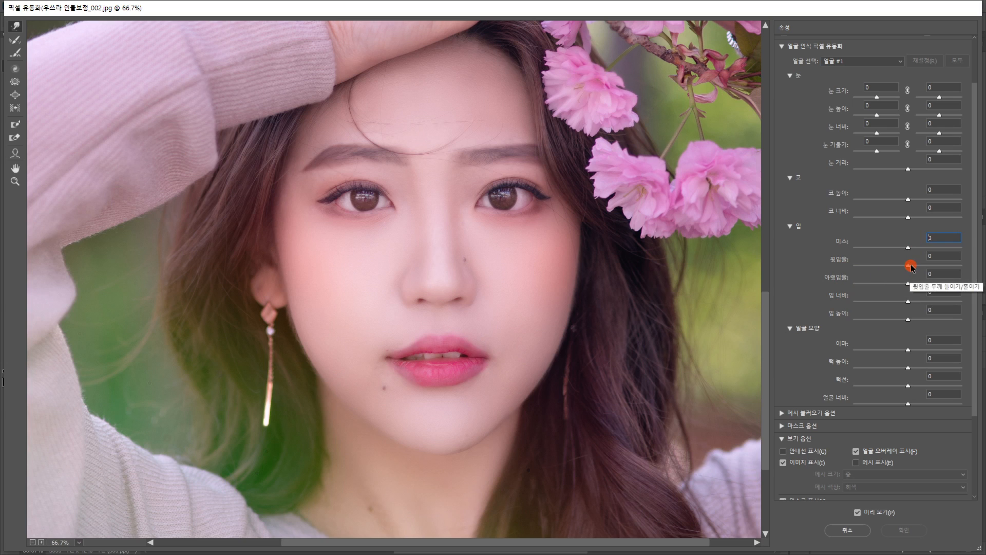
pyautogui.moveTo(913, 266); pyautogui.dragTo(922, 266)
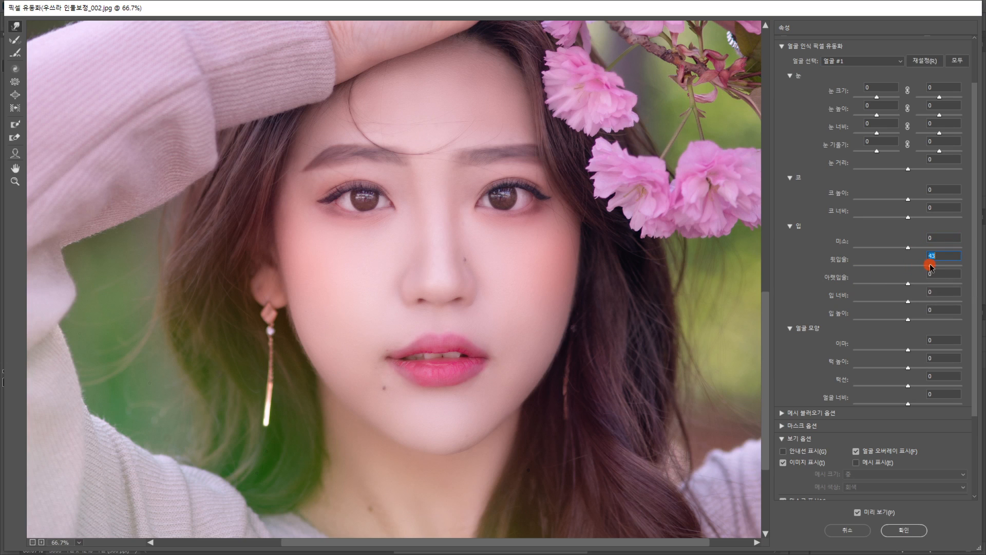
pyautogui.write('0')
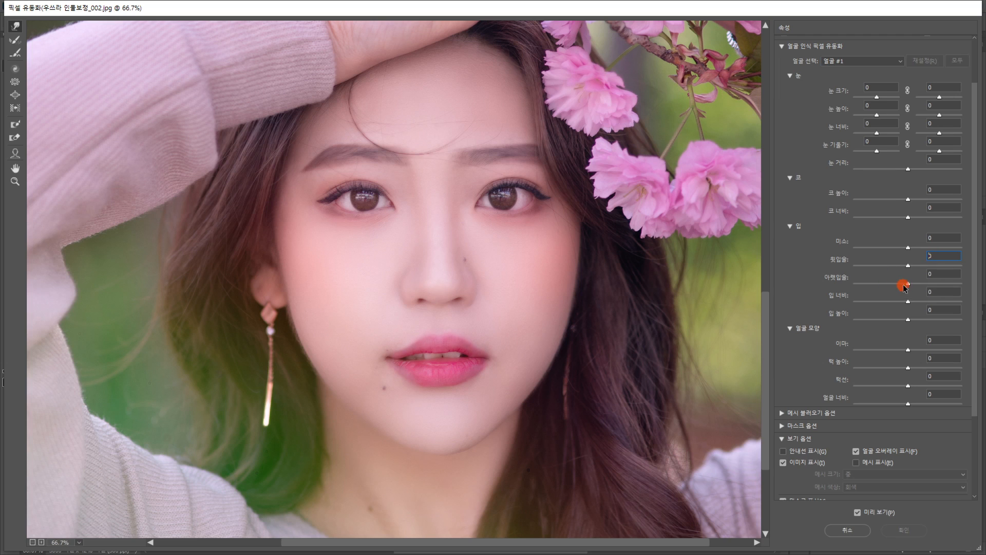
pyautogui.moveTo(914, 284); pyautogui.dragTo(934, 284)
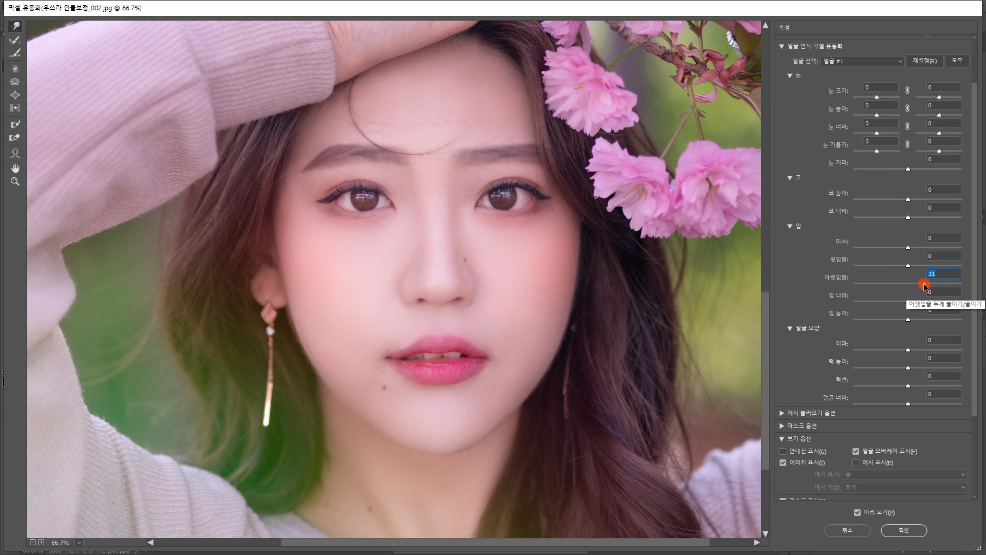
pyautogui.write('0')
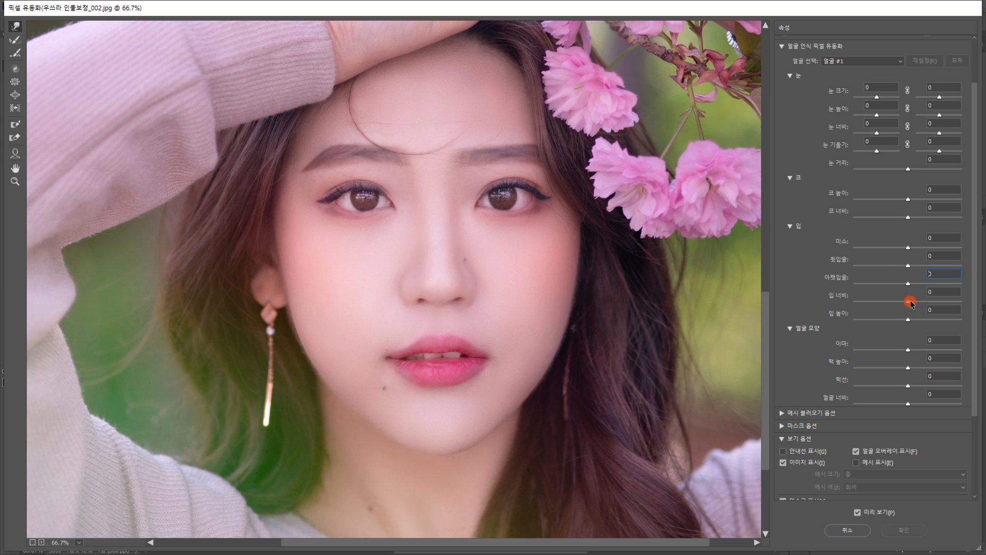
# Step: Try changing the mouth width and mouth height, returning both settings to 0
pyautogui.moveTo(913, 303); pyautogui.dragTo(932, 301)
pyautogui.moveTo(916, 300)
pyautogui.mouseDown()
pyautogui.moveTo(894, 303)
pyautogui.moveTo(912, 303)
pyautogui.mouseUp()
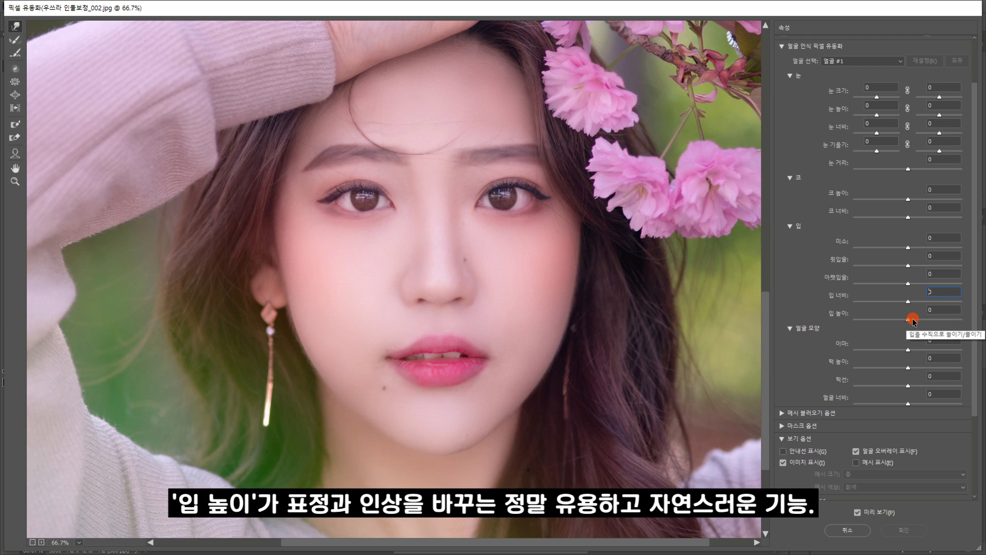
pyautogui.moveTo(909, 319)
pyautogui.mouseDown()
pyautogui.moveTo(854, 322)
pyautogui.moveTo(931, 322)
pyautogui.moveTo(908, 321)
pyautogui.mouseUp()
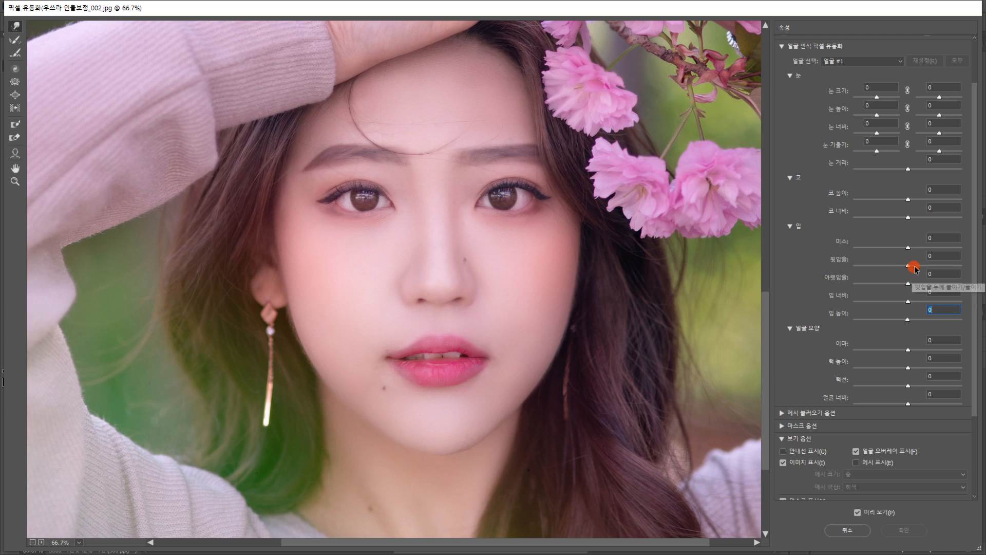
# Step: Set the upper lip to 43, lower lip to -18, mouth width to -22 and mouth height to 33, and apply Liquify
pyautogui.moveTo(916, 266); pyautogui.dragTo(897, 284)
pyautogui.click(896, 302)
pyautogui.moveTo(915, 322); pyautogui.dragTo(927, 322)
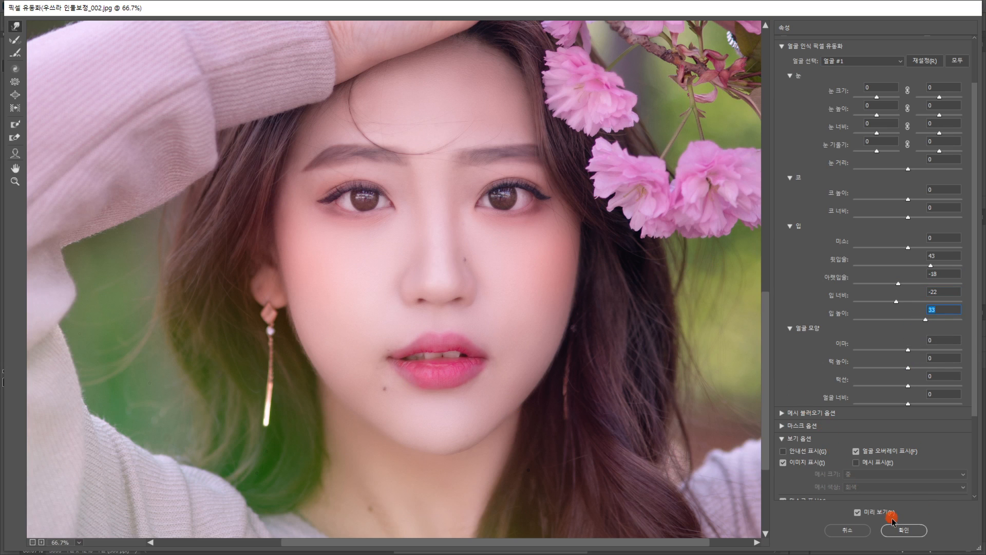
pyautogui.click(903, 530)
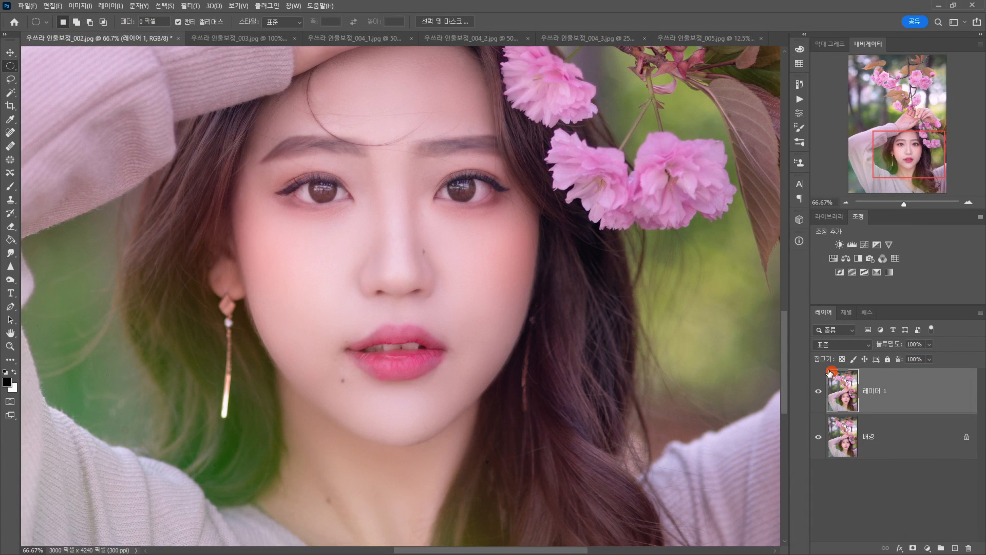
# Step: Compare the face before and after the Liquify edit by repeatedly hiding and showing the retouched duplicate layer
pyautogui.click(818, 391)
pyautogui.click(818, 391)
pyautogui.click(818, 391)
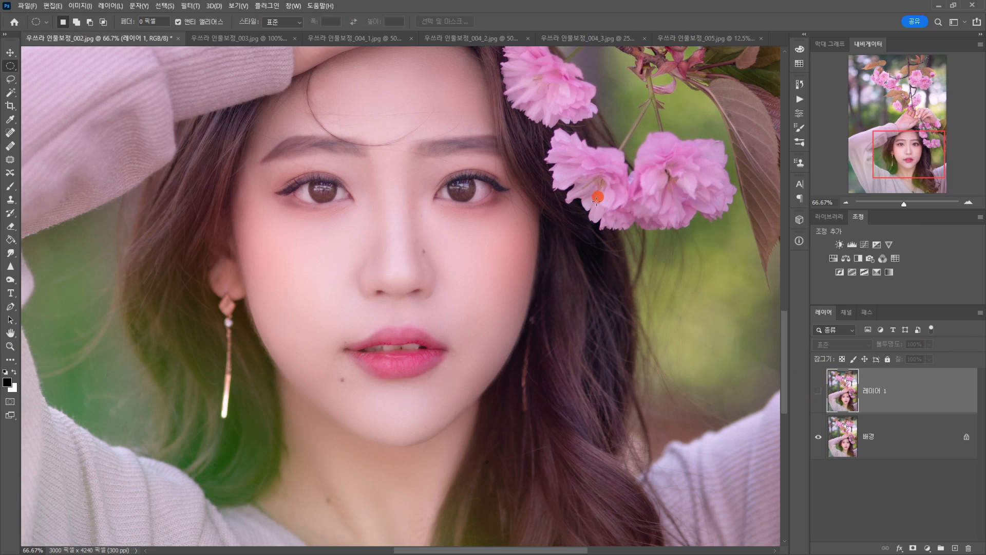
pyautogui.click(818, 392)
pyautogui.click(818, 392)
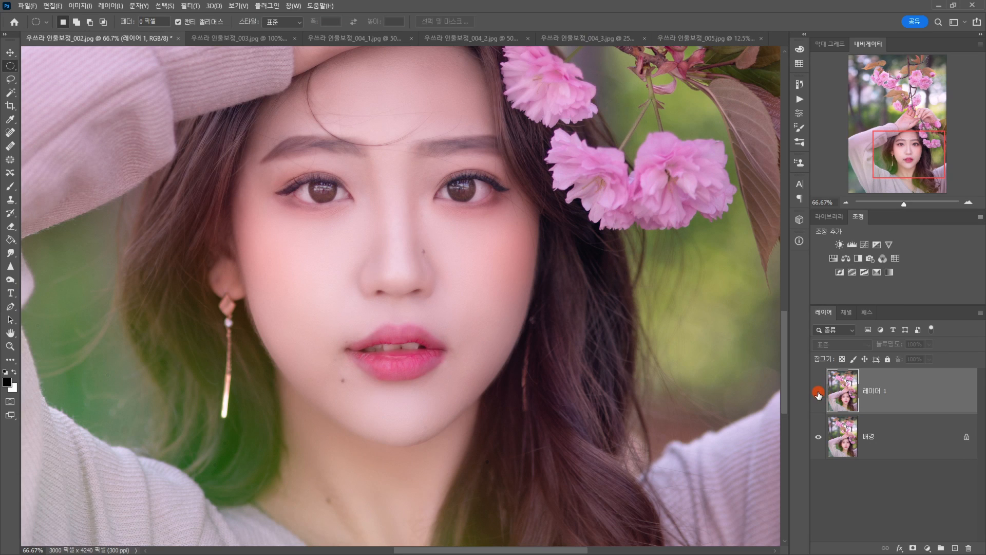
pyautogui.click(818, 393)
pyautogui.click(819, 393)
pyautogui.click(819, 393)
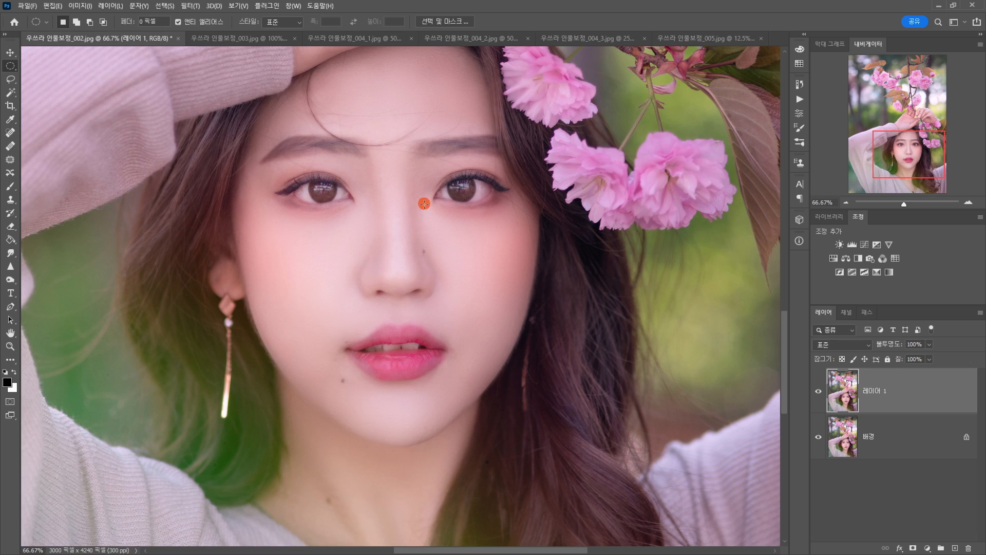
pyautogui.click(820, 392)
pyautogui.click(821, 392)
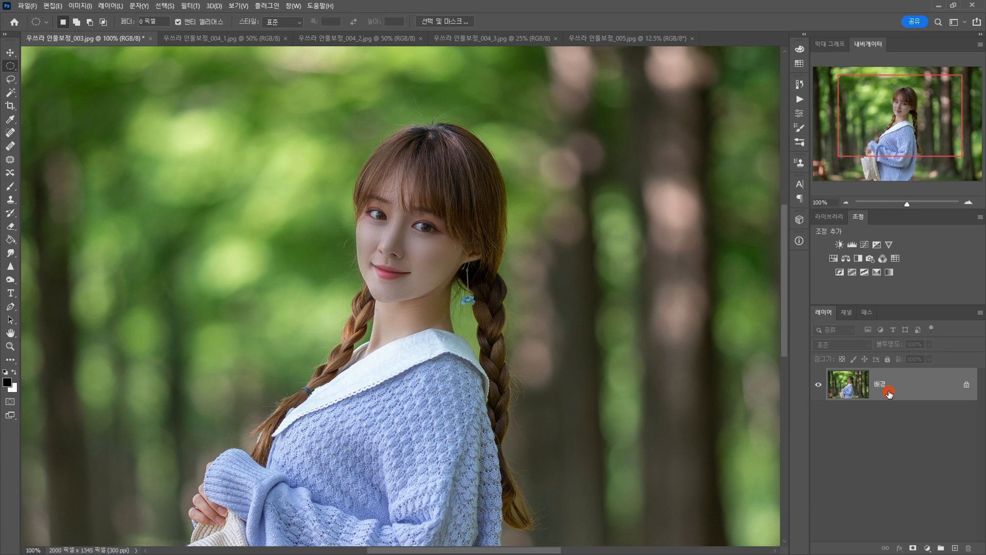
# Step: Try brightening all of 우쓰라 인물보정_003.jpg with Curves at input 109 and output 134, and cancel the adjustment
pyautogui.hotkey('ctrl', '-')
pyautogui.moveTo(539, 352); pyautogui.dragTo(546, 302)
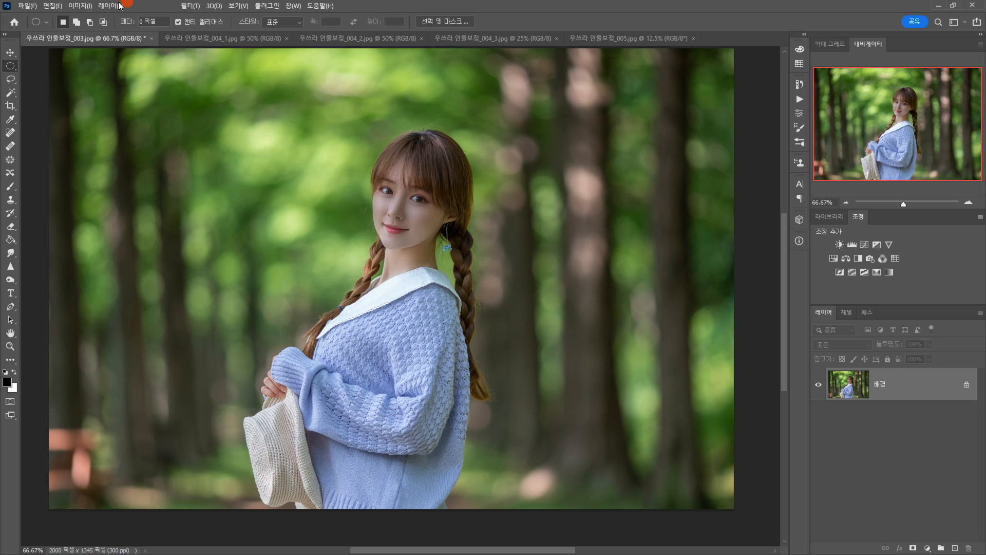
pyautogui.click(81, 6)
pyautogui.moveTo(99, 34)
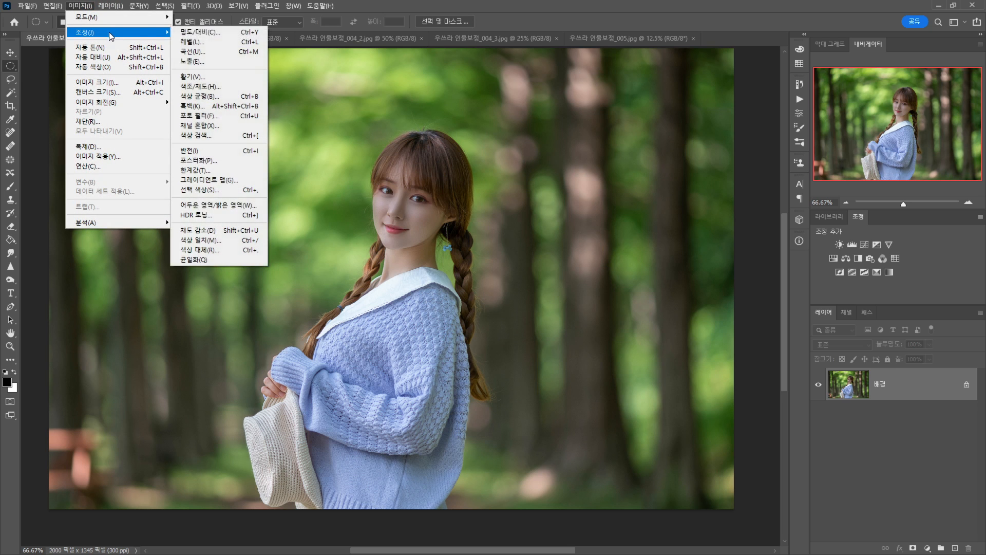
pyautogui.click(194, 51)
pyautogui.moveTo(652, 214); pyautogui.dragTo(647, 206)
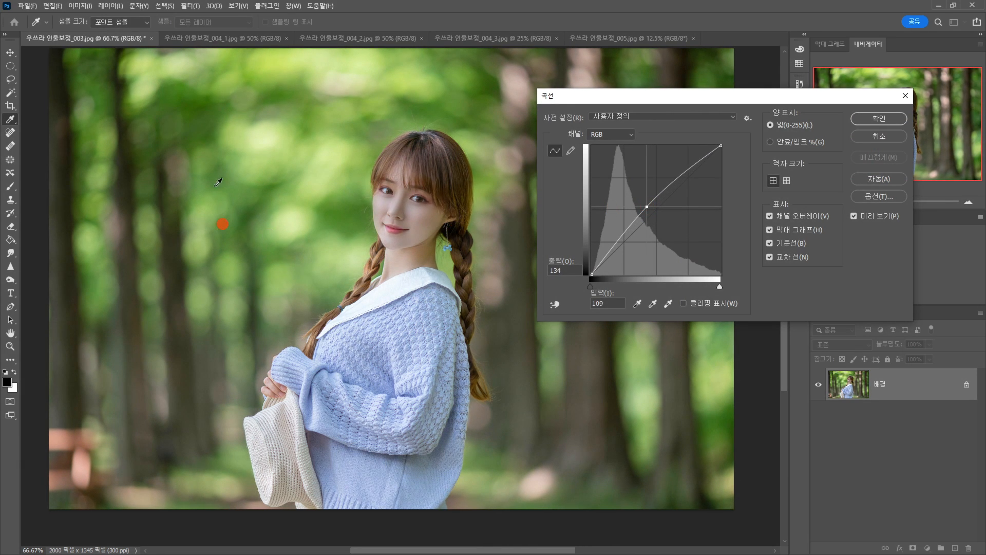
pyautogui.click(879, 137)
pyautogui.press('m')
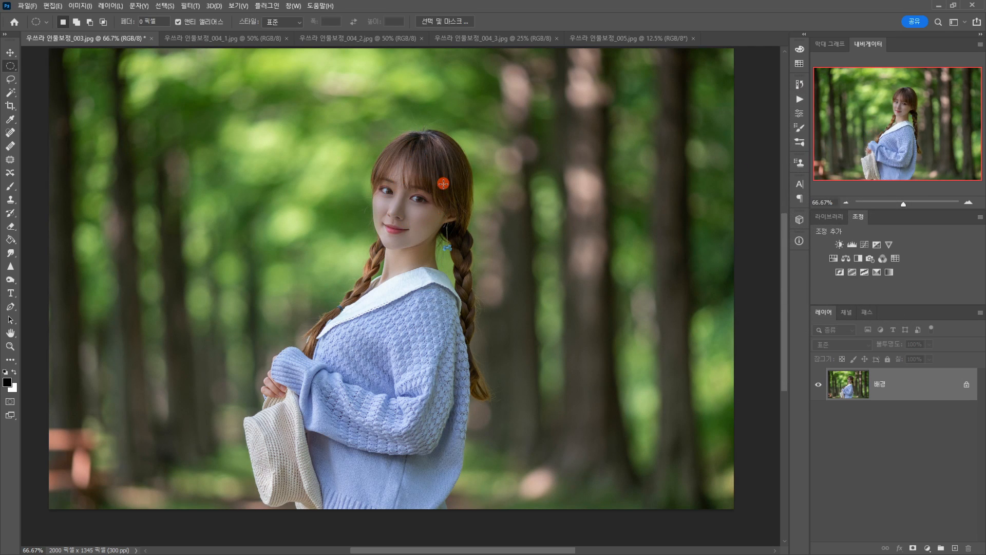
# Step: Select the woman with Select Subject and add a Curves adjustment layer masked to that selection
pyautogui.click(163, 5)
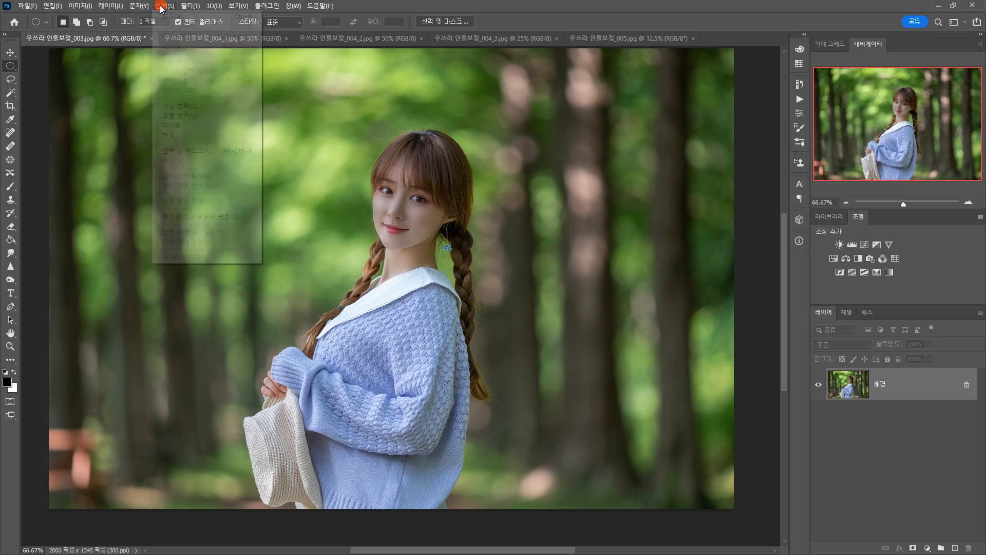
pyautogui.click(194, 124)
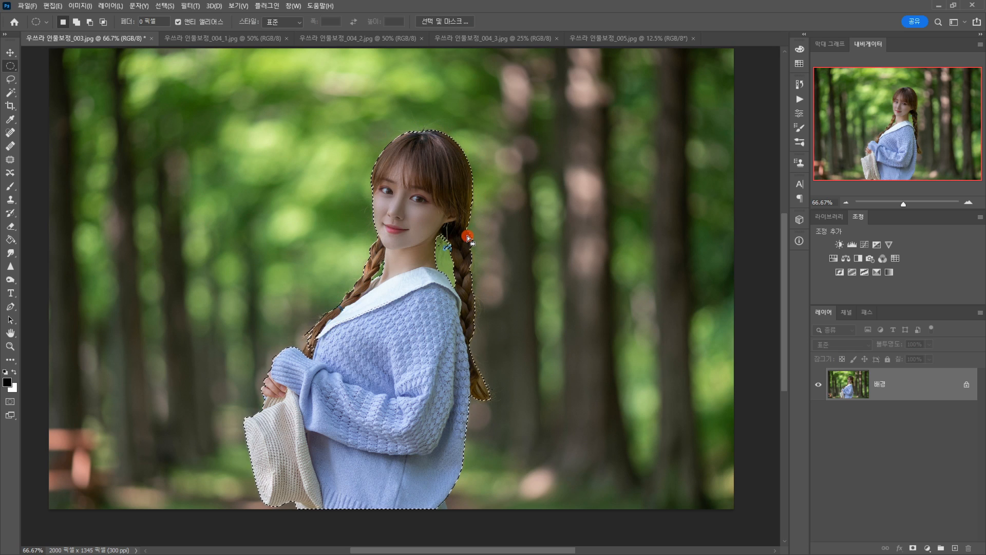
pyautogui.click(867, 243)
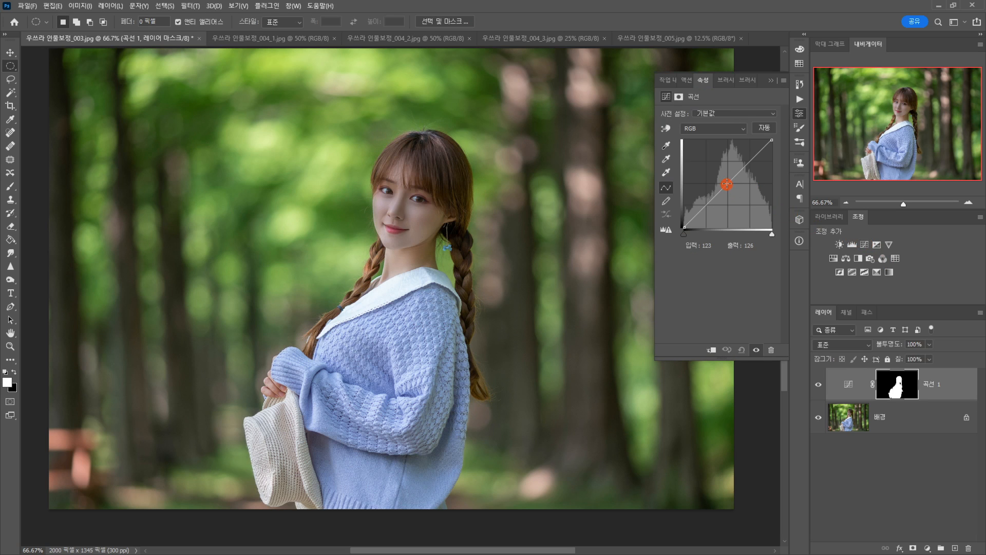
# Step: Brighten the woman by raising the RGB curve to output 146 at input 102, and compare with the adjustment layer hidden
pyautogui.moveTo(727, 184); pyautogui.dragTo(726, 182)
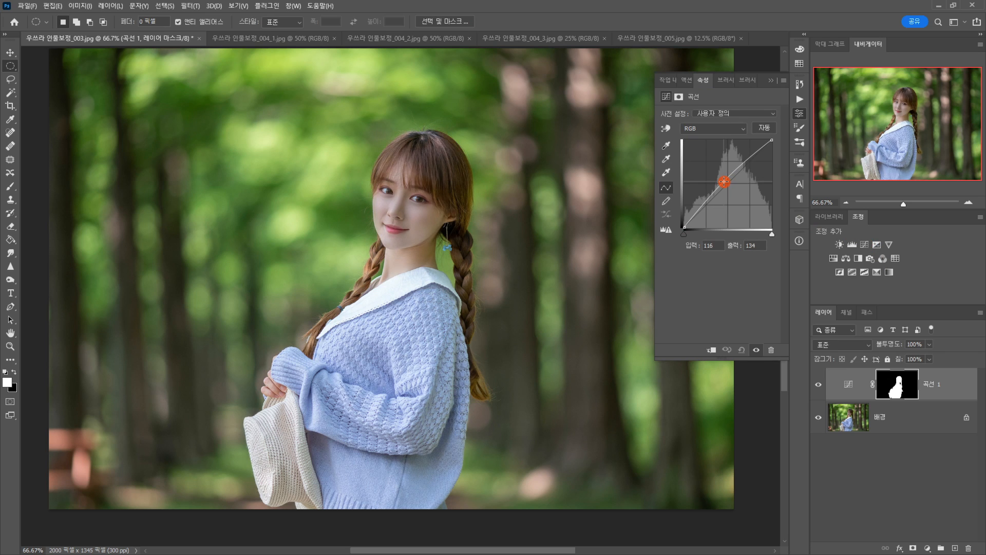
pyautogui.moveTo(724, 182)
pyautogui.mouseDown()
pyautogui.moveTo(712, 172)
pyautogui.moveTo(734, 189)
pyautogui.moveTo(719, 177)
pyautogui.mouseUp()
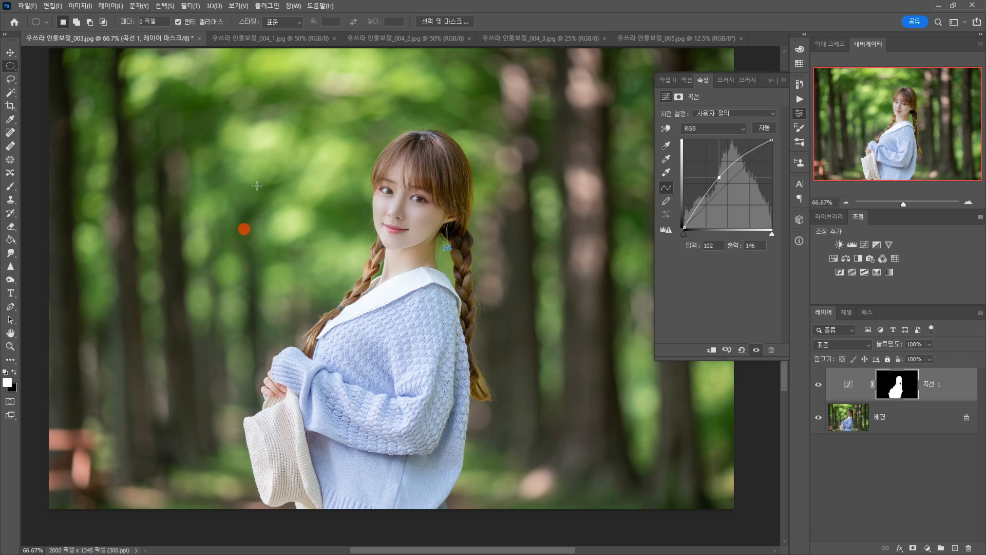
pyautogui.click(773, 83)
pyautogui.click(819, 384)
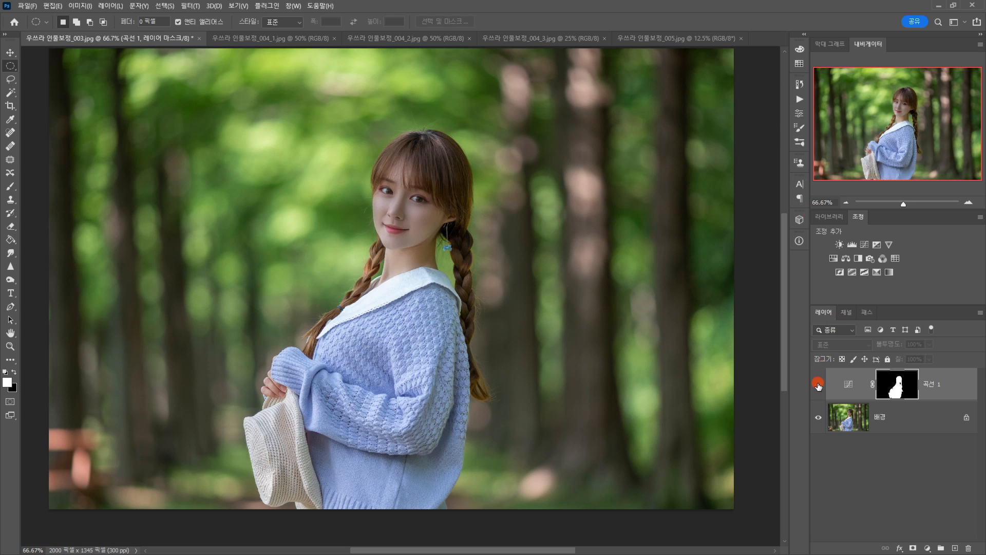
pyautogui.click(819, 385)
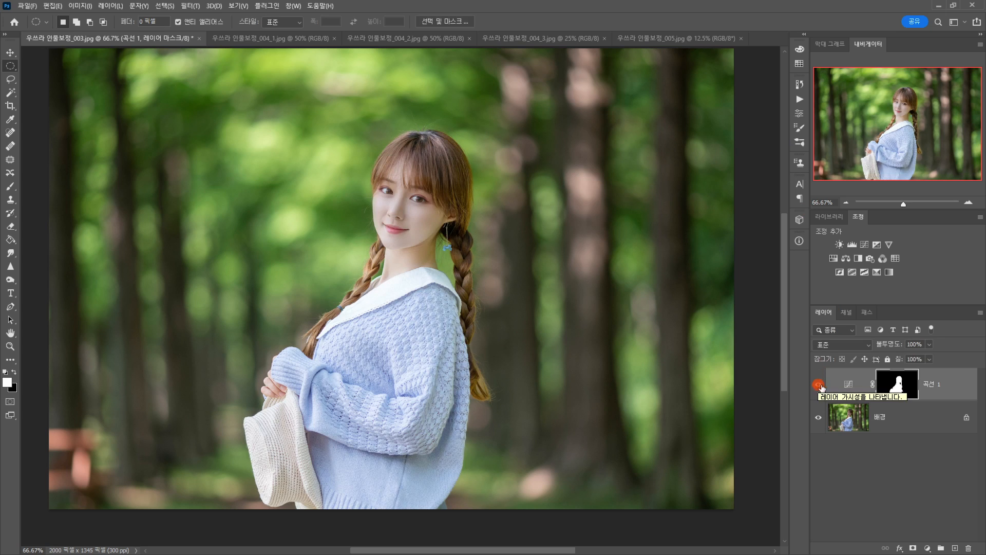
# Step: Lower the Curves adjustment layer's opacity to 52% and compare the photo with the layer hidden and shown
pyautogui.click(929, 344)
pyautogui.moveTo(926, 356); pyautogui.dragTo(913, 358)
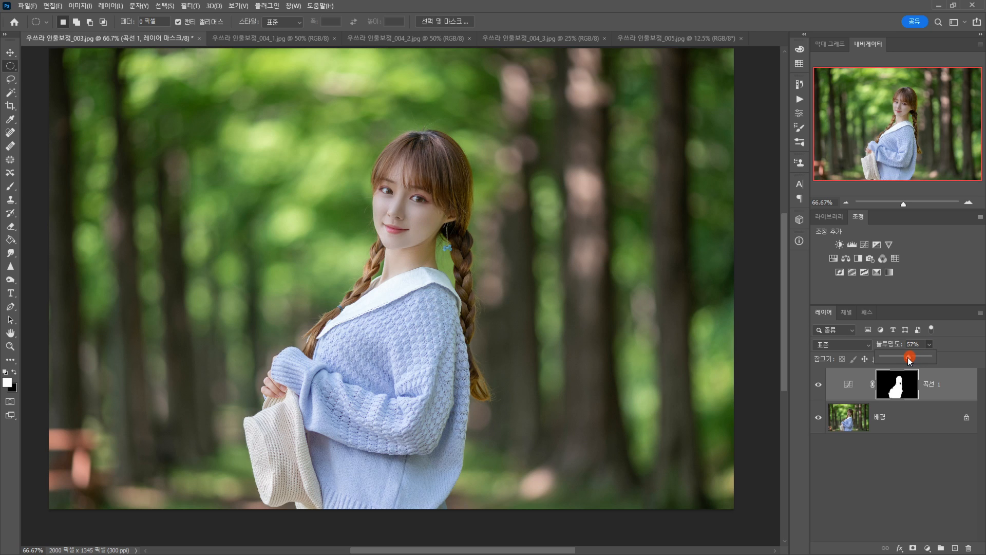
pyautogui.click(820, 385)
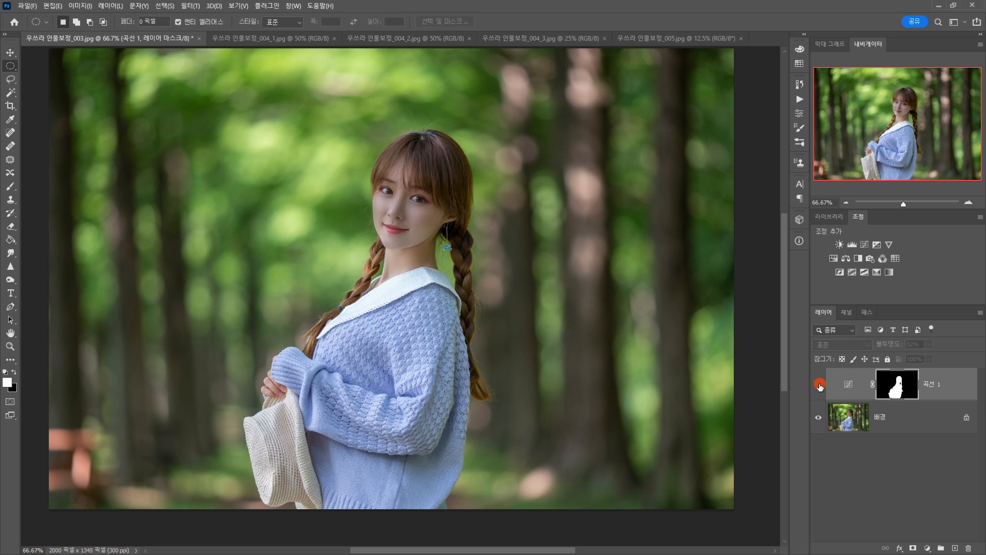
pyautogui.click(820, 386)
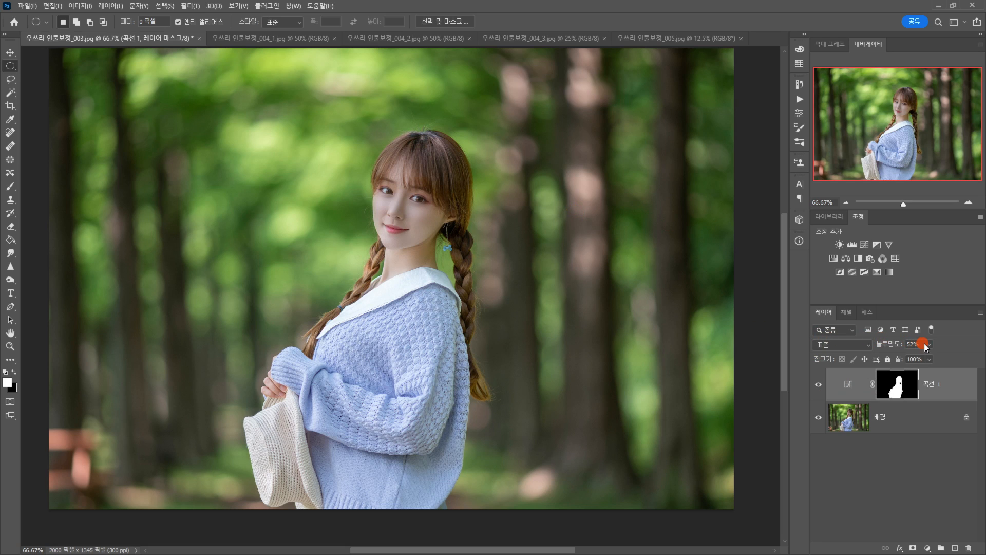
# Step: Try the woman's Curves adjustment layer at 20% opacity, comparing it hidden and shown, and delete the layer
pyautogui.moveTo(914, 355); pyautogui.dragTo(914, 356)
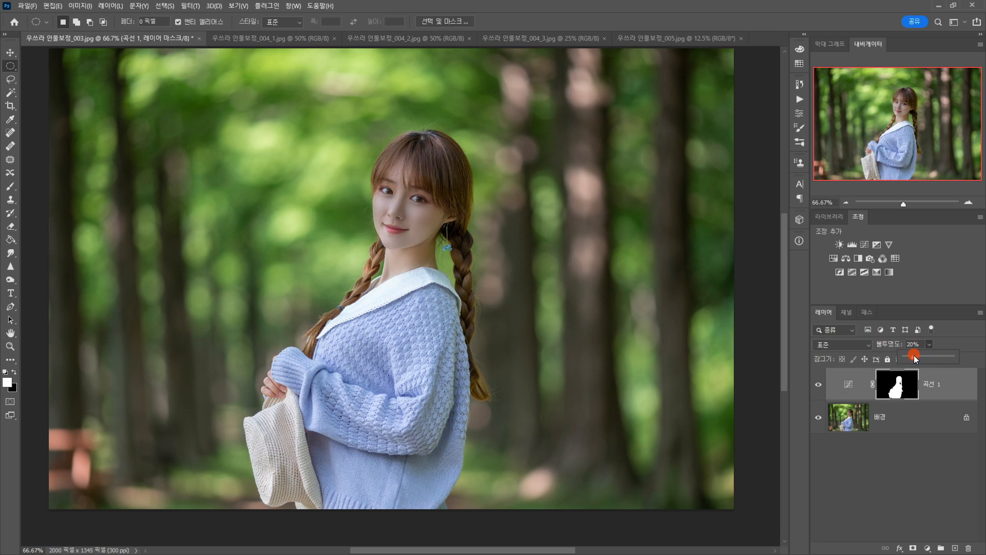
pyautogui.click(819, 384)
pyautogui.click(819, 384)
pyautogui.moveTo(946, 390); pyautogui.dragTo(969, 545)
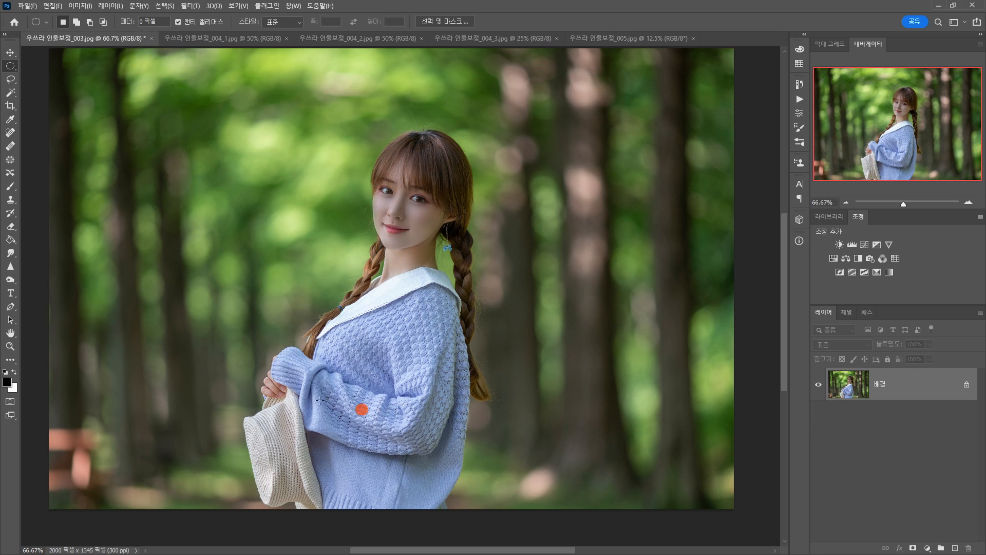
# Step: Enter Quick Mask mode and set its options so the color overlay indicates selected areas
pyautogui.doubleClick(13, 402)
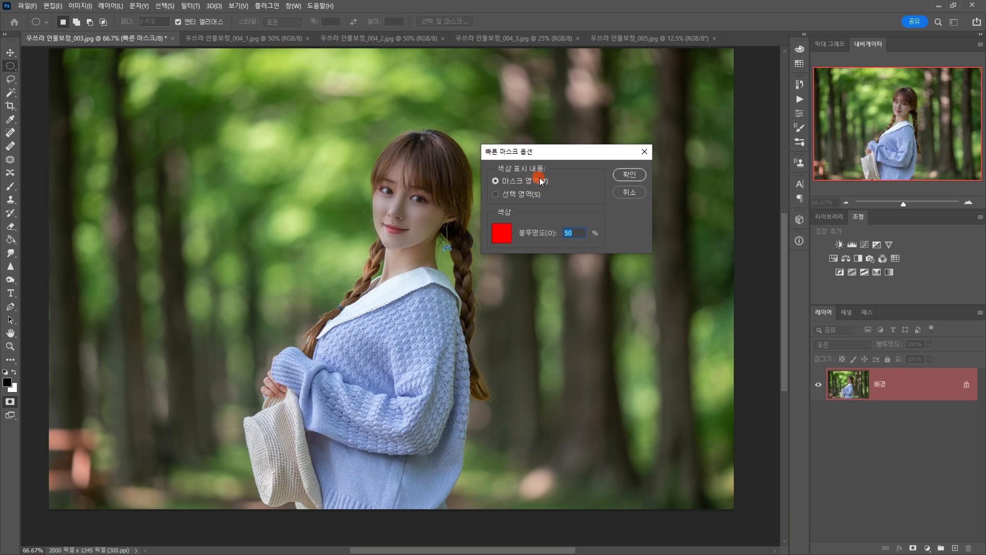
pyautogui.click(498, 195)
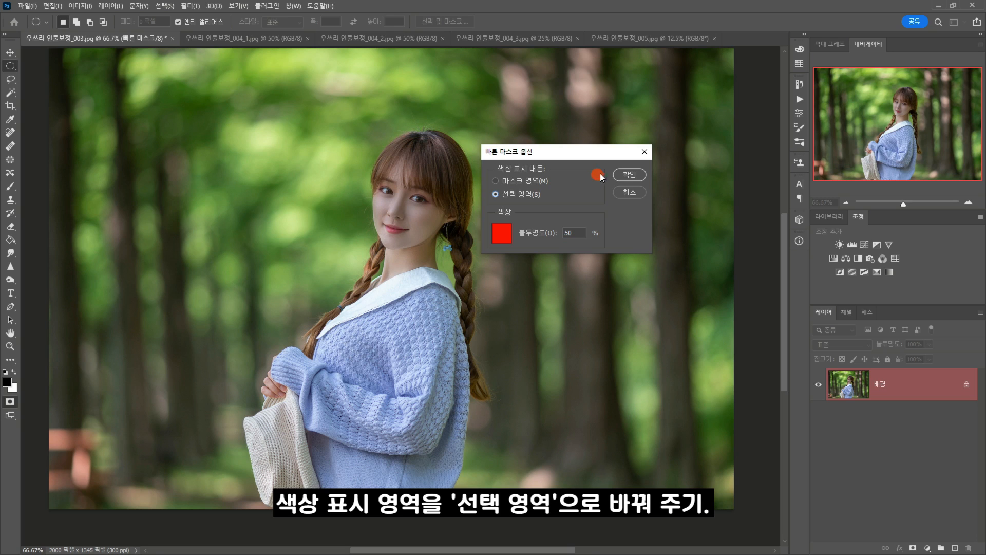
pyautogui.click(626, 175)
pyautogui.click(908, 381)
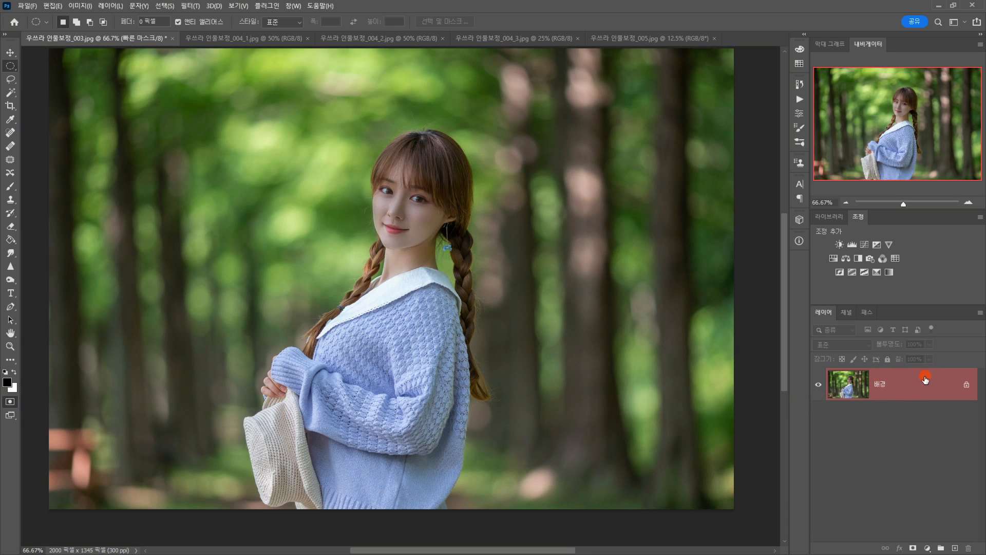
# Step: Set up the Brush tool with a soft 0% hardness and 25% opacity
pyautogui.click(10, 186)
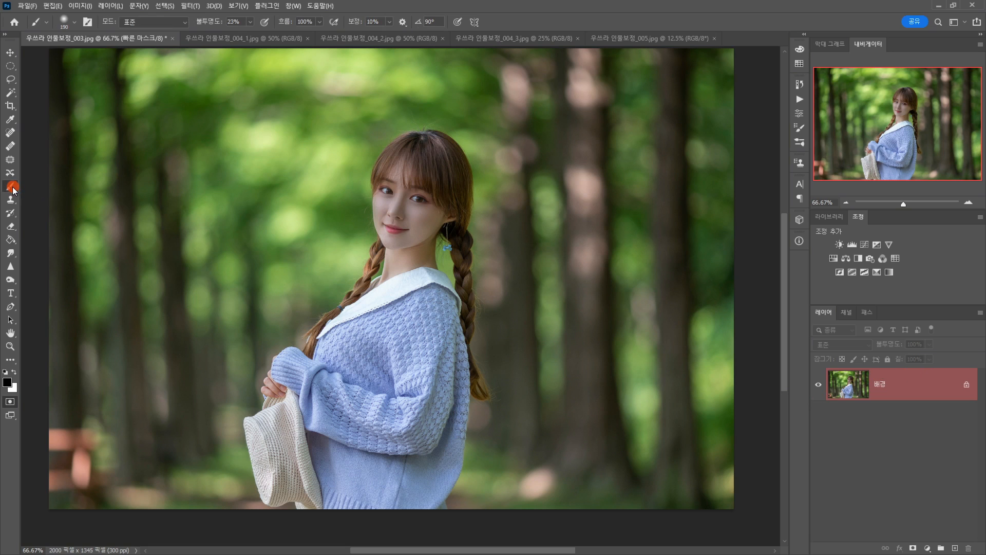
pyautogui.click(73, 20)
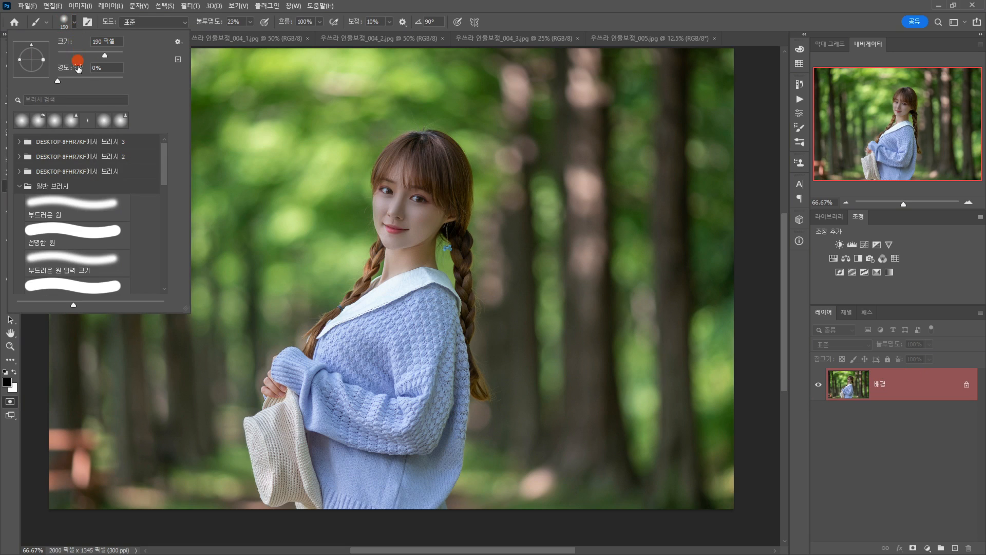
pyautogui.moveTo(85, 79)
pyautogui.mouseDown()
pyautogui.moveTo(140, 78)
pyautogui.moveTo(64, 81)
pyautogui.mouseUp()
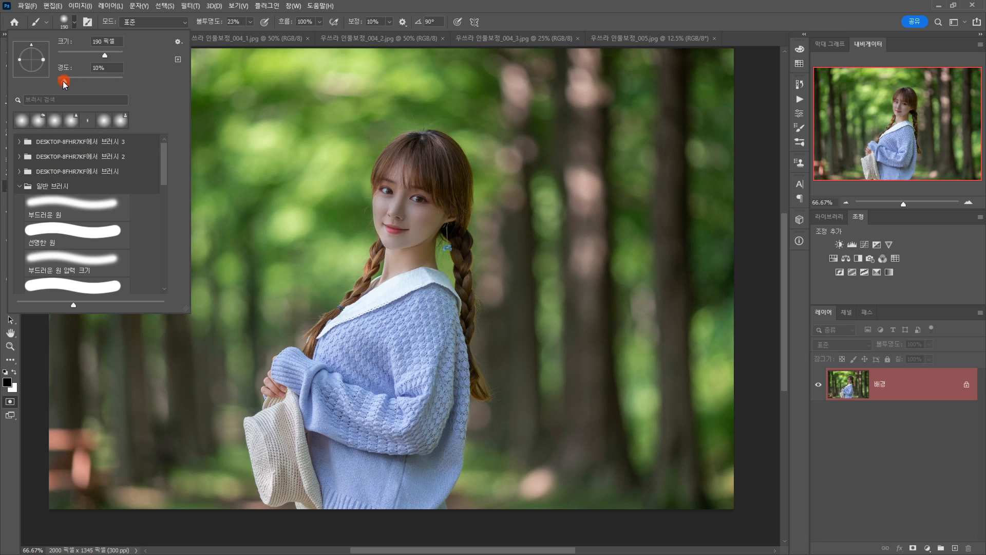
pyautogui.click(250, 21)
pyautogui.moveTo(249, 29)
pyautogui.mouseDown()
pyautogui.moveTo(301, 33)
pyautogui.moveTo(256, 39)
pyautogui.mouseUp()
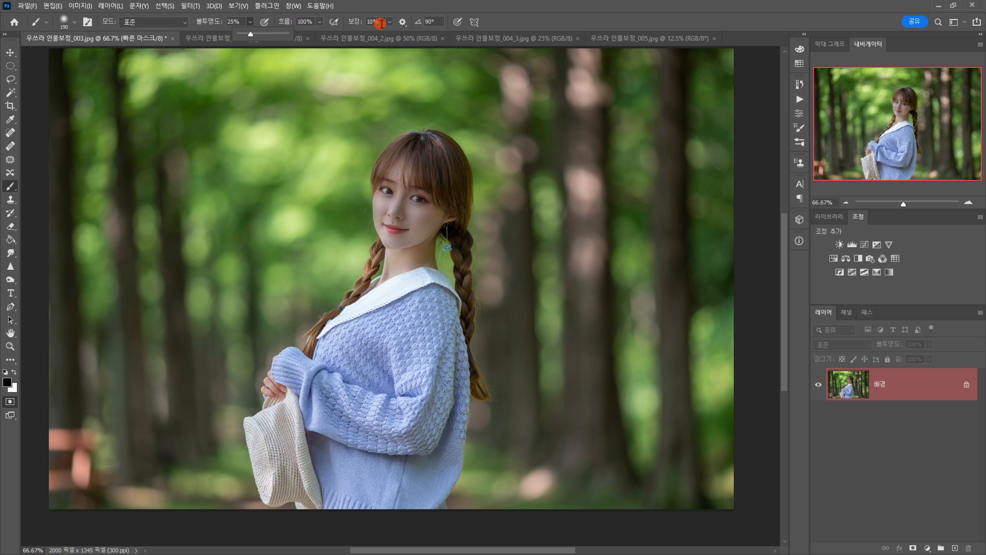
# Step: Adjust the brush size to 200 pixels to suit the woman's face
pyautogui.click(74, 22)
pyautogui.moveTo(77, 51); pyautogui.dragTo(109, 55)
pyautogui.click(436, 5)
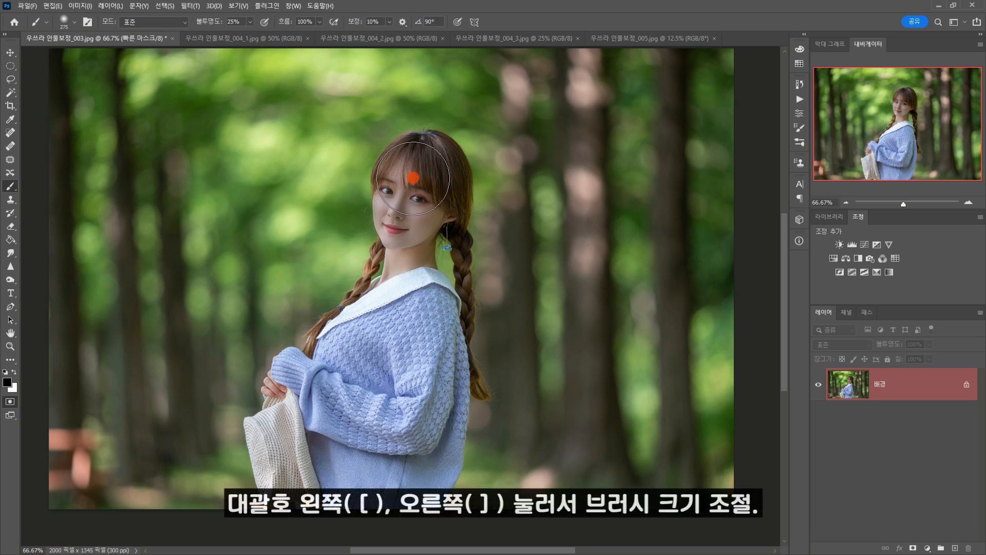
pyautogui.press('[')
pyautogui.press('[')
pyautogui.press('[')
pyautogui.press('[')
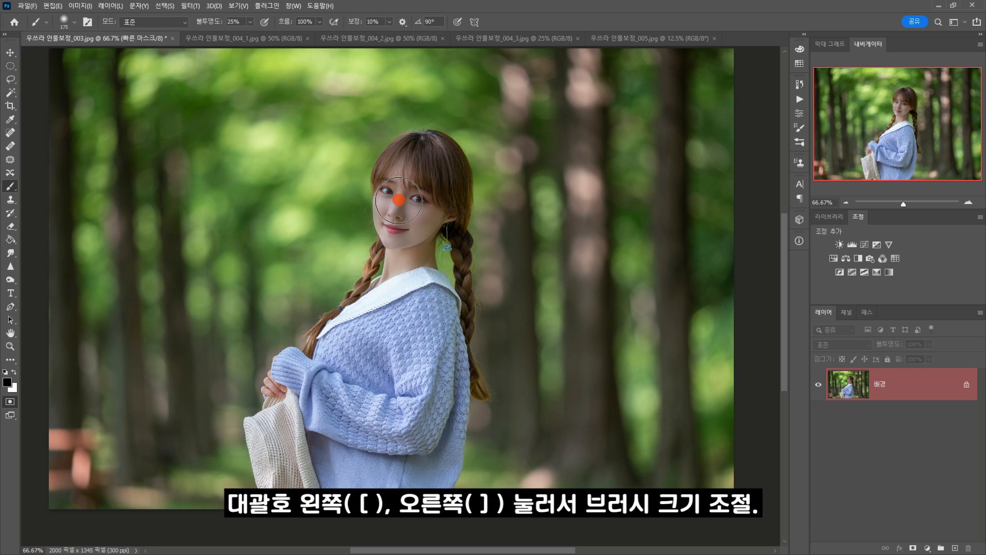
pyautogui.press(']')
pyautogui.press(']')
pyautogui.press('[')
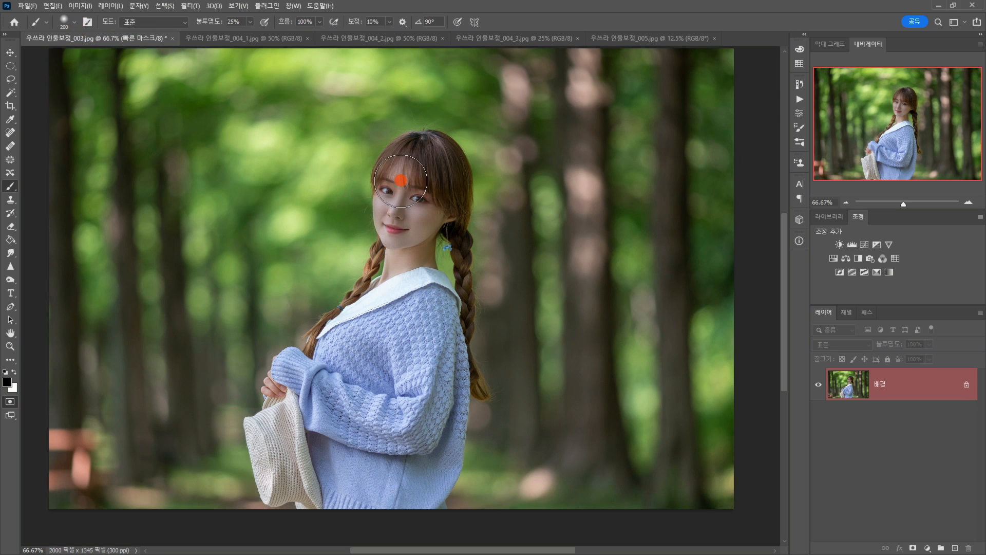
# Step: Paint over the woman's face in Quick Mask mode and convert the painted area into a selection
pyautogui.moveTo(400, 180)
pyautogui.mouseDown()
pyautogui.moveTo(392, 190)
pyautogui.moveTo(411, 221)
pyautogui.moveTo(436, 234)
pyautogui.moveTo(390, 208)
pyautogui.moveTo(412, 204)
pyautogui.mouseUp()
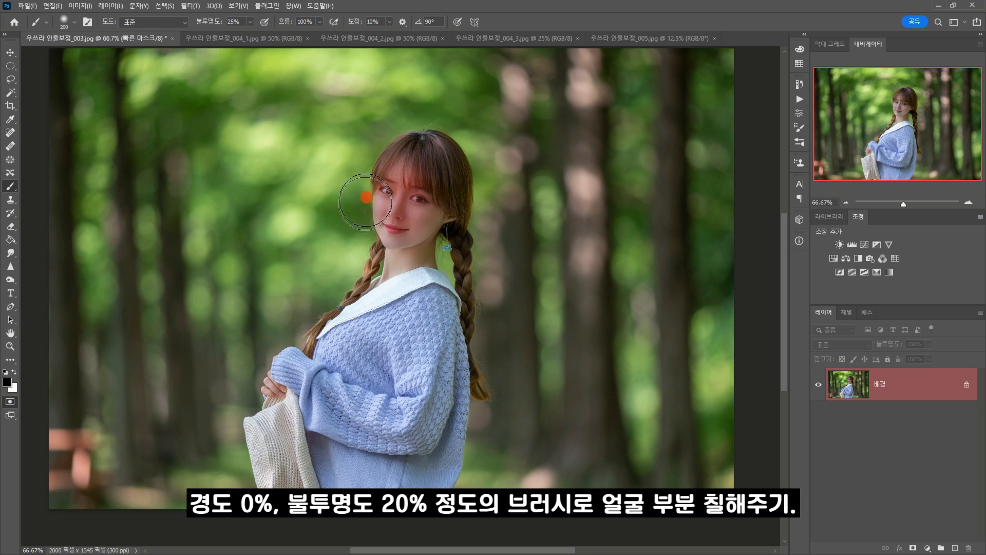
pyautogui.click(75, 22)
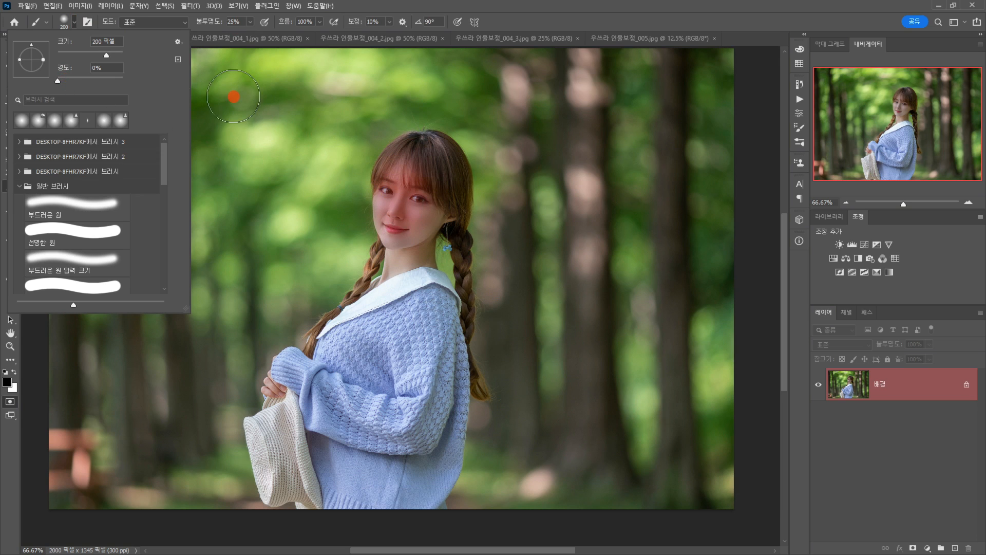
pyautogui.click(164, 5)
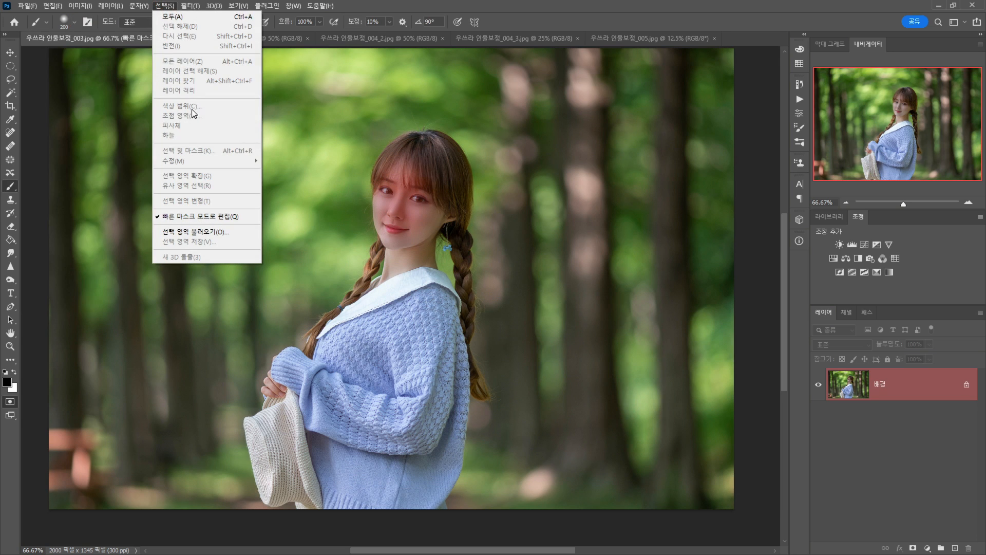
pyautogui.click(435, 17)
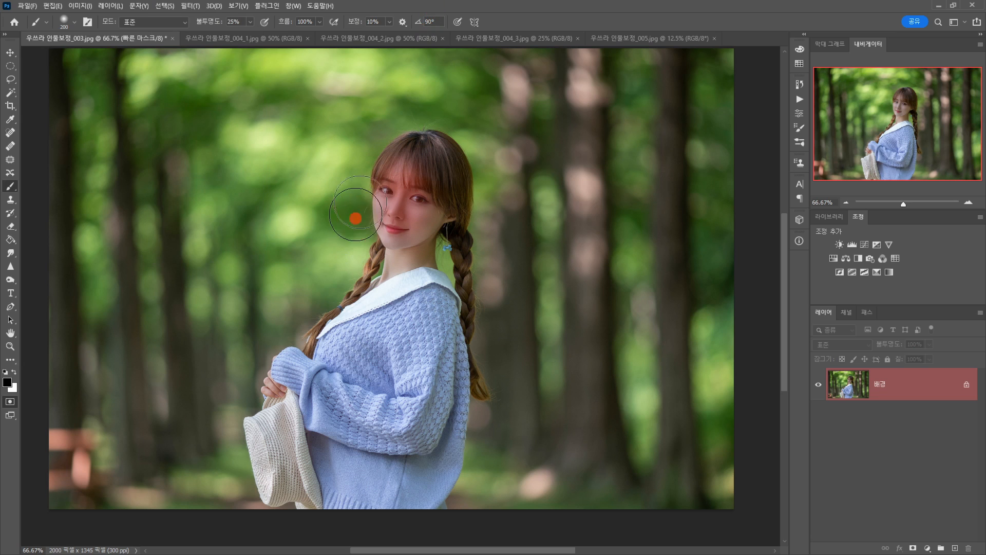
pyautogui.moveTo(380, 195)
pyautogui.mouseDown()
pyautogui.moveTo(391, 161)
pyautogui.moveTo(381, 183)
pyautogui.moveTo(383, 167)
pyautogui.moveTo(371, 175)
pyautogui.moveTo(373, 230)
pyautogui.moveTo(385, 194)
pyautogui.moveTo(388, 245)
pyautogui.moveTo(400, 253)
pyautogui.moveTo(416, 203)
pyautogui.moveTo(406, 261)
pyautogui.moveTo(392, 274)
pyautogui.moveTo(425, 218)
pyautogui.moveTo(439, 214)
pyautogui.moveTo(429, 159)
pyautogui.moveTo(422, 264)
pyautogui.moveTo(492, 303)
pyautogui.moveTo(564, 313)
pyautogui.mouseUp()
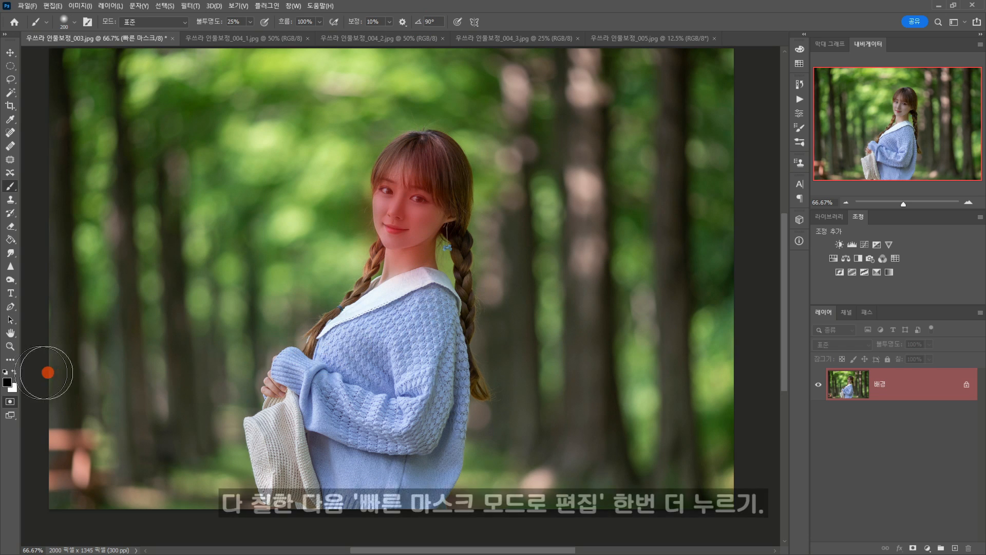
pyautogui.click(11, 404)
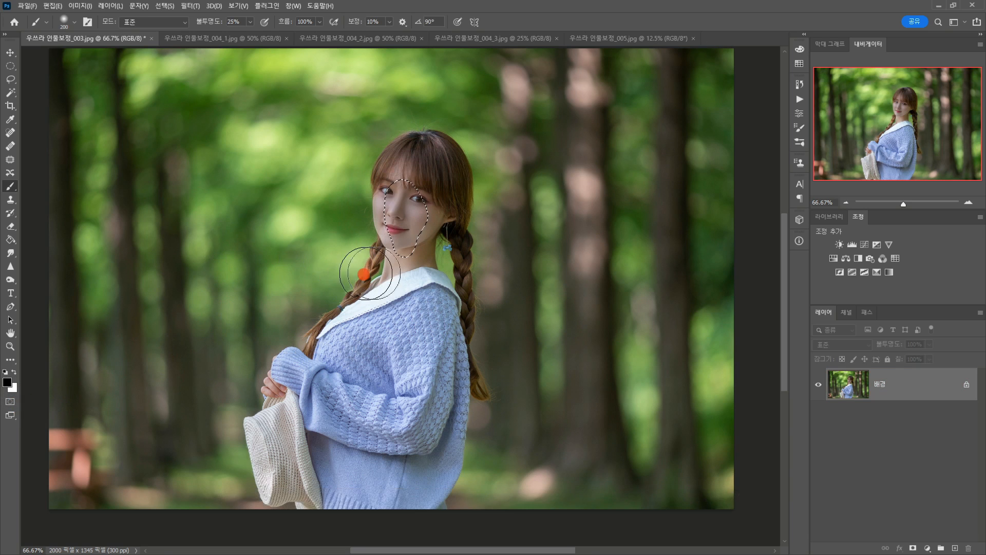
# Step: Add a Curves adjustment layer masked to the face selection
pyautogui.click(10, 66)
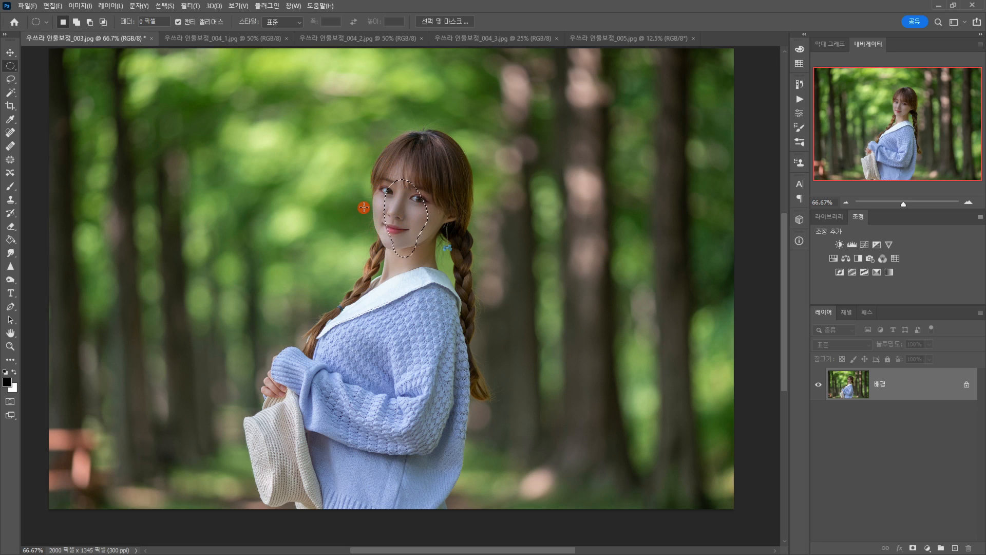
pyautogui.hotkey('ctrl', '+')
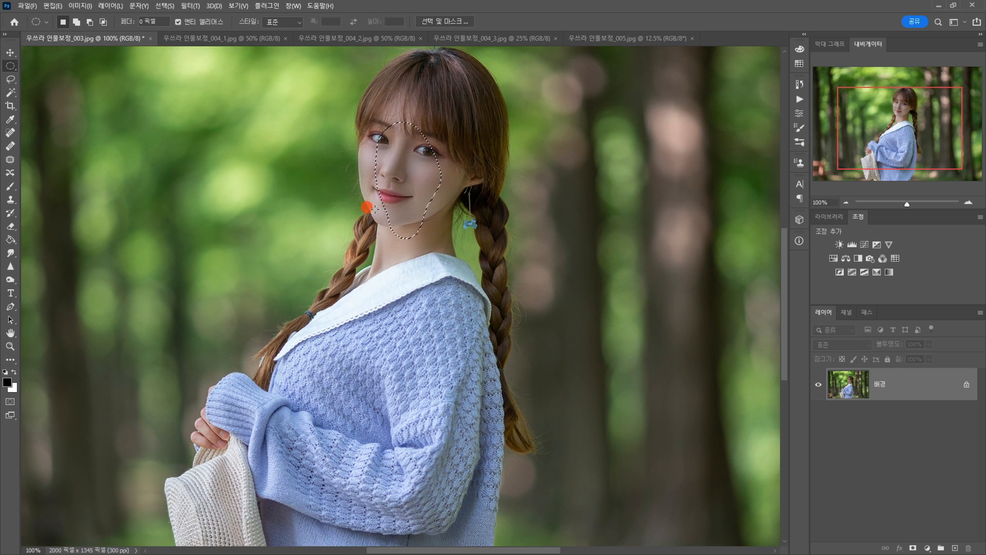
pyautogui.moveTo(402, 203); pyautogui.dragTo(395, 255)
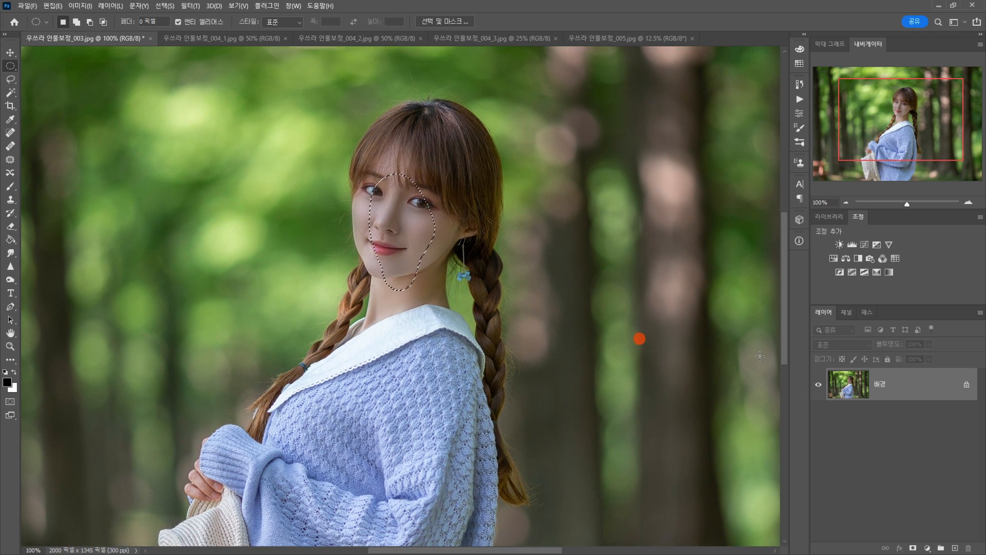
pyautogui.click(861, 246)
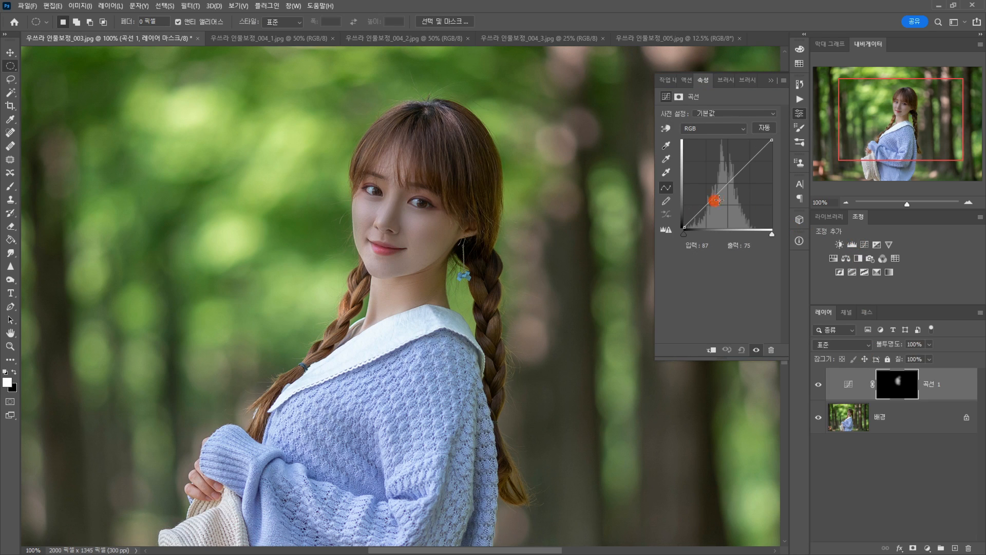
# Step: Brighten the face by raising the RGB curve in the highlights and to output 79 at input 50
pyautogui.moveTo(709, 203); pyautogui.dragTo(705, 202)
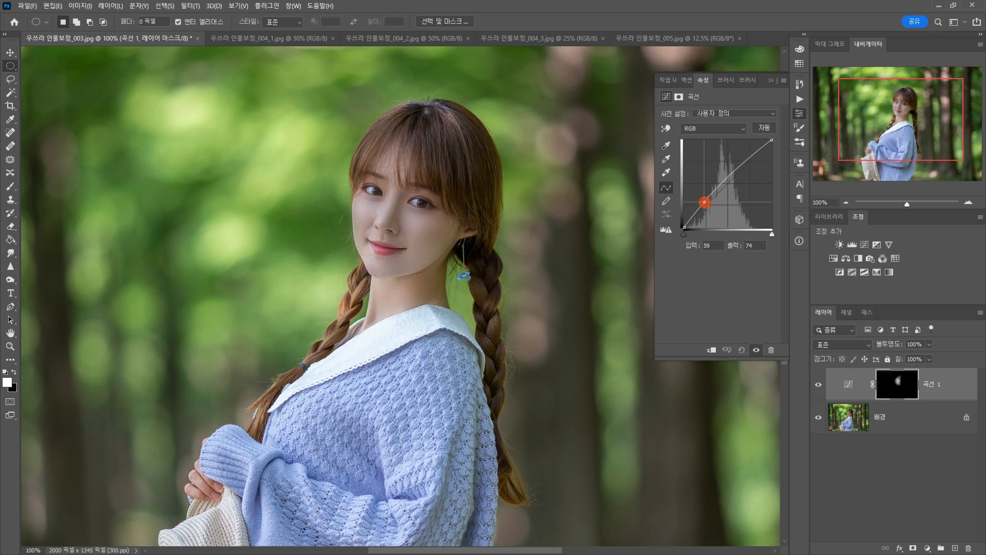
pyautogui.moveTo(746, 160); pyautogui.dragTo(745, 158)
pyautogui.click(708, 201)
pyautogui.moveTo(703, 202); pyautogui.dragTo(701, 200)
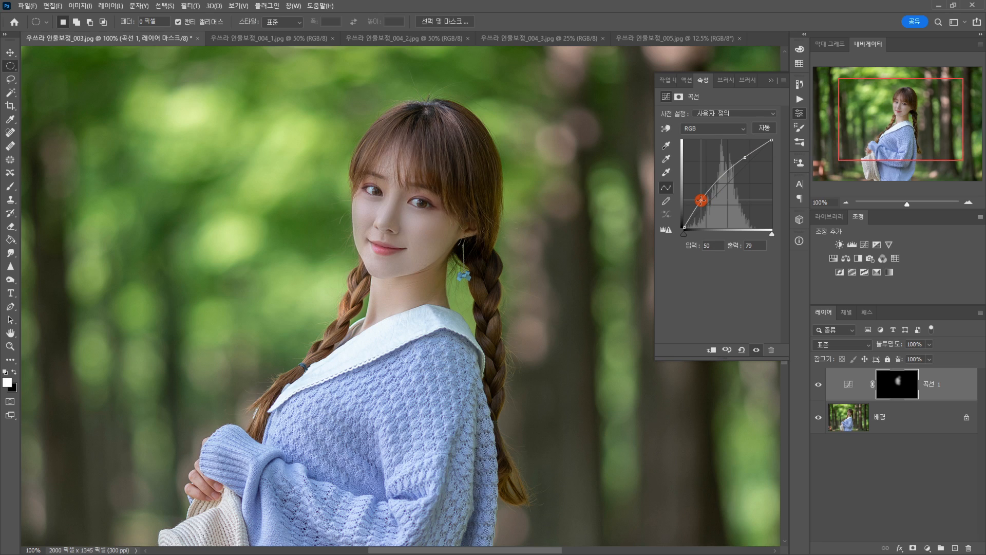
pyautogui.click(772, 82)
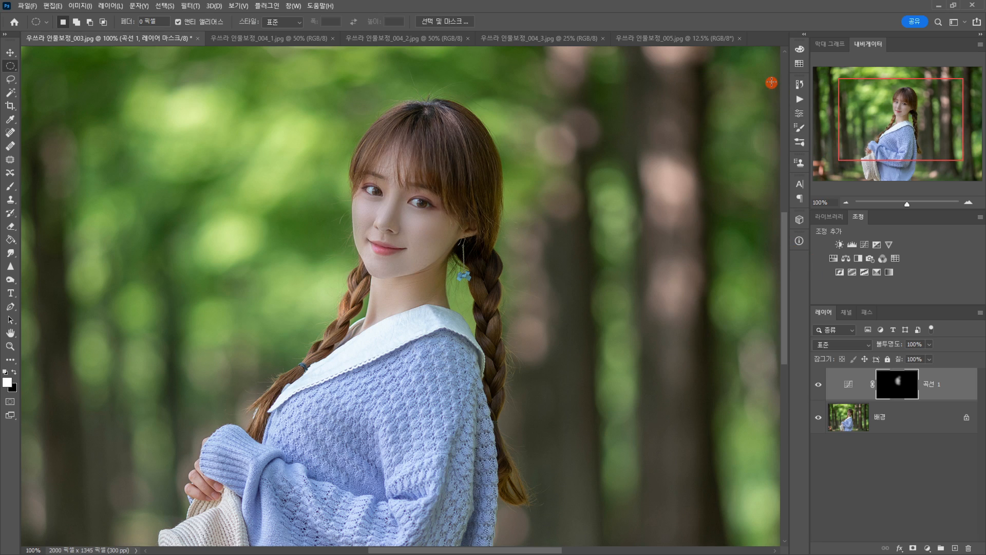
# Step: View the Curves layer's mask on its own and compare the face with the layer hidden and shown
pyautogui.keyDown('alt'); pyautogui.click(900, 391); pyautogui.keyUp('alt')
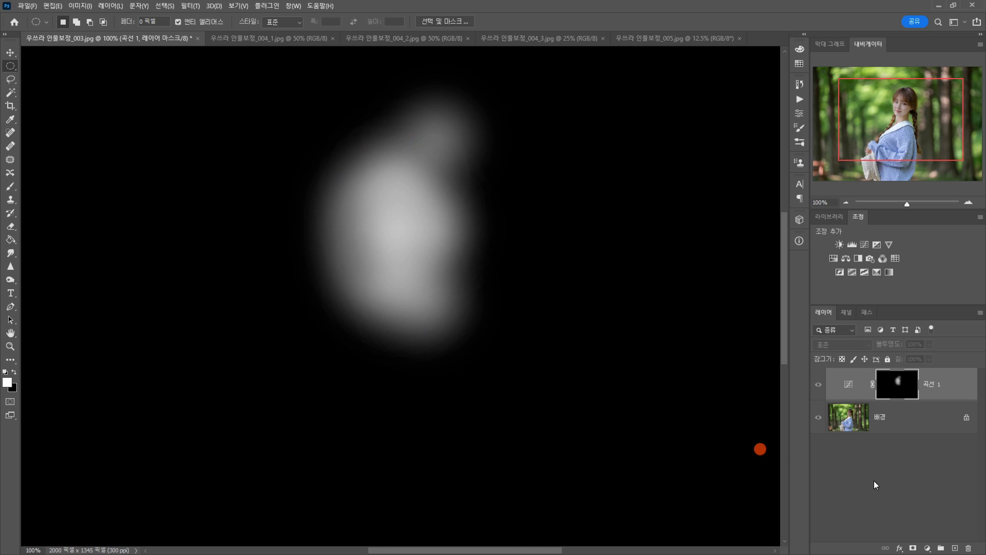
pyautogui.keyDown('alt'); pyautogui.click(893, 390); pyautogui.keyUp('alt')
pyautogui.click(820, 385)
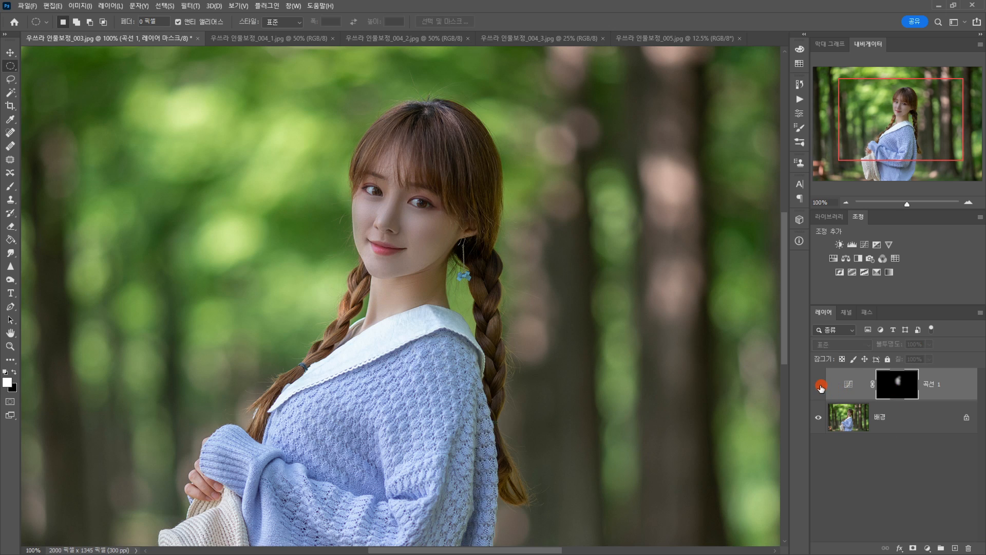
pyautogui.click(821, 386)
pyautogui.click(821, 386)
pyautogui.click(820, 385)
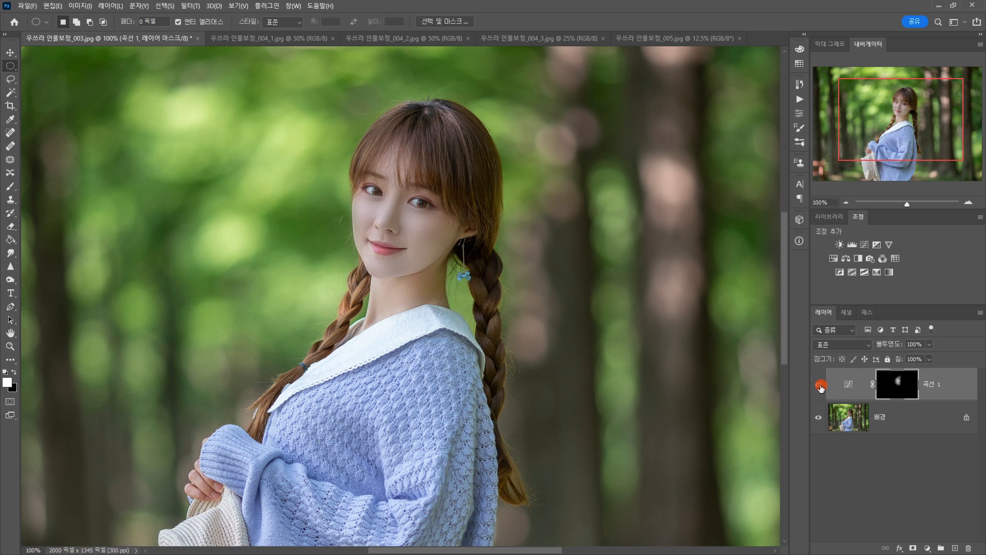
# Step: Lower the face Curves layer's opacity to 64% and compare the whole photo with the layer hidden and shown
pyautogui.hotkey('ctrl', '-')
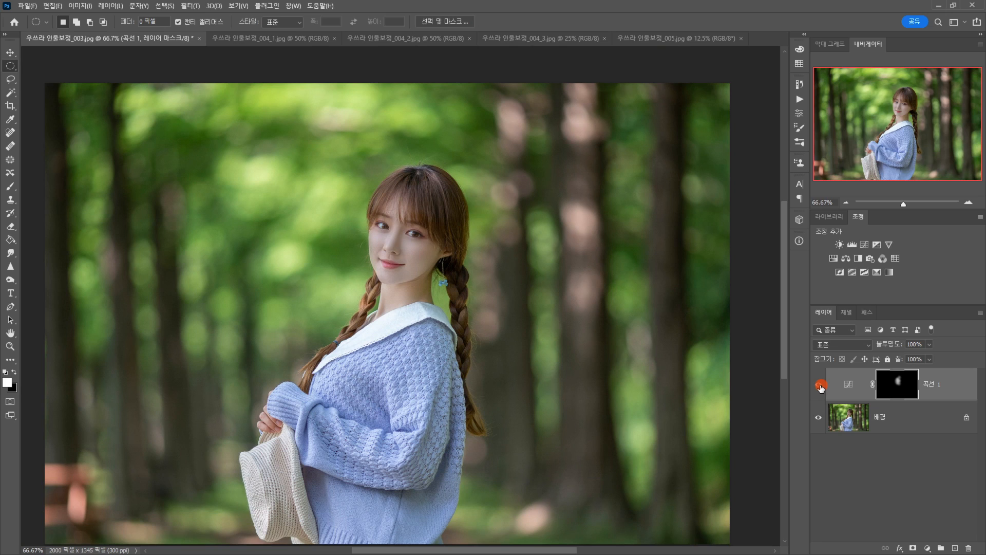
pyautogui.click(820, 386)
pyautogui.click(821, 385)
pyautogui.click(819, 384)
pyautogui.click(819, 384)
pyautogui.click(819, 384)
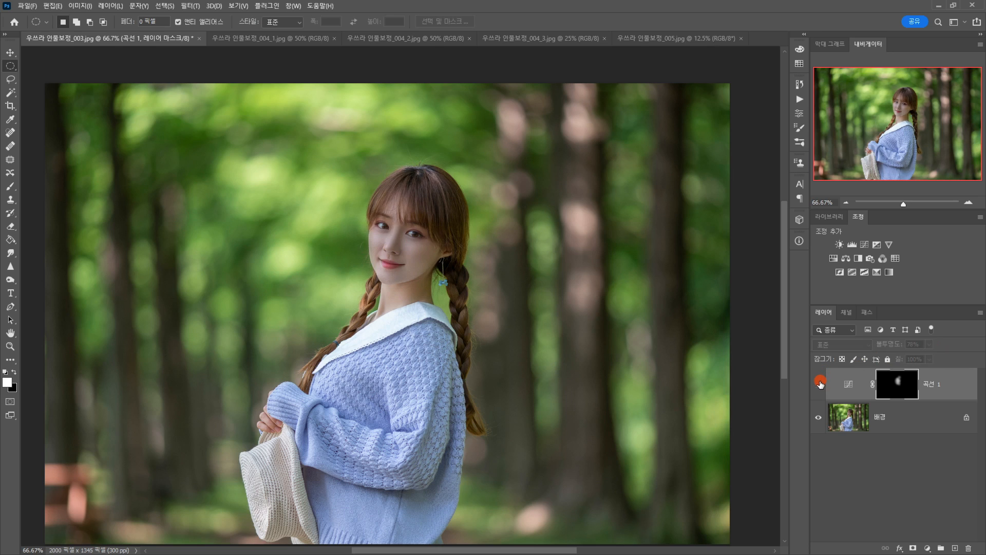
pyautogui.click(819, 384)
pyautogui.click(928, 344)
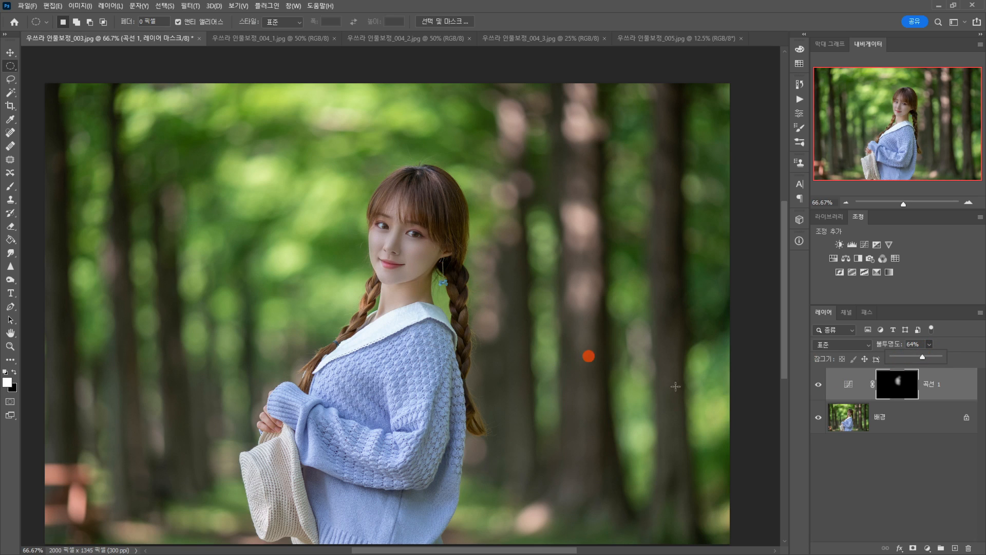
pyautogui.click(820, 385)
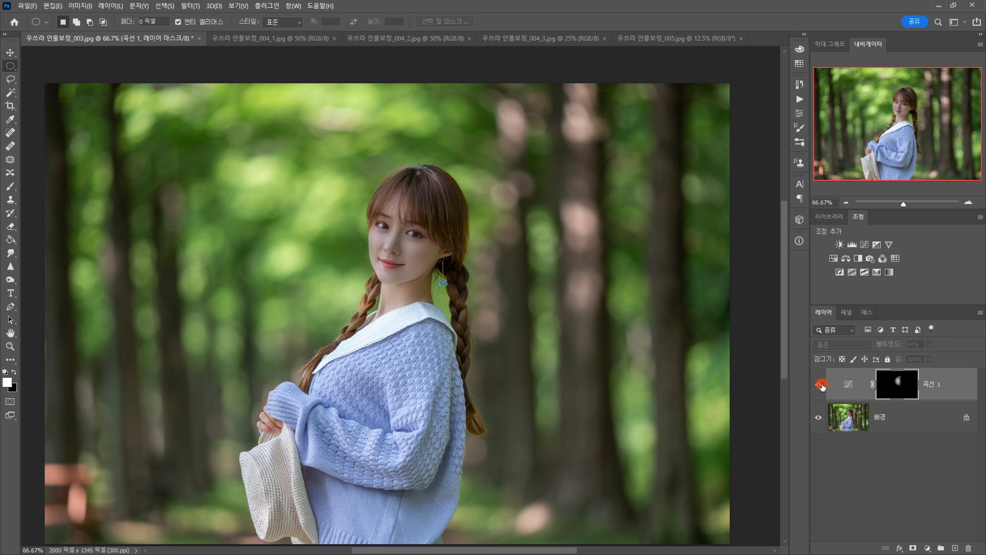
pyautogui.click(820, 385)
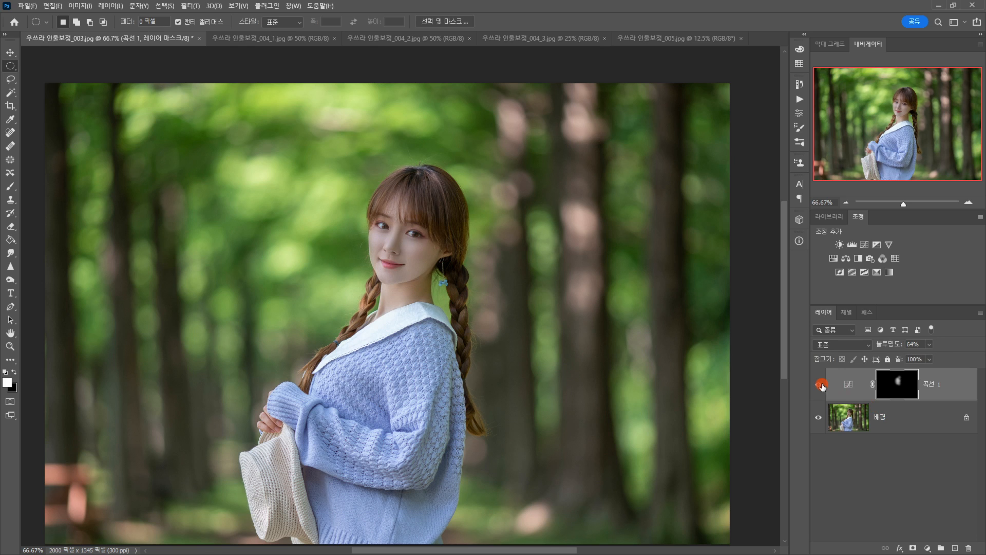
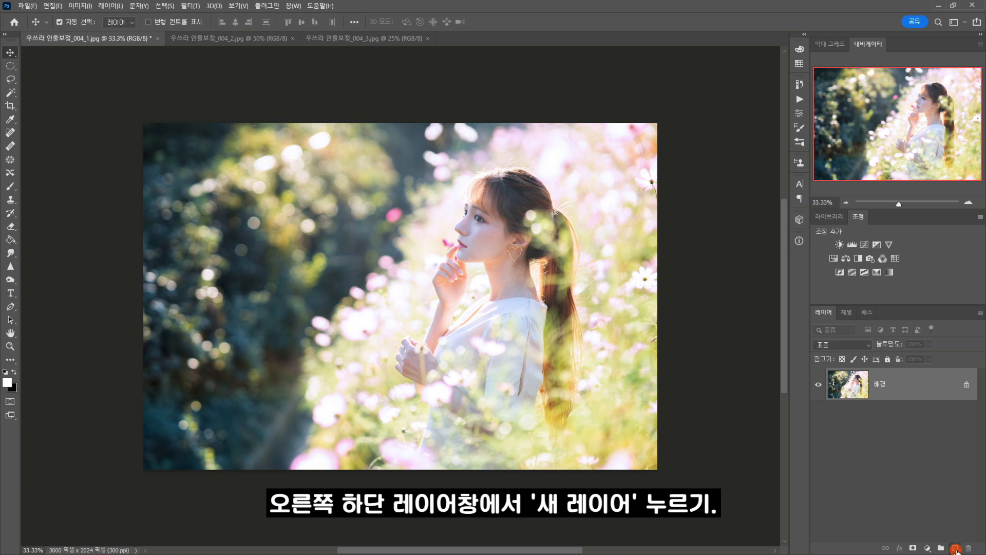
# Step: Delete the new blank layer from 우쓰라 인물보정_004_1.jpg
pyautogui.moveTo(947, 396); pyautogui.dragTo(968, 548)
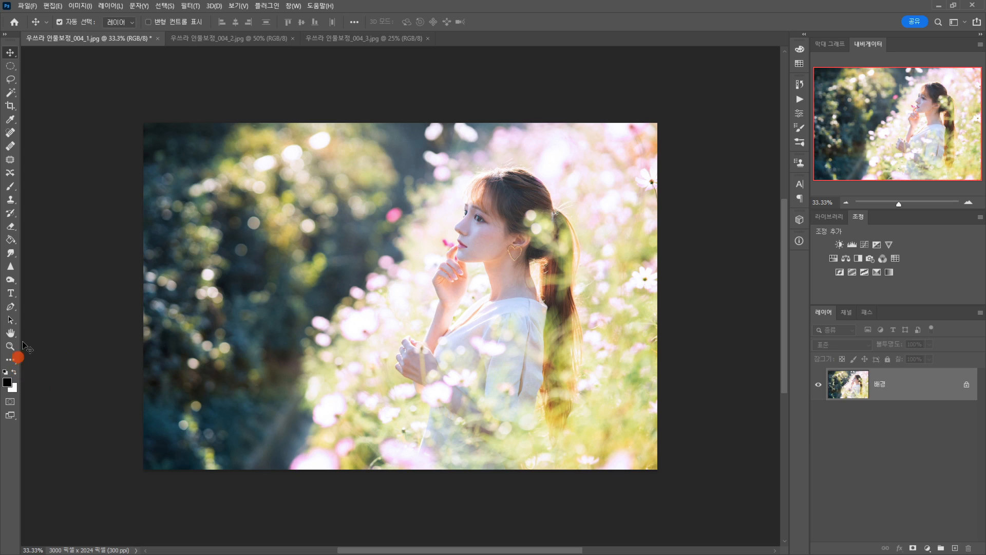
# Step: Paint a thick black stroke directly on the background photo with a 500 px brush at 100% hardness, and undo it
pyautogui.click(10, 186)
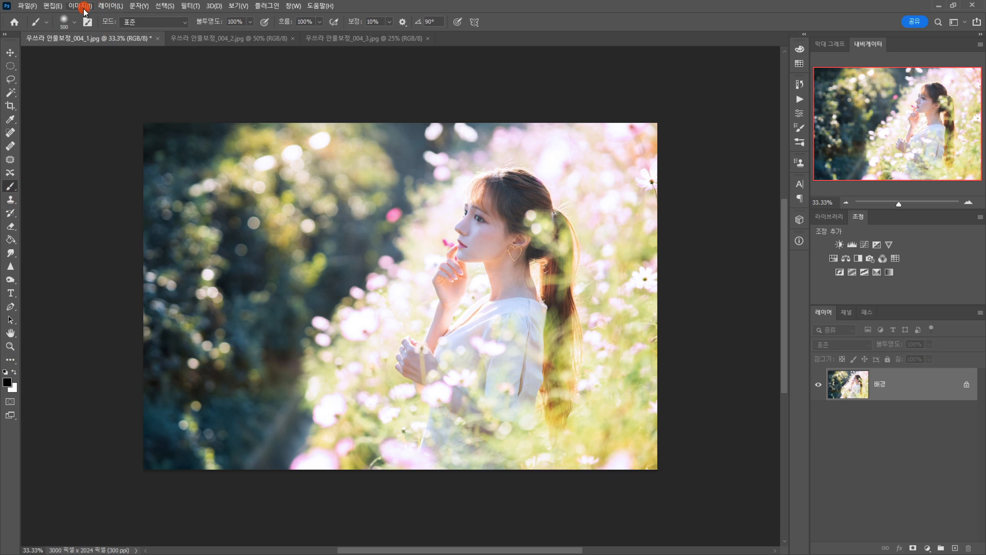
pyautogui.click(73, 21)
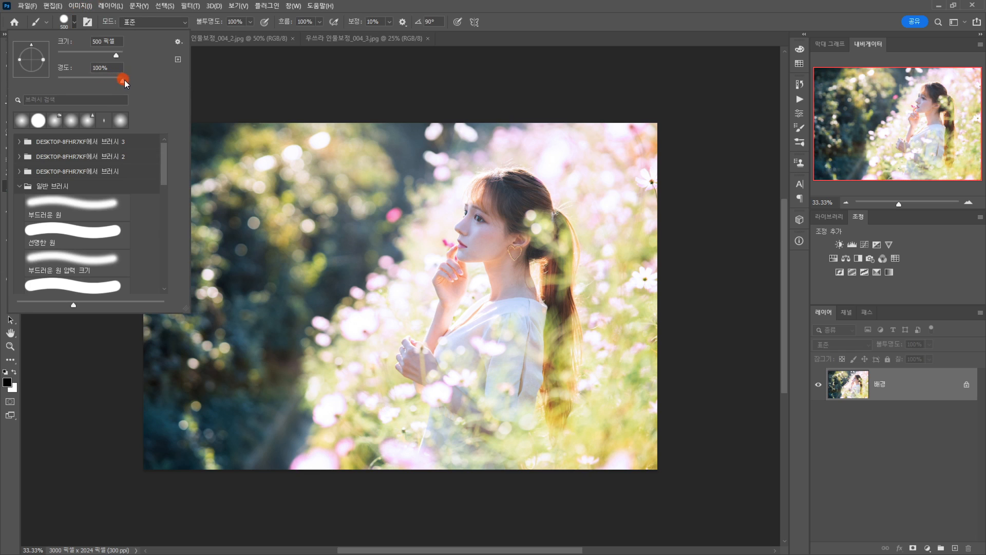
pyautogui.moveTo(354, 190); pyautogui.dragTo(474, 260)
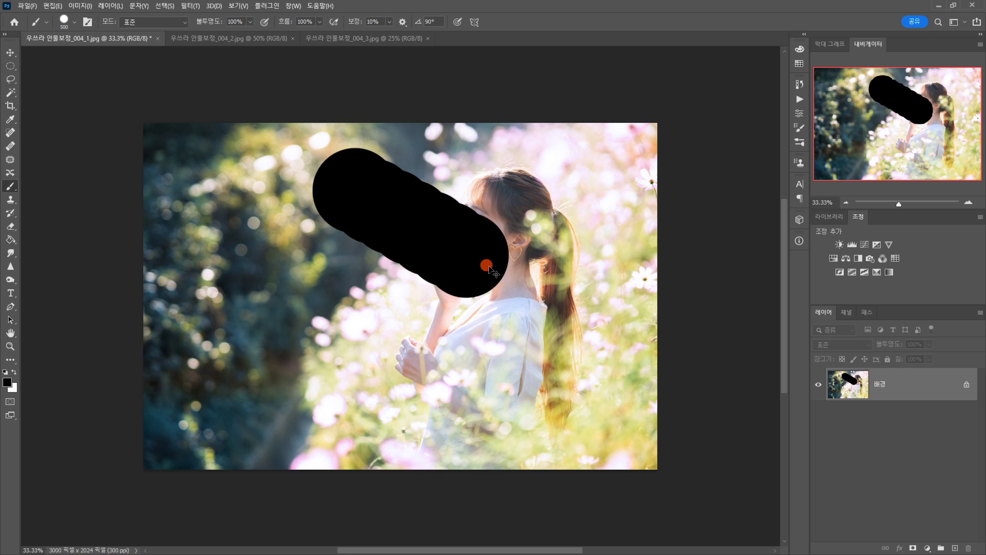
pyautogui.hotkey('ctrl', 'z')
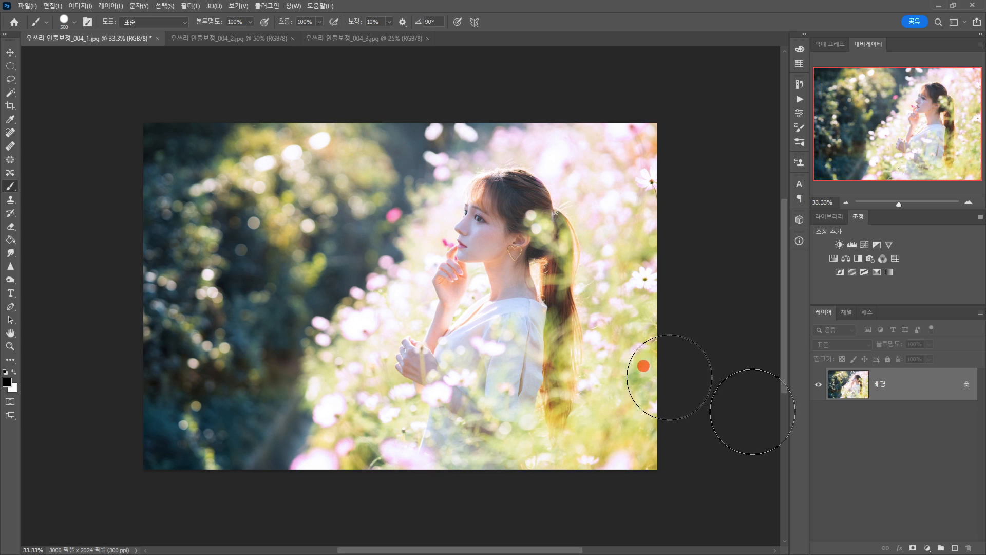
# Step: Paint a thick black stroke on a new layer and move the stroke slightly down and to the left
pyautogui.click(955, 547)
pyautogui.moveTo(346, 176); pyautogui.dragTo(481, 256)
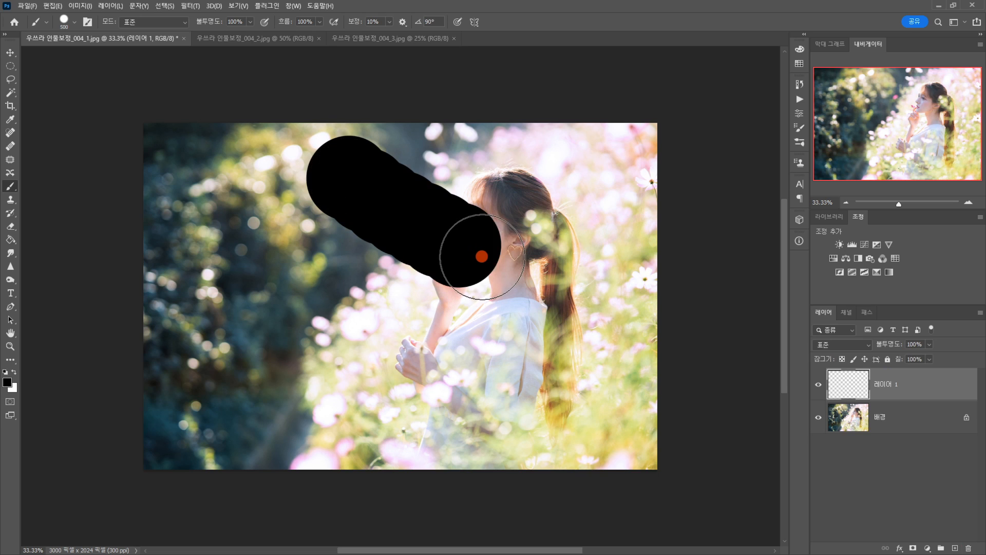
pyautogui.click(12, 52)
pyautogui.moveTo(415, 212)
pyautogui.mouseDown()
pyautogui.moveTo(352, 229)
pyautogui.moveTo(427, 330)
pyautogui.moveTo(380, 254)
pyautogui.moveTo(396, 237)
pyautogui.moveTo(407, 241)
pyautogui.mouseUp()
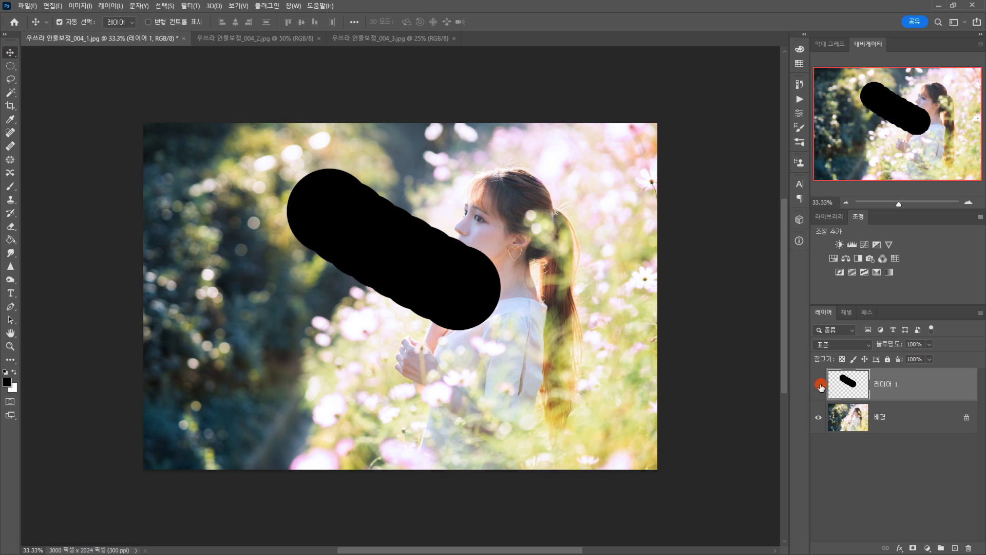
# Step: Compare the photo with the black stroke layer hidden and shown, and delete that layer
pyautogui.click(820, 385)
pyautogui.click(820, 385)
pyautogui.moveTo(911, 390)
pyautogui.mouseDown()
pyautogui.moveTo(947, 544)
pyautogui.moveTo(969, 549)
pyautogui.mouseUp()
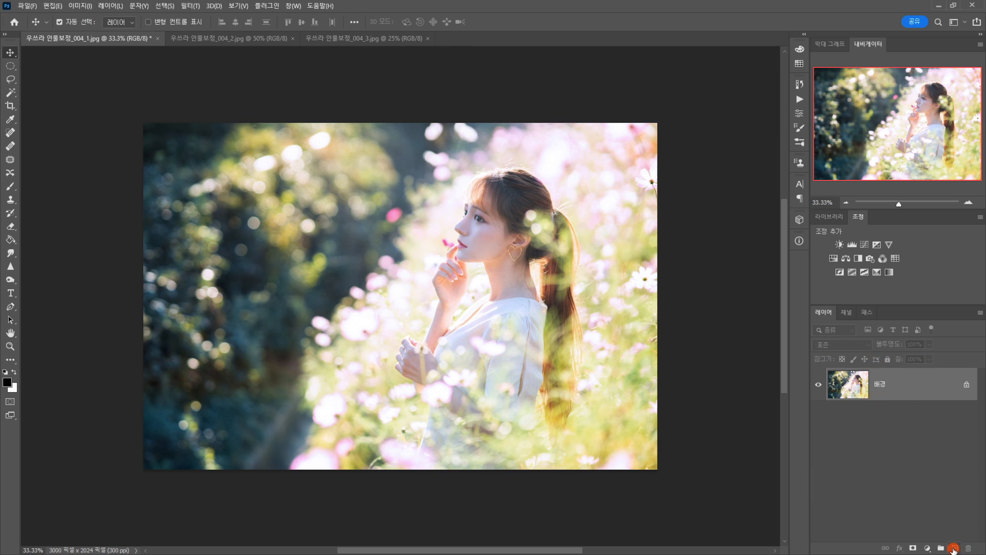
# Step: Dab a soft white spot over the face on a new layer, using a white 600 px brush with minimal hardness
pyautogui.click(954, 548)
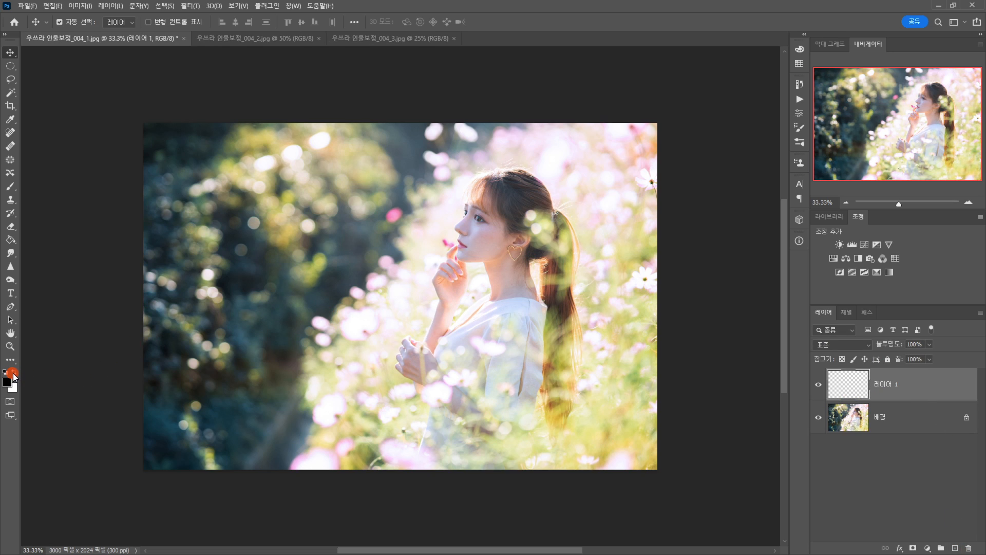
pyautogui.click(12, 374)
pyautogui.click(10, 186)
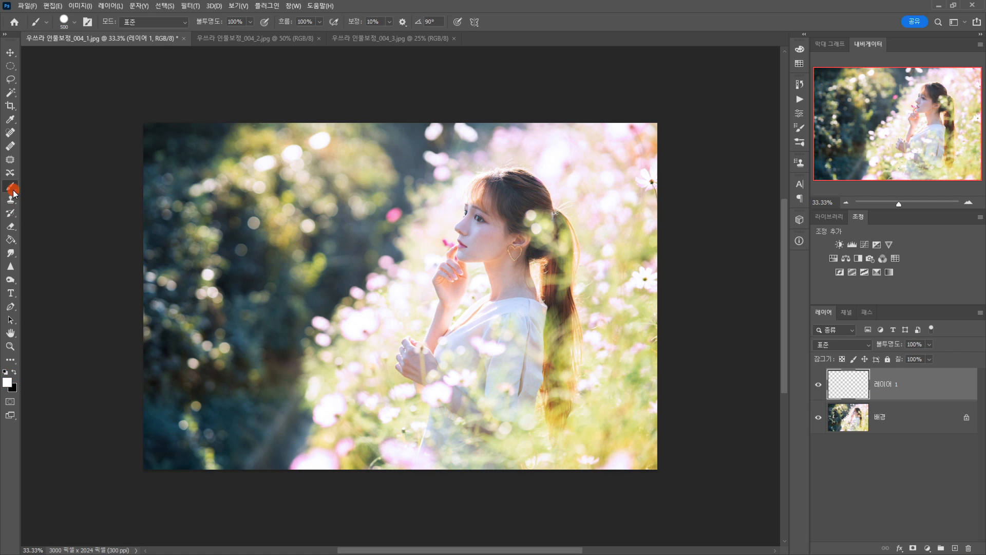
pyautogui.click(75, 21)
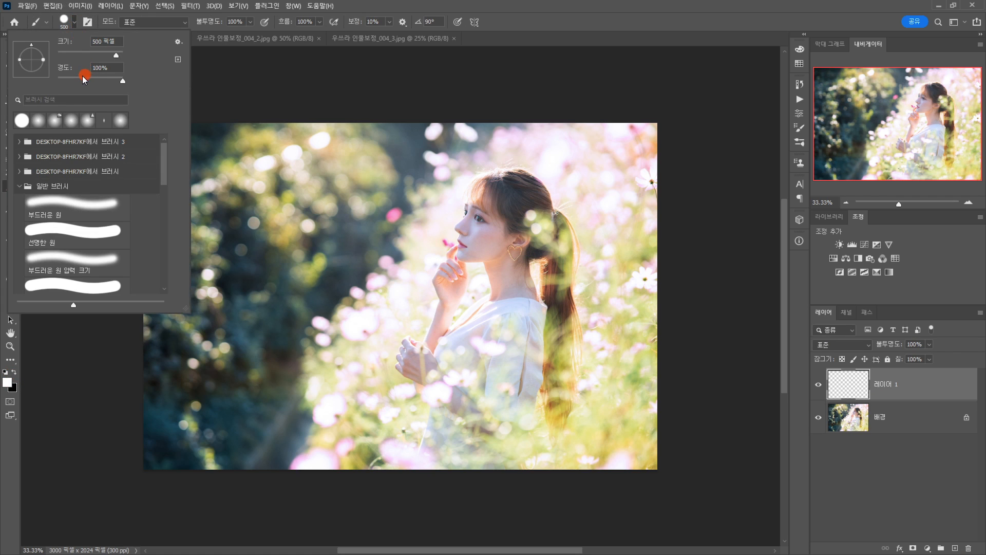
pyautogui.moveTo(52, 81); pyautogui.dragTo(47, 82)
pyautogui.click(489, 13)
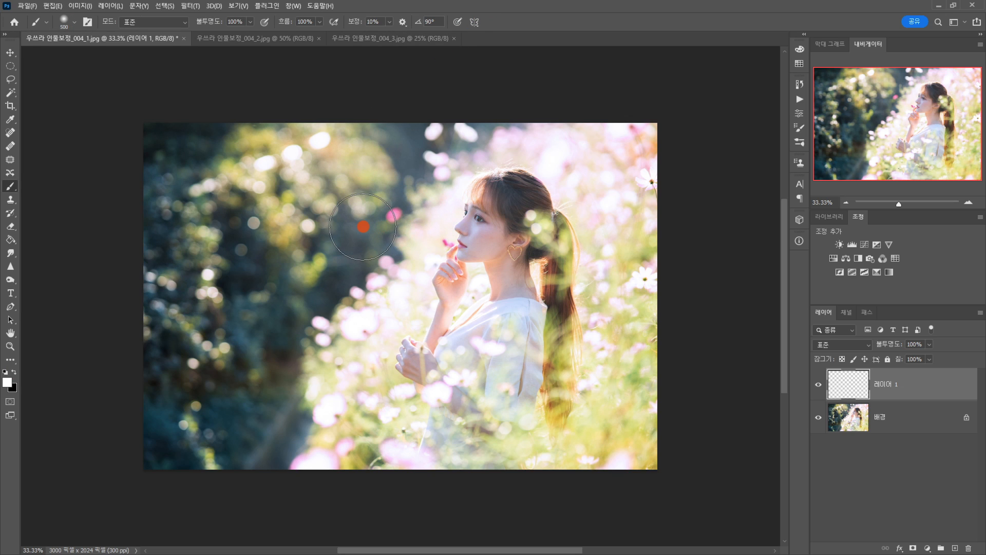
pyautogui.press(']')
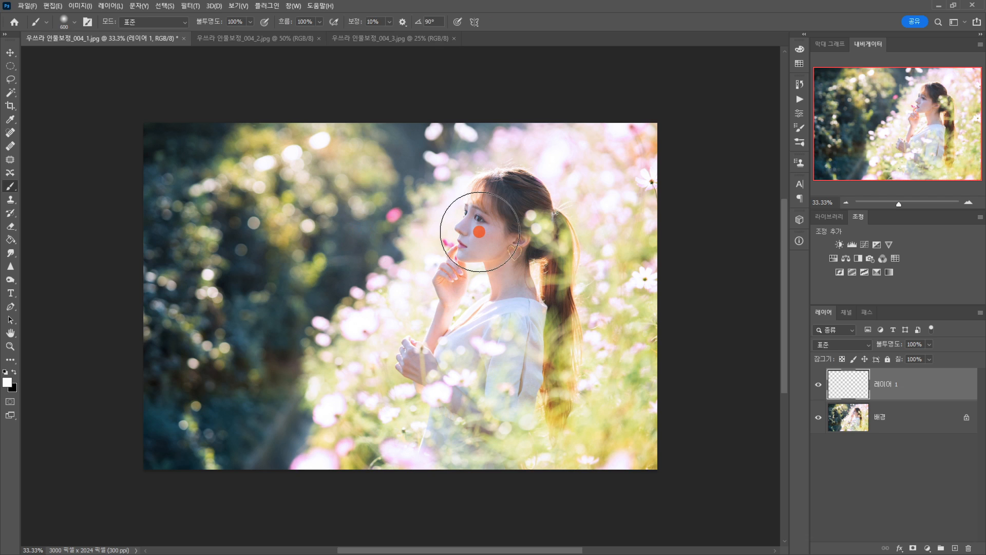
pyautogui.click(475, 226)
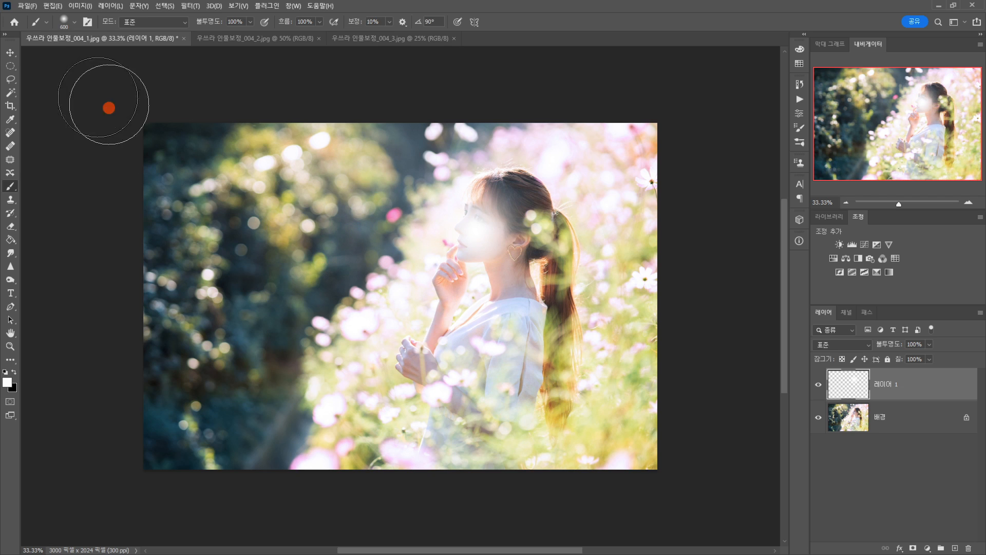
# Step: Move the white spot off the face into the dark background, then enlarge it with Free Transform and place it at the photo's upper edge
pyautogui.click(11, 53)
pyautogui.moveTo(460, 232); pyautogui.dragTo(380, 219)
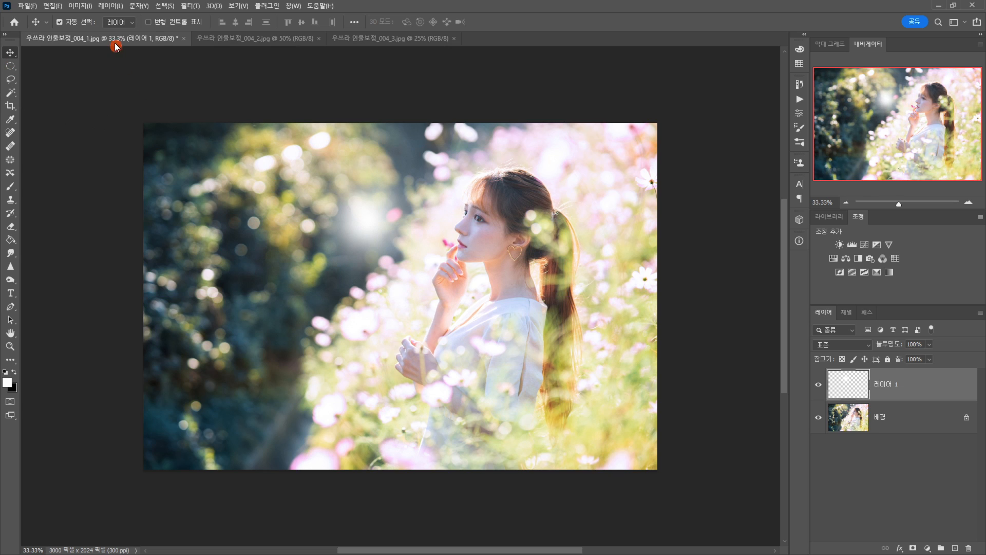
pyautogui.click(57, 6)
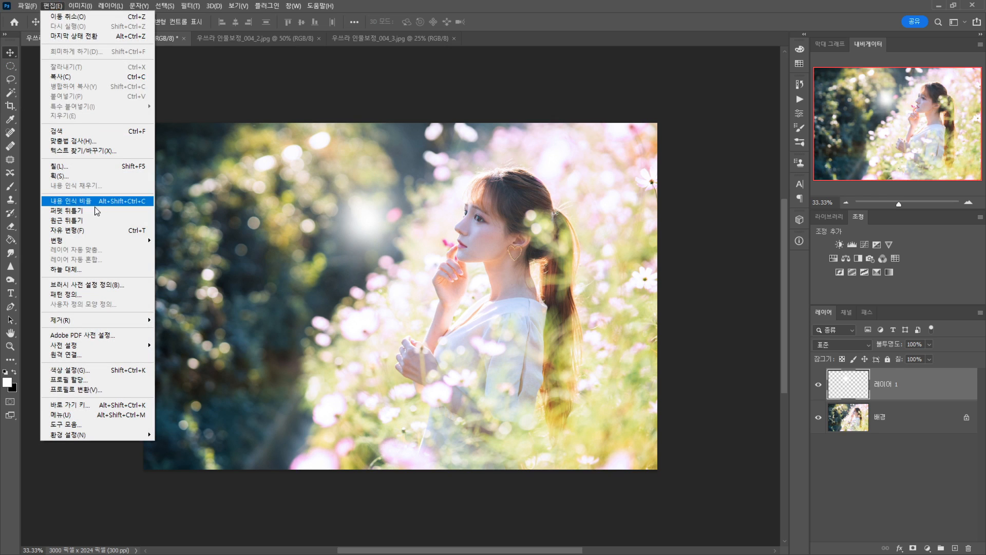
pyautogui.click(103, 230)
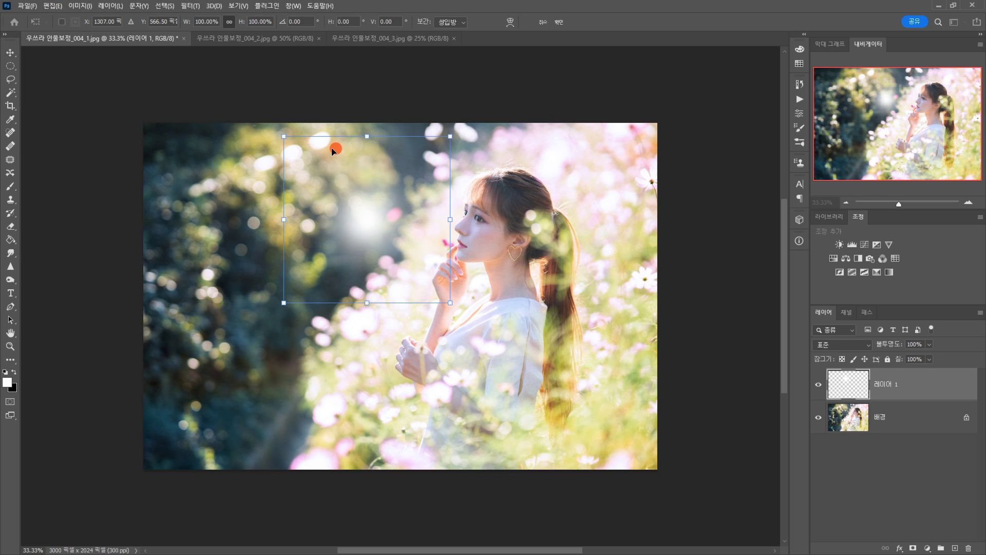
pyautogui.moveTo(287, 305); pyautogui.dragTo(82, 532)
pyautogui.moveTo(317, 315); pyautogui.dragTo(426, 191)
pyautogui.moveTo(180, 396); pyautogui.dragTo(67, 509)
pyautogui.moveTo(320, 261); pyautogui.dragTo(358, 140)
pyautogui.press('Return')
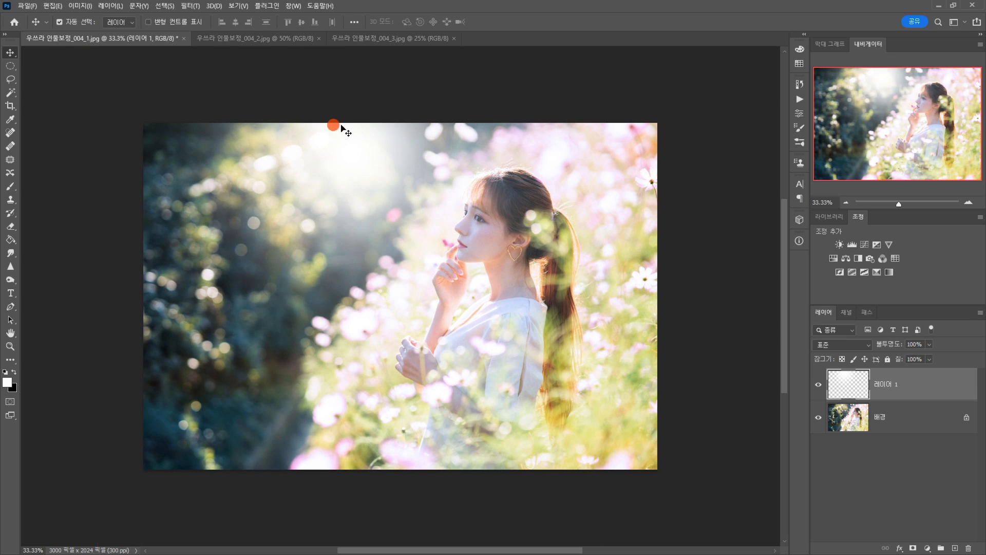
# Step: Lower the light layer's opacity to 51% and compare the photo with the layer hidden and shown
pyautogui.moveTo(354, 159); pyautogui.dragTo(354, 158)
pyautogui.moveTo(913, 357); pyautogui.dragTo(907, 357)
pyautogui.click(820, 385)
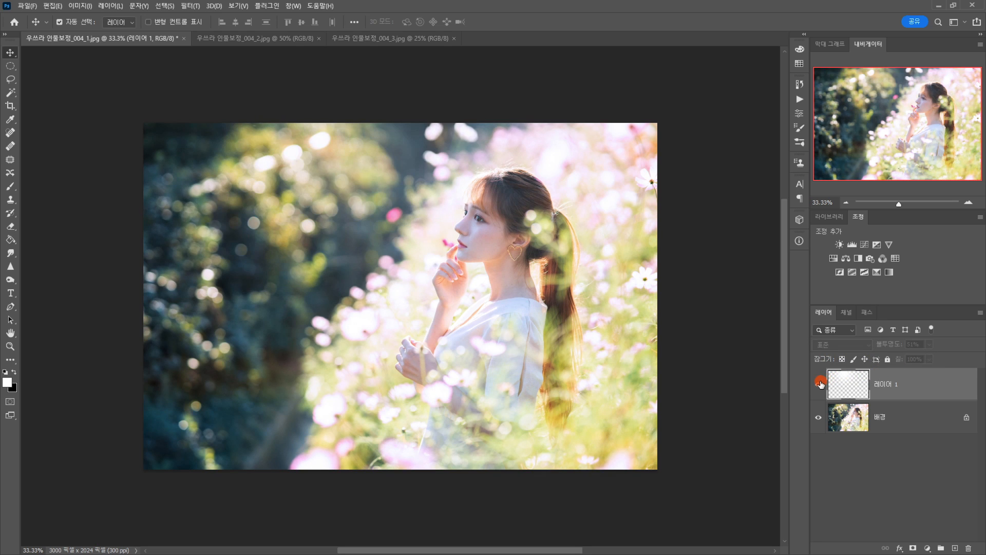
pyautogui.click(819, 384)
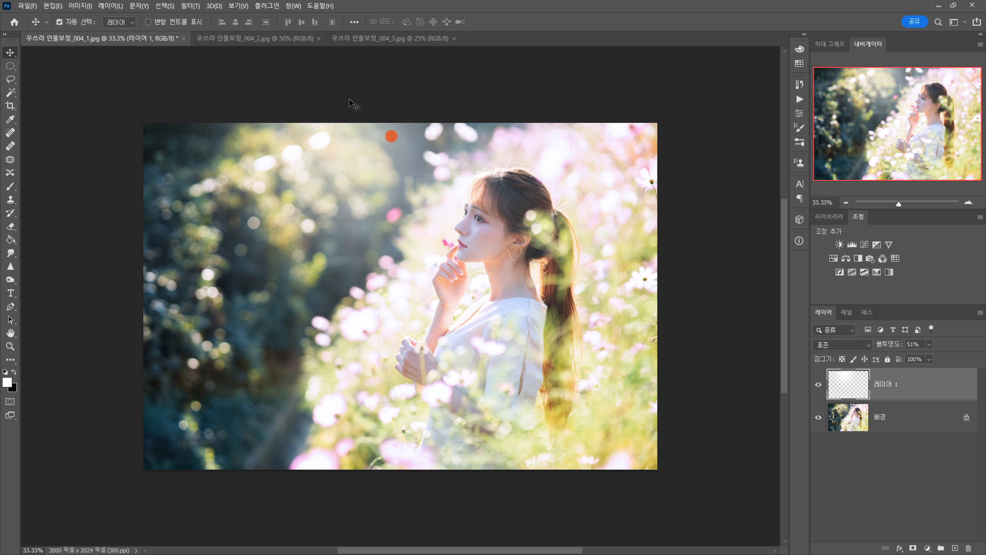
# Step: In 우쓰라 인물보정_004_2.jpg, dab a soft white 600 px spot on a new layer in the background left of the woman
pyautogui.click(275, 39)
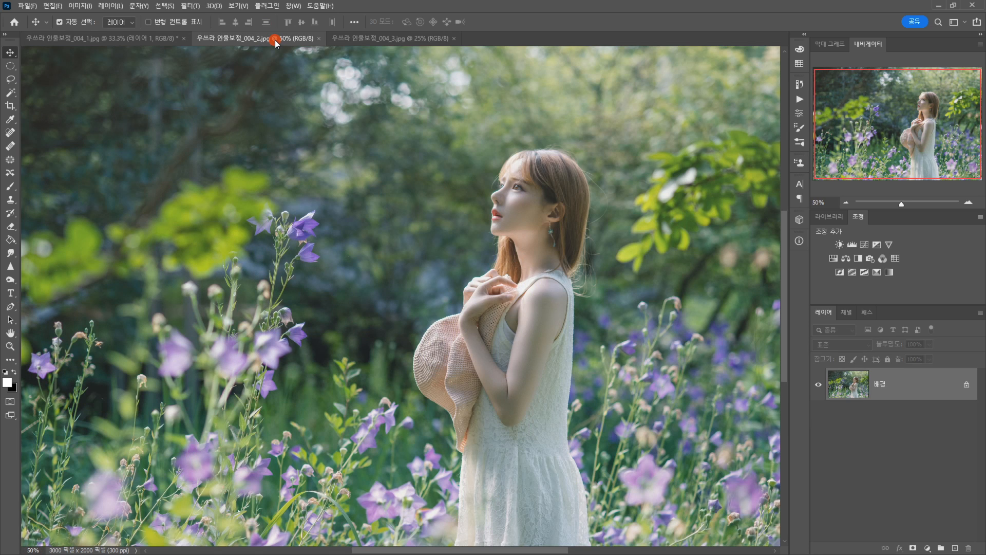
pyautogui.hotkey('ctrl', '-')
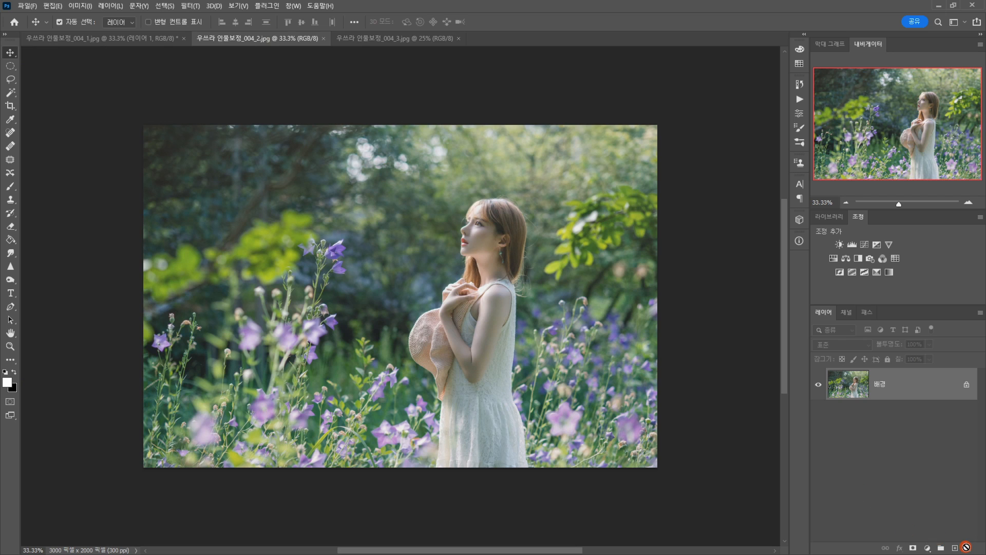
pyautogui.click(956, 549)
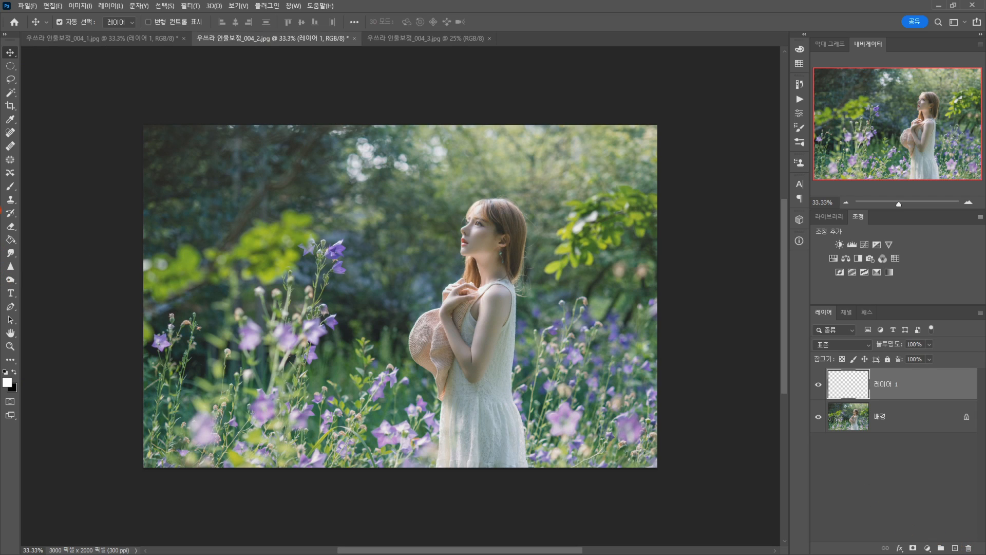
pyautogui.click(9, 186)
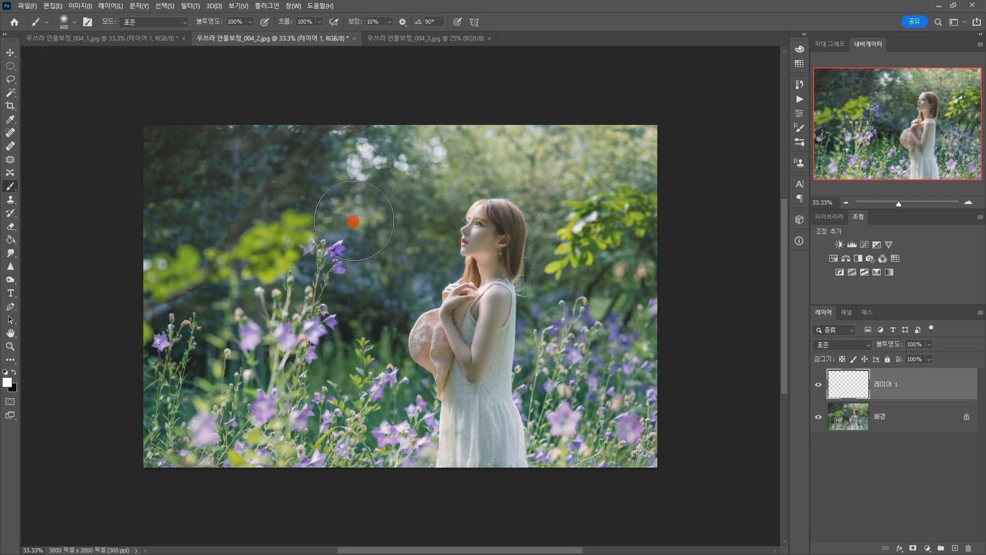
pyautogui.click(355, 214)
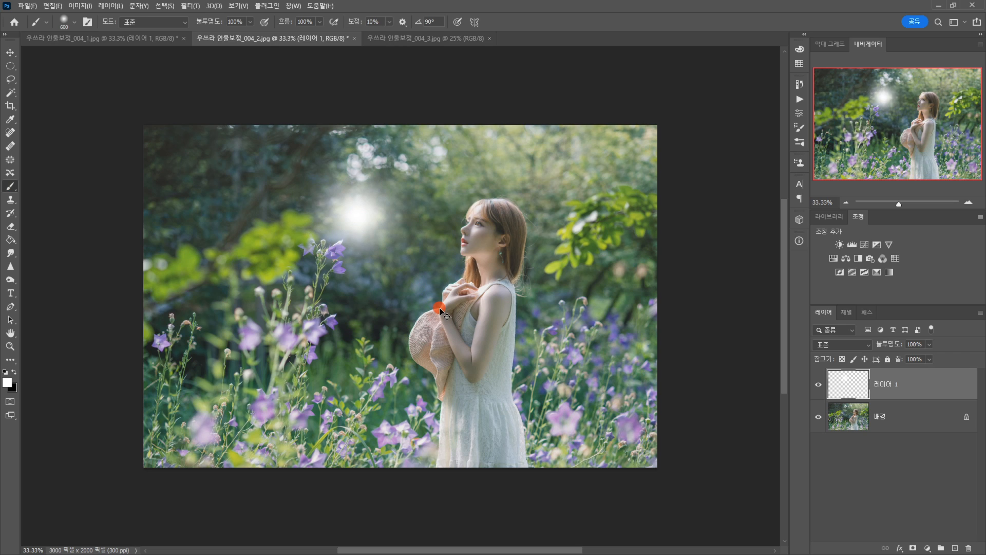
# Step: Enlarge the white spot to about 256% with Free Transform and place it near the photo's upper edge
pyautogui.hotkey('ctrl', 't')
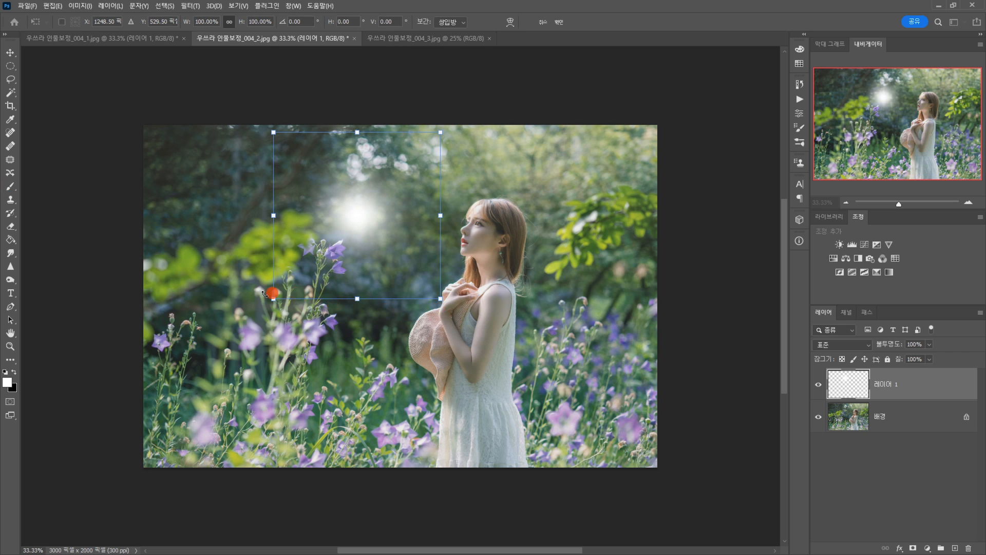
pyautogui.moveTo(270, 299); pyautogui.dragTo(11, 542)
pyautogui.moveTo(242, 332); pyautogui.dragTo(370, 158)
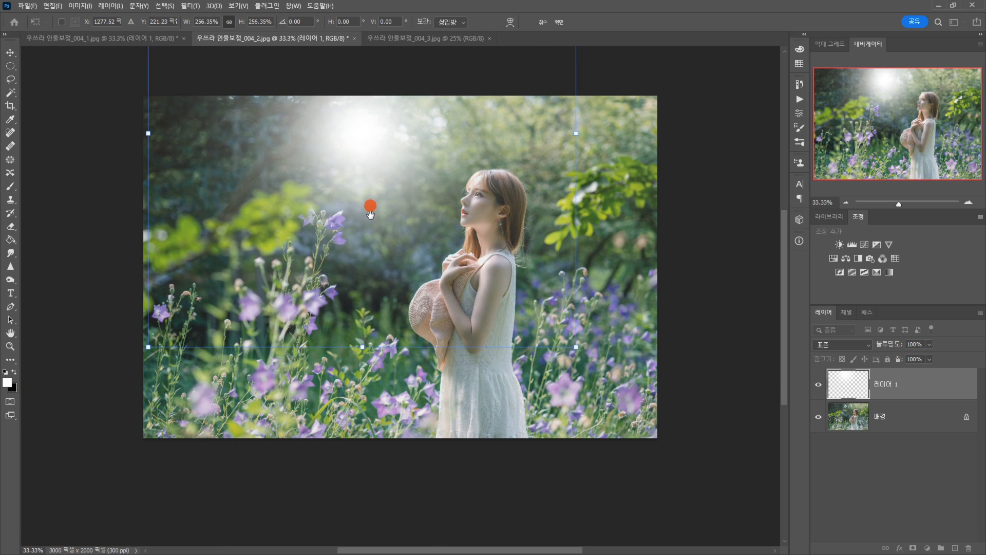
pyautogui.moveTo(371, 212); pyautogui.dragTo(368, 304)
pyautogui.press('Return')
pyautogui.press('b')
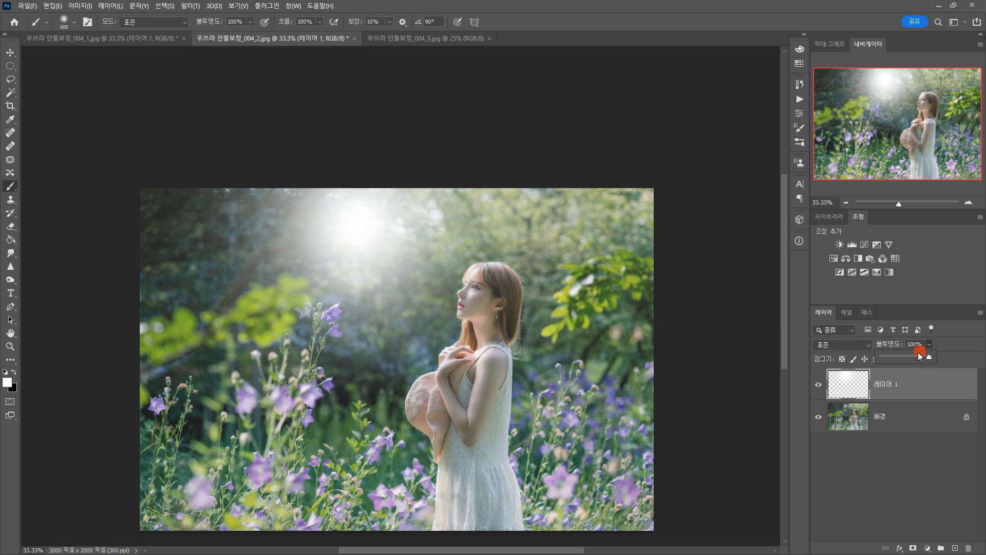
# Step: Lower the light layer's opacity to 59% and compare the garden photo with the layer hidden and shown
pyautogui.moveTo(911, 356); pyautogui.dragTo(909, 356)
pyautogui.click(820, 384)
pyautogui.click(820, 385)
pyautogui.click(821, 385)
pyautogui.click(821, 385)
pyautogui.click(820, 384)
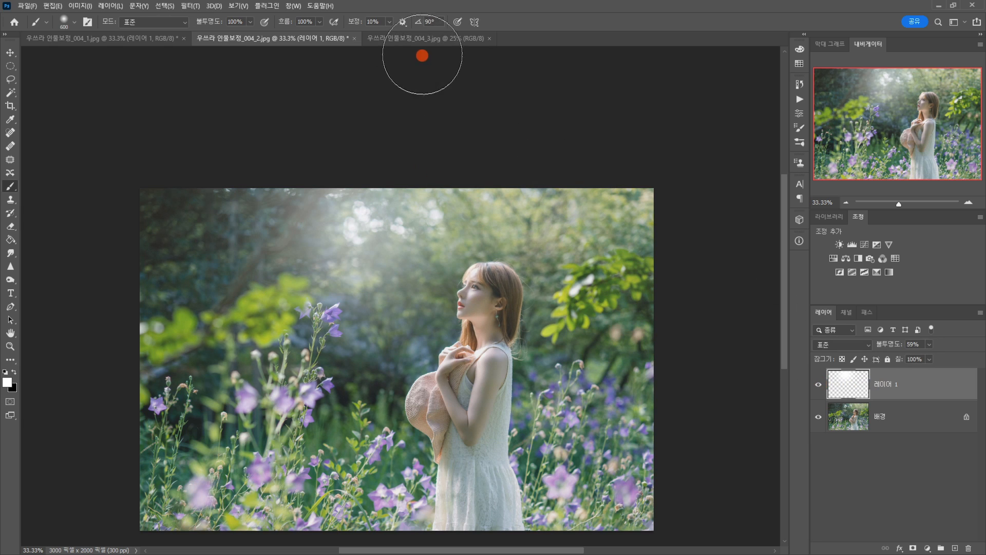
pyautogui.click(11, 66)
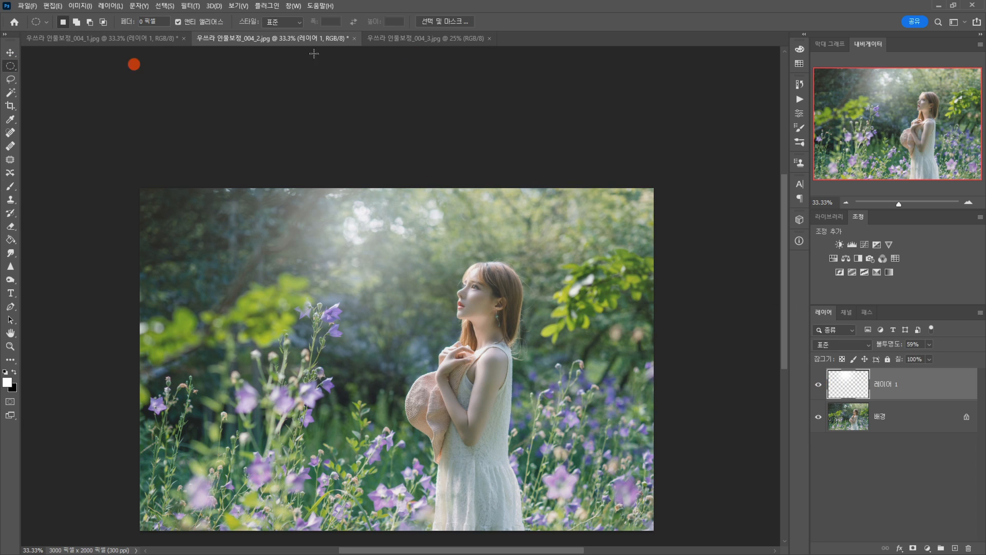
# Step: In 우쓰라 인물보정_004_3.jpg, dab a soft white 1100 px spot on a new layer in the background left of the woman
pyautogui.click(387, 39)
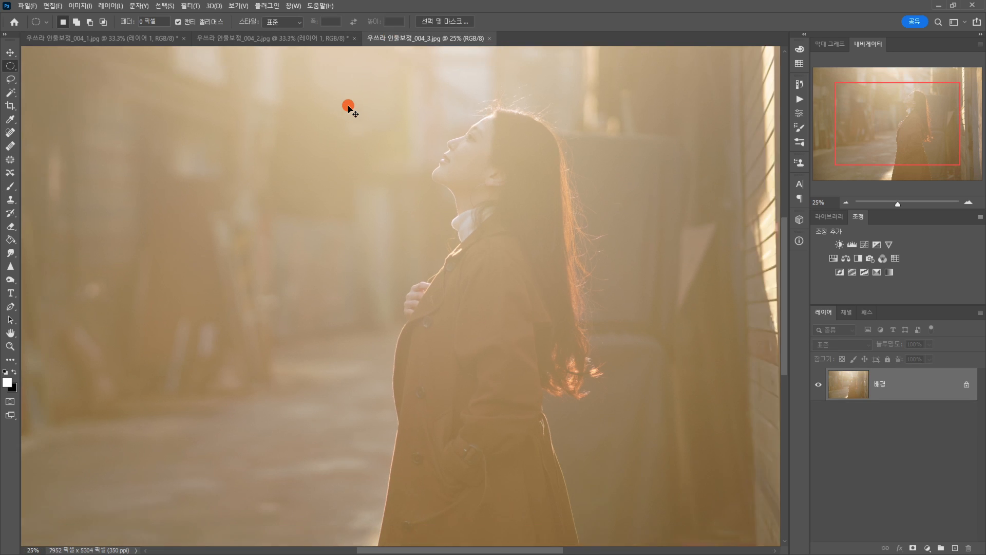
pyautogui.hotkey('ctrl', '-')
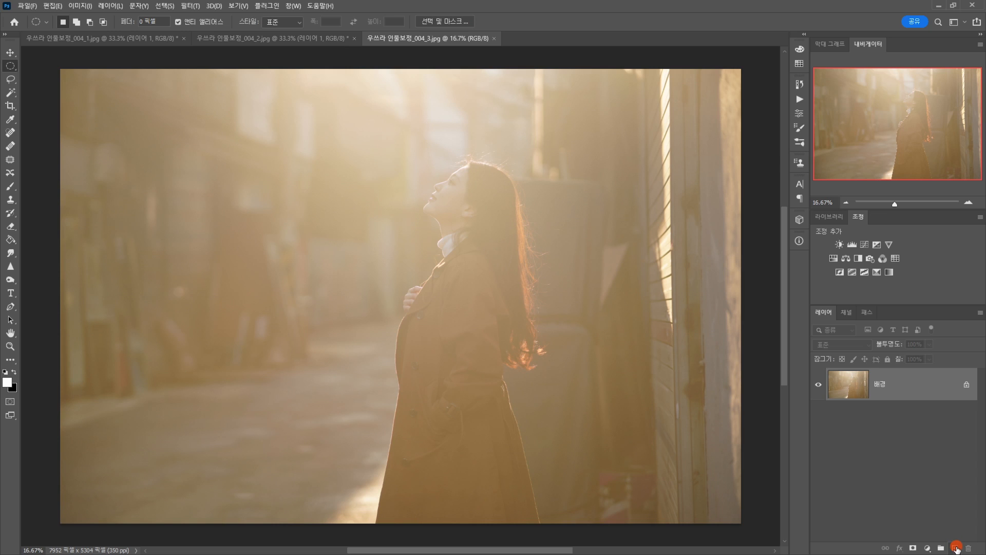
pyautogui.click(957, 549)
pyautogui.click(15, 189)
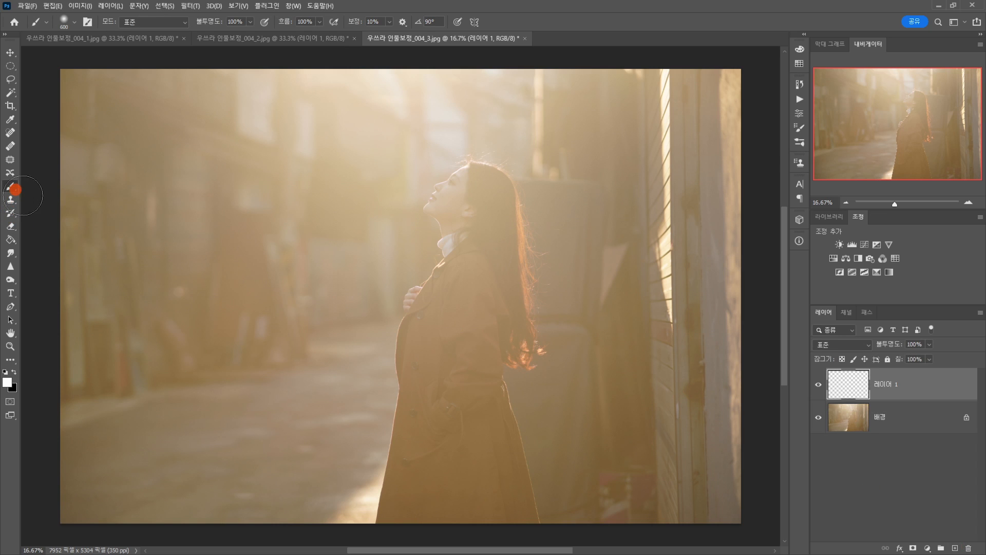
pyautogui.press(']')
pyautogui.press(']')
pyautogui.press(']')
pyautogui.press(']')
pyautogui.press(']')
pyautogui.click(281, 193)
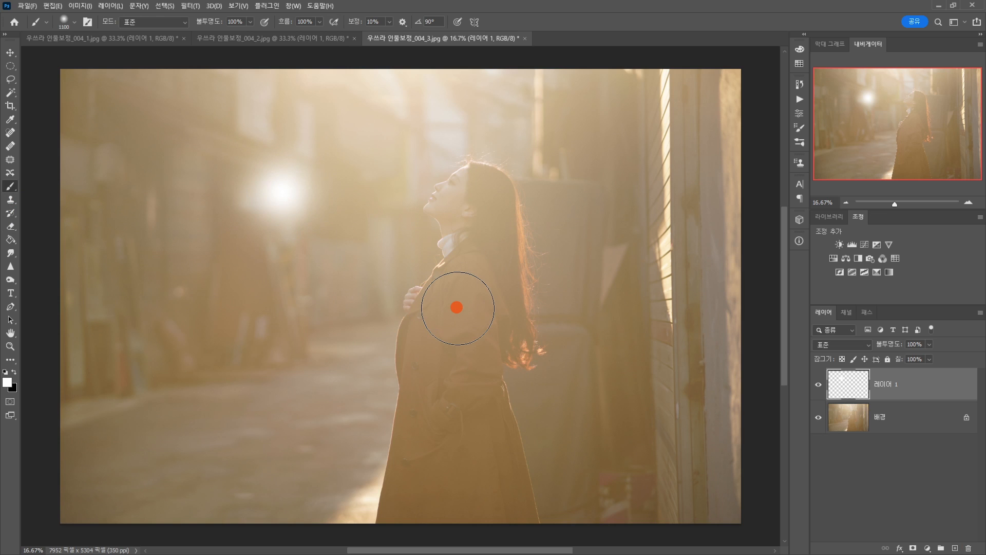
# Step: Enlarge the white spot with Free Transform, stretched wider than tall, and place it near the alley photo's upper edge, left of the woman
pyautogui.hotkey('ctrl', 't')
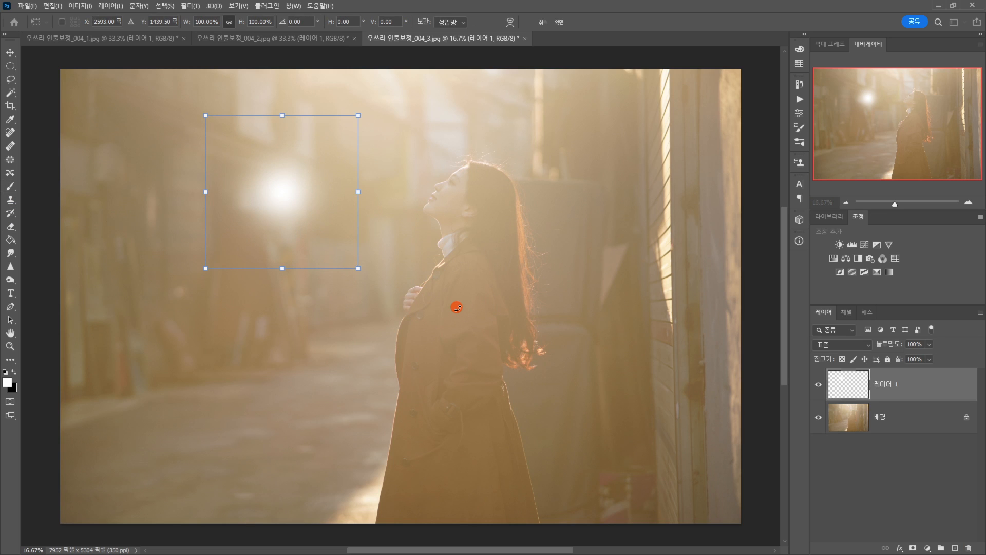
pyautogui.moveTo(362, 269); pyautogui.dragTo(587, 344)
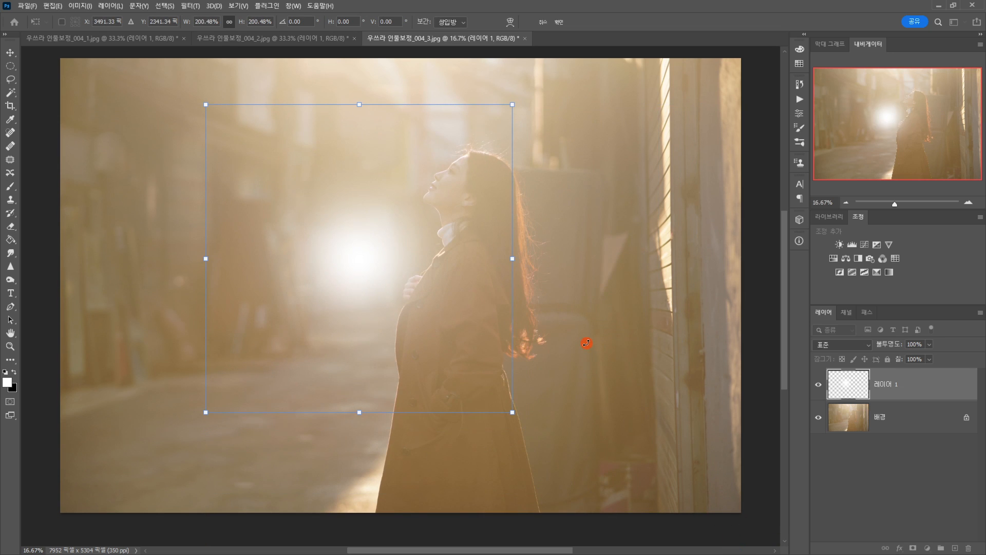
pyautogui.moveTo(515, 258); pyautogui.dragTo(683, 260)
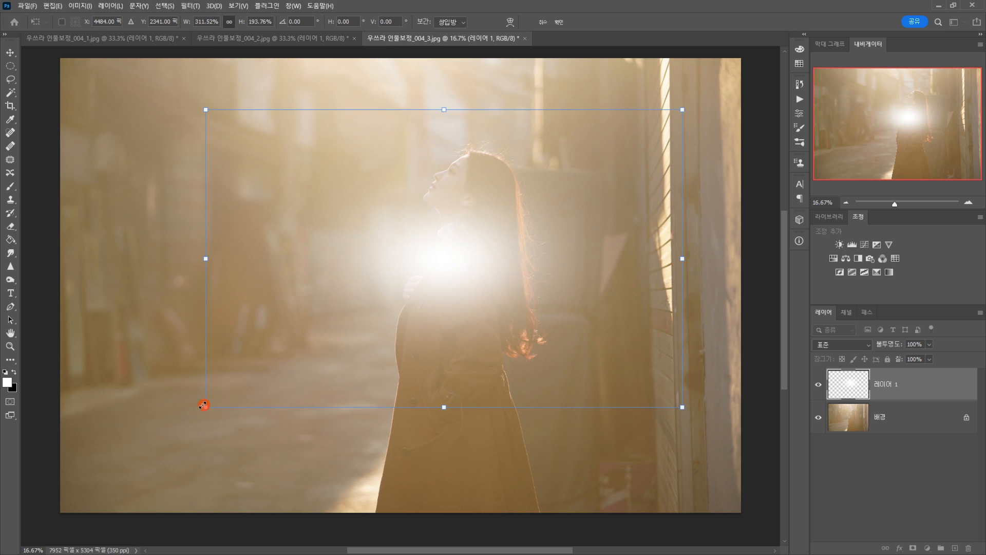
pyautogui.moveTo(205, 408); pyautogui.dragTo(102, 473)
pyautogui.moveTo(393, 272); pyautogui.dragTo(335, 90)
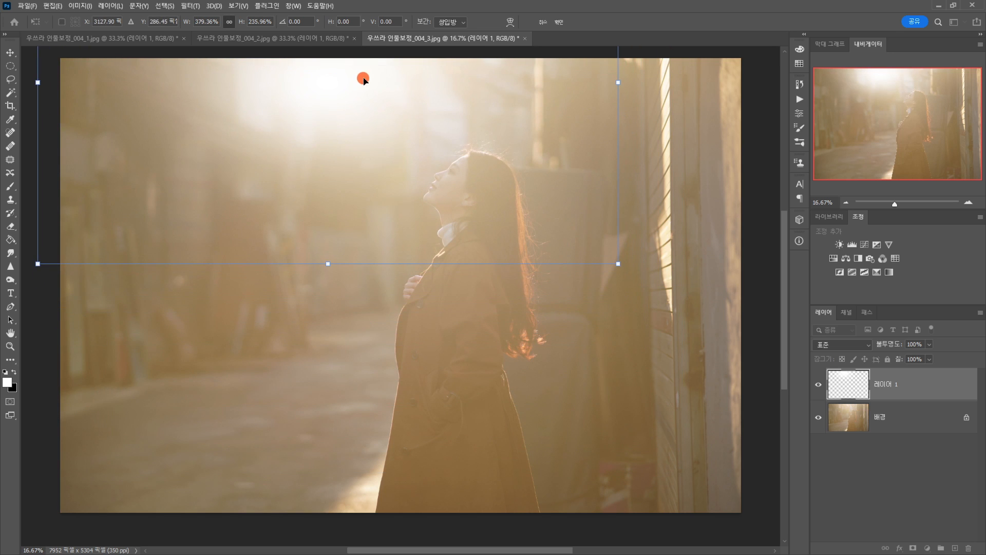
pyautogui.hotkey('ctrl', '-')
pyautogui.moveTo(127, 275); pyautogui.dragTo(15, 355)
pyautogui.moveTo(282, 211); pyautogui.dragTo(318, 167)
pyautogui.press('Return')
pyautogui.press('b')
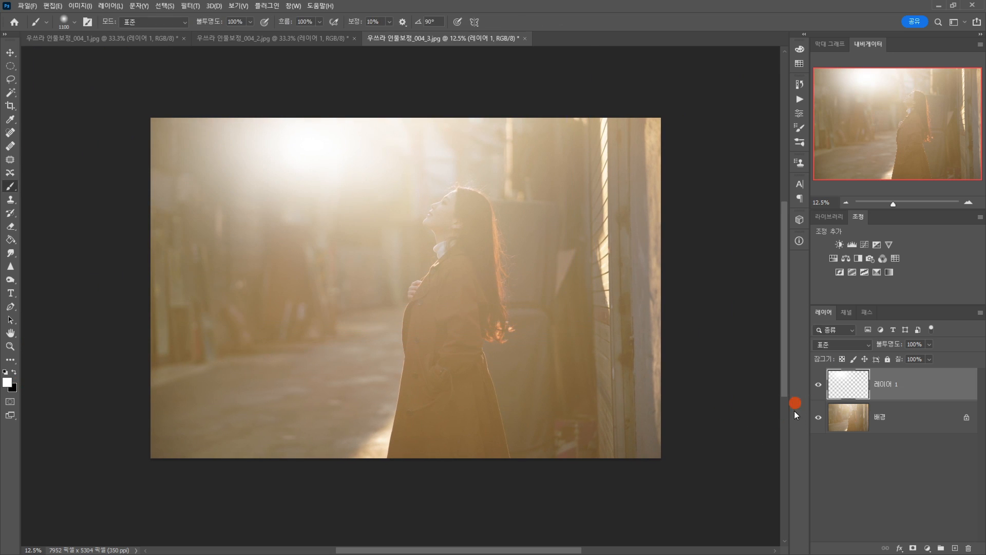
# Step: Lower the light layer's opacity to soften the glow and compare the alley photo with the layer hidden and shown
pyautogui.click(819, 389)
pyautogui.click(819, 390)
pyautogui.click(914, 355)
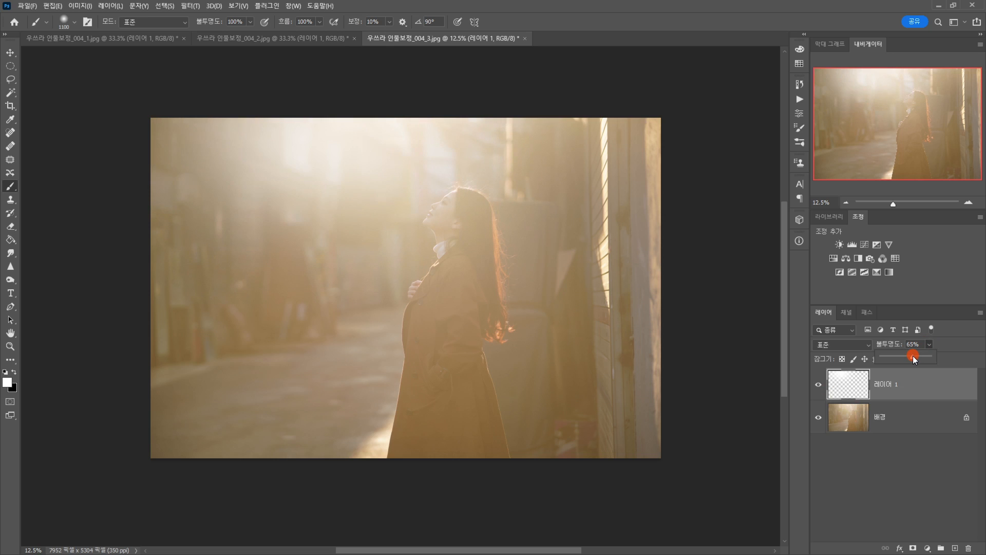
pyautogui.moveTo(912, 359); pyautogui.dragTo(909, 360)
pyautogui.click(819, 385)
pyautogui.click(820, 386)
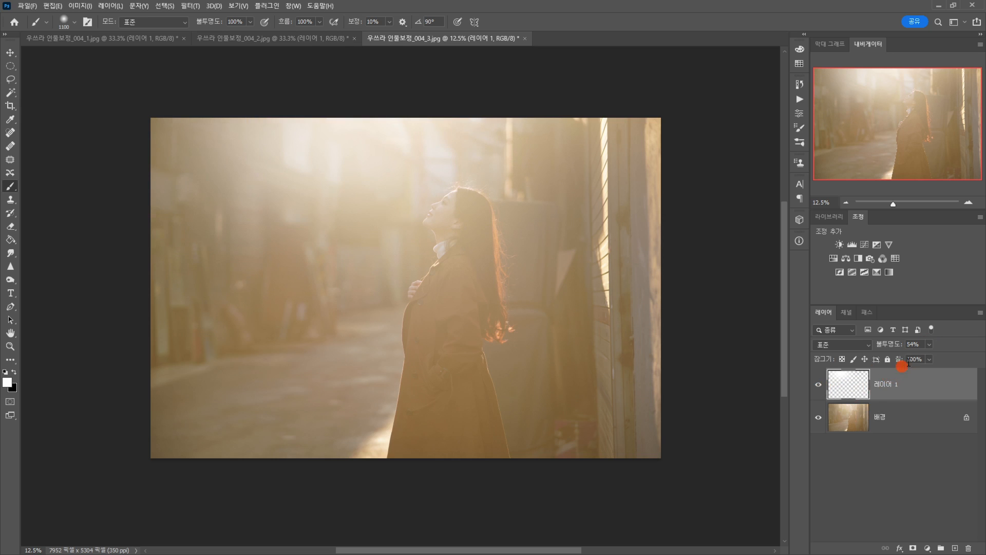
pyautogui.click(929, 344)
pyautogui.moveTo(930, 358); pyautogui.dragTo(927, 358)
pyautogui.click(821, 389)
pyautogui.click(821, 389)
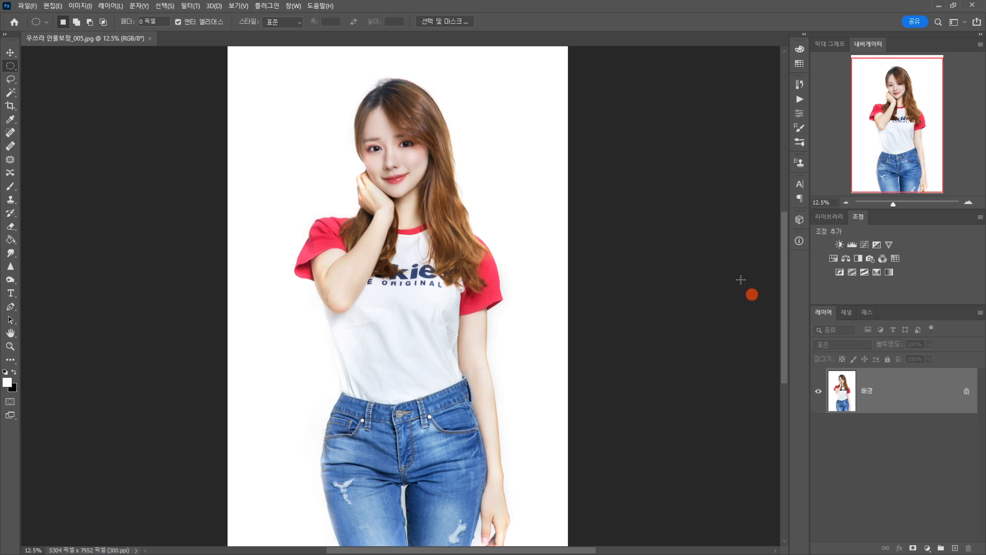
# Step: In 우쓰라 인물보정_005.jpg, zoom in on the woman's face and add an empty layer above the background
pyautogui.hotkey('ctrl', '+')
pyautogui.hotkey('ctrl', '+')
pyautogui.hotkey('ctrl', '+')
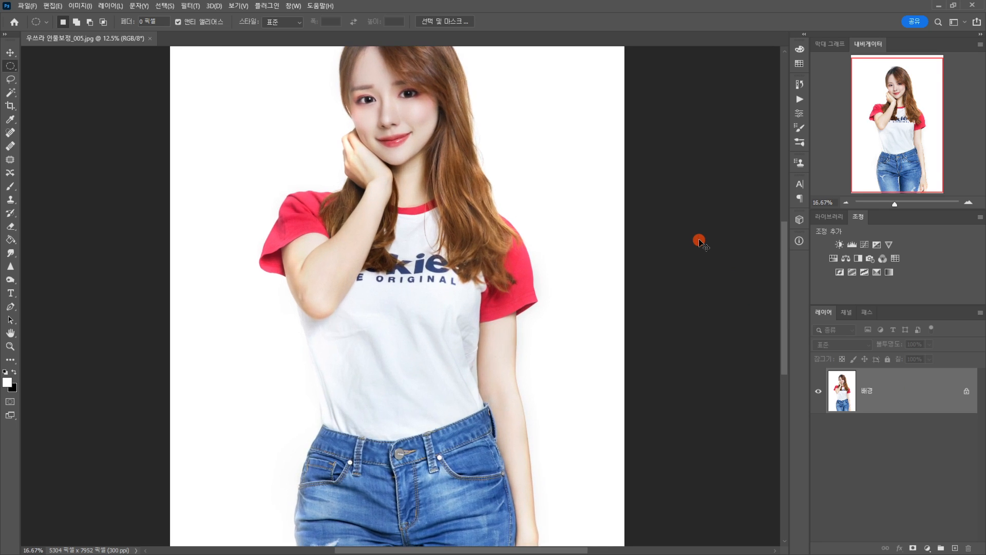
pyautogui.hotkey('ctrl', '+')
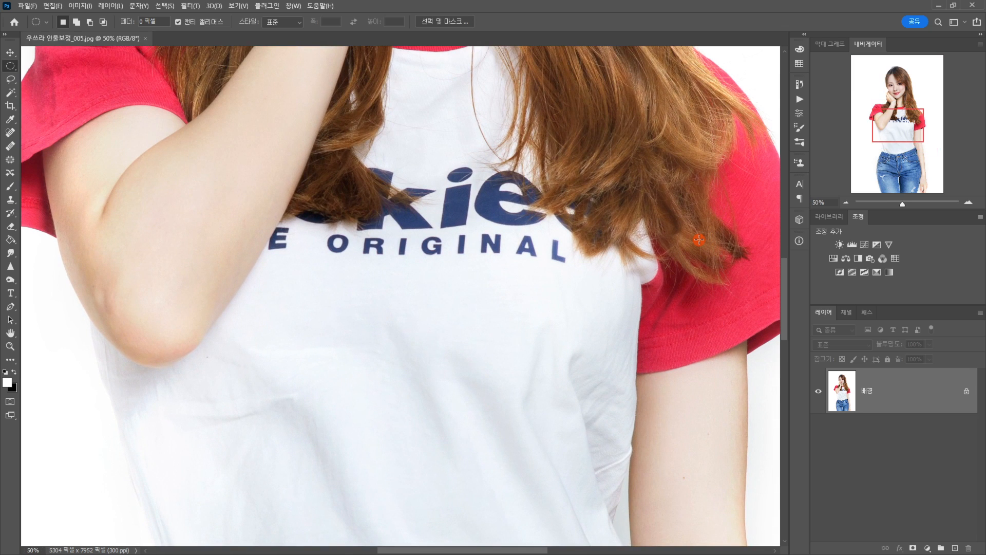
pyautogui.scroll(10, 624, 237)
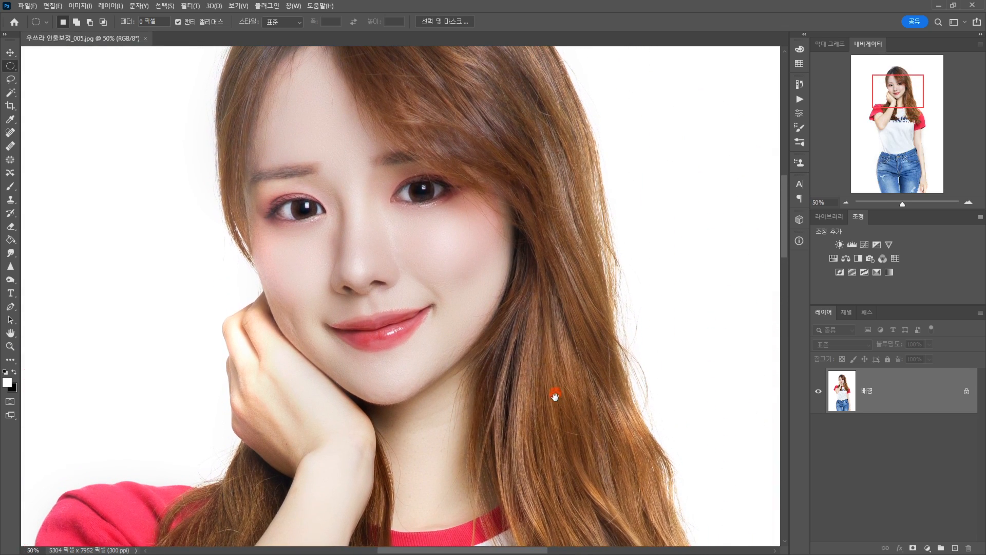
pyautogui.moveTo(555, 395); pyautogui.dragTo(558, 423)
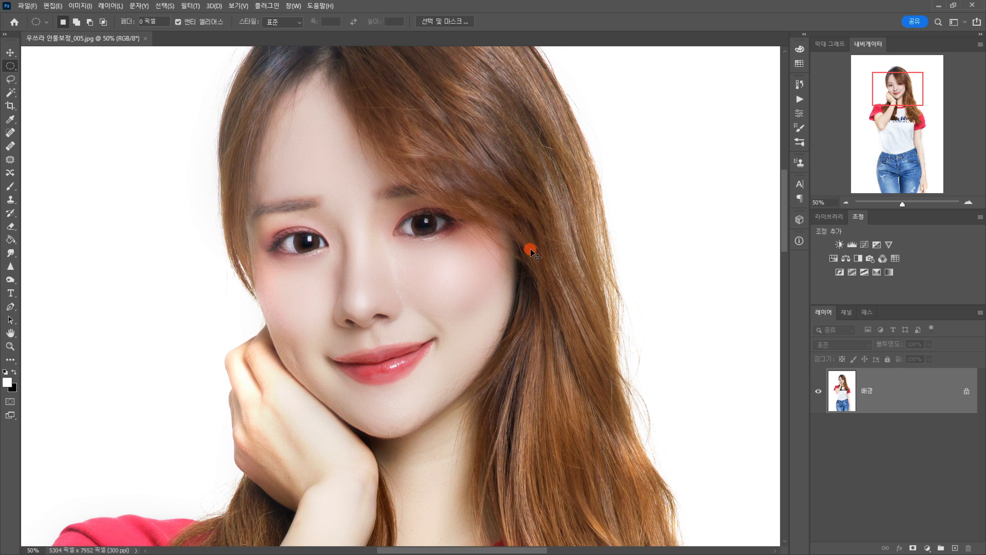
pyautogui.hotkey('ctrl', '+')
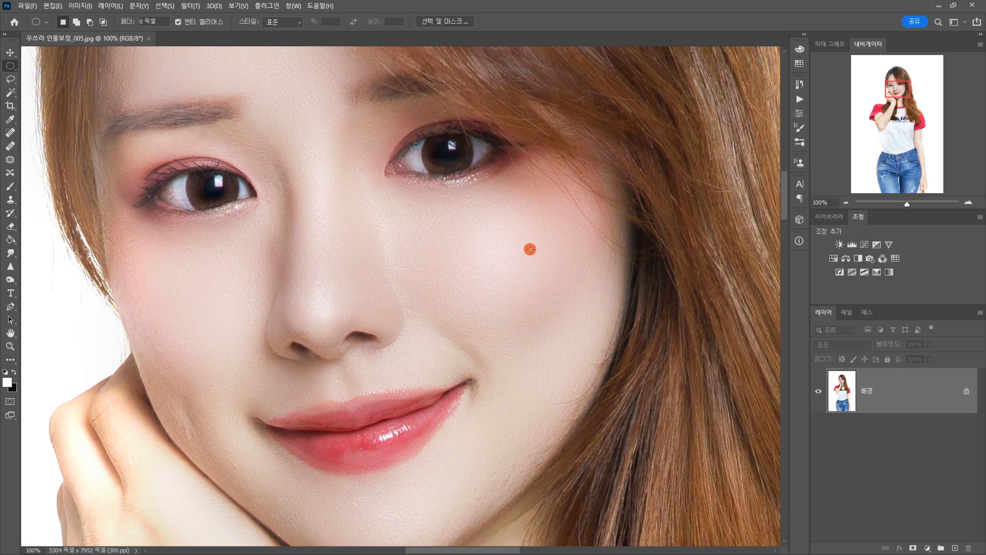
pyautogui.moveTo(462, 249); pyautogui.dragTo(519, 234)
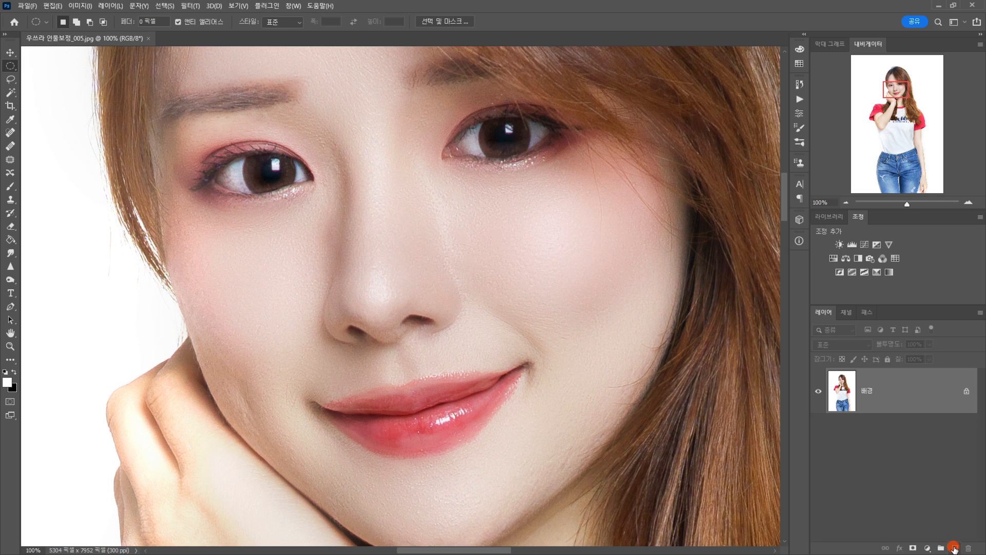
pyautogui.click(954, 548)
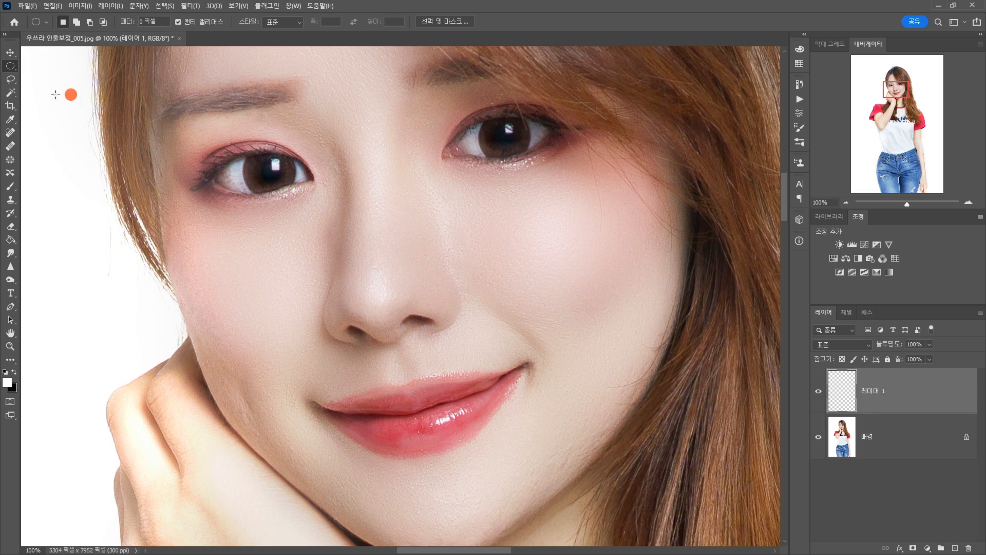
# Step: Outline the iris of the eye on the photo's left side with a circular Elliptical Marquee selection
pyautogui.rightClick(10, 66)
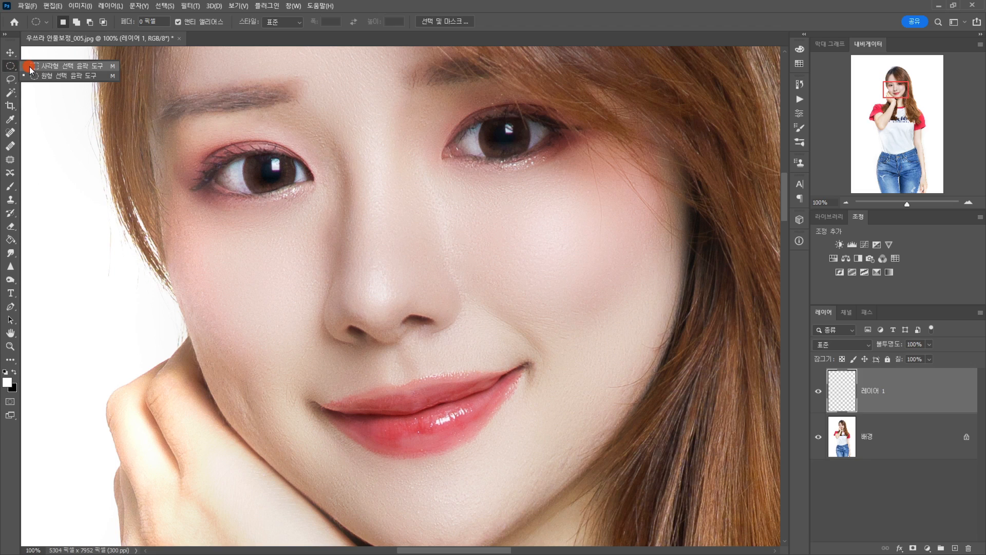
pyautogui.click(31, 66)
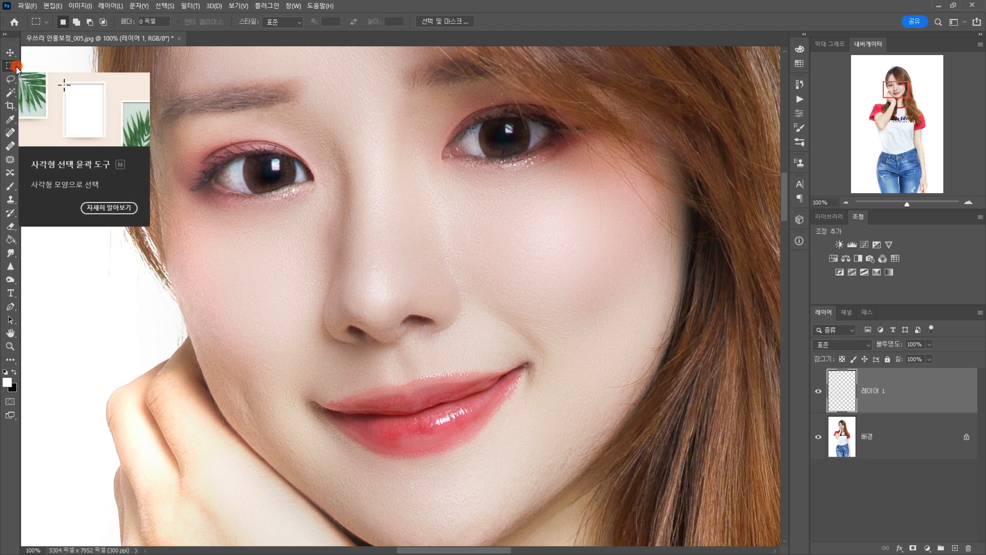
pyautogui.rightClick(17, 66)
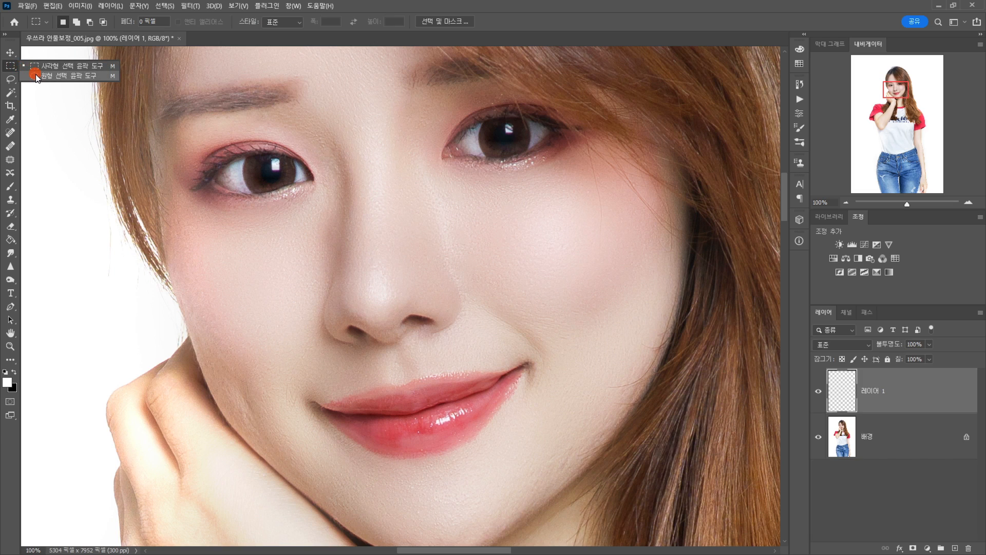
pyautogui.click(36, 77)
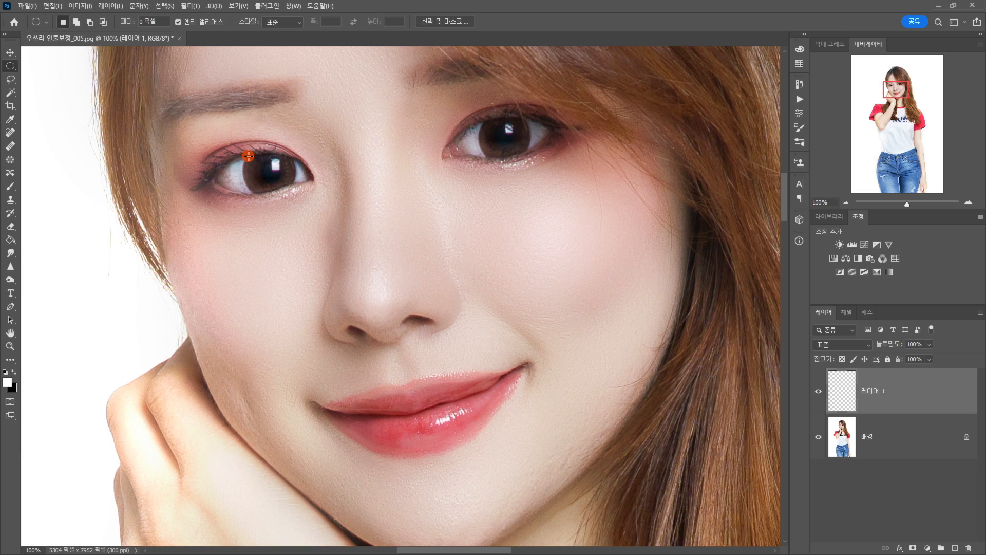
pyautogui.moveTo(242, 146); pyautogui.dragTo(295, 199)
# Step: Subtract the upper part of the iris selection with the Rectangular Marquee so its top edge is cut straight
pyautogui.rightClick(13, 69)
pyautogui.click(40, 69)
pyautogui.press('shift')
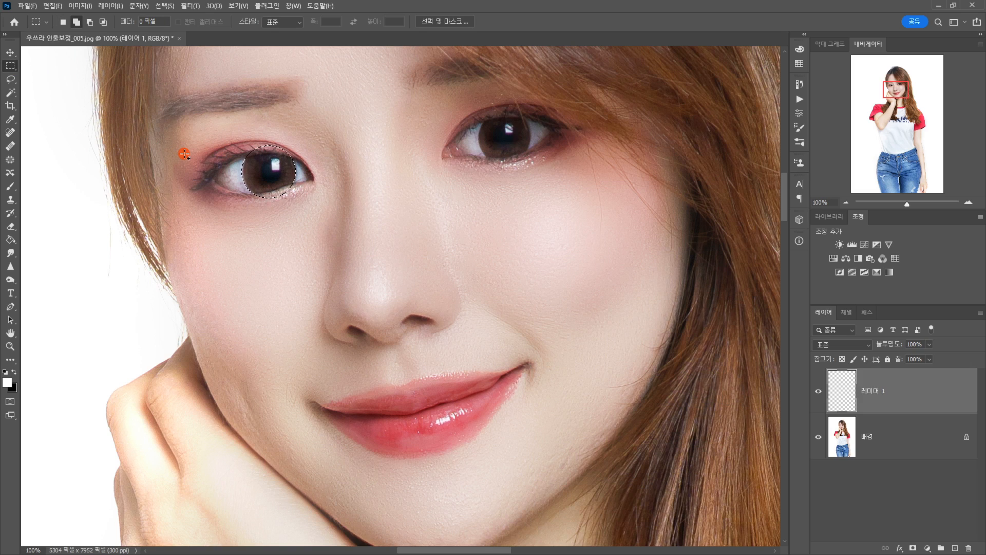
pyautogui.press('alt')
pyautogui.press('alt')
pyautogui.moveTo(239, 140); pyautogui.dragTo(306, 162)
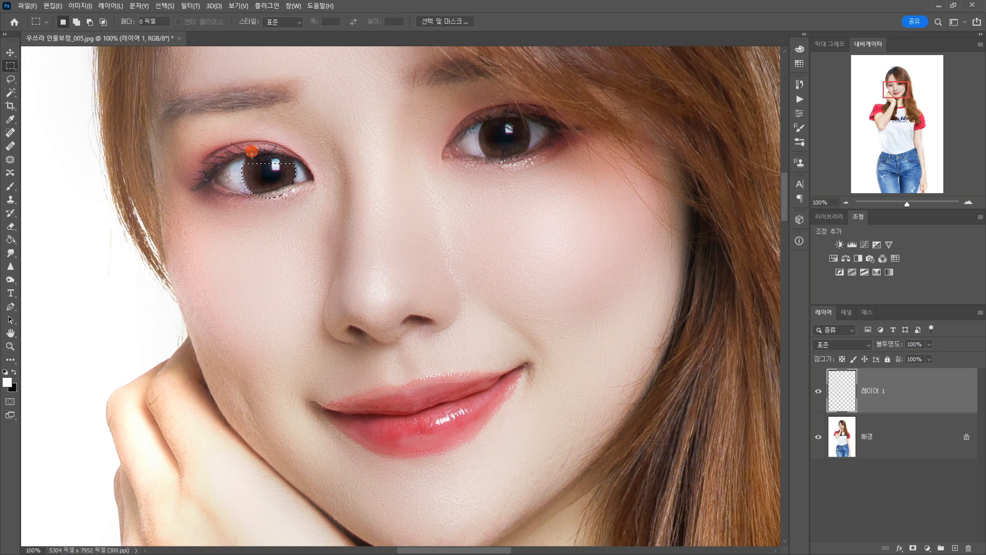
# Step: Subtract a smaller circle over the pupil with the Elliptical Marquee and shift the remaining crescent selection up onto the iris
pyautogui.rightClick(10, 66)
pyautogui.click(37, 77)
pyautogui.press('alt')
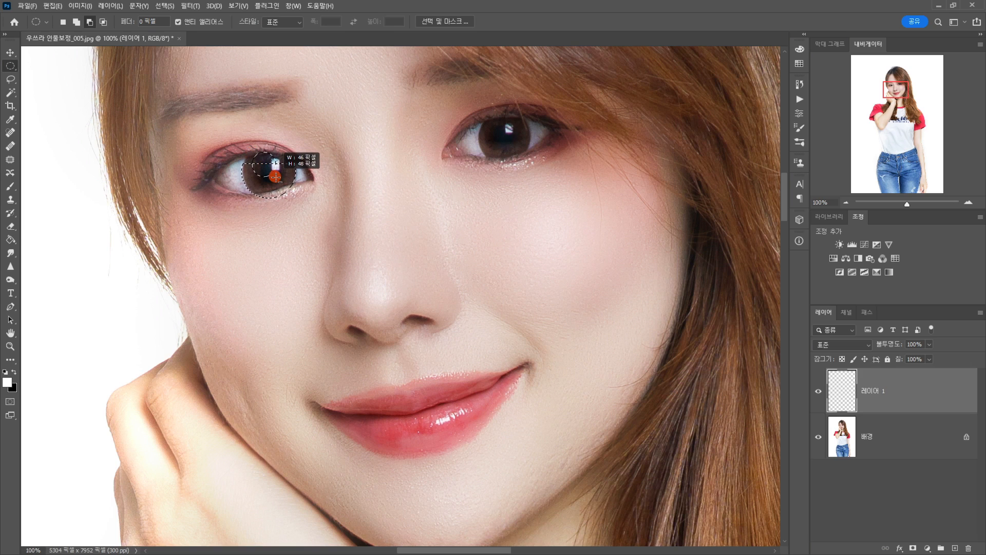
pyautogui.moveTo(276, 177); pyautogui.dragTo(284, 183)
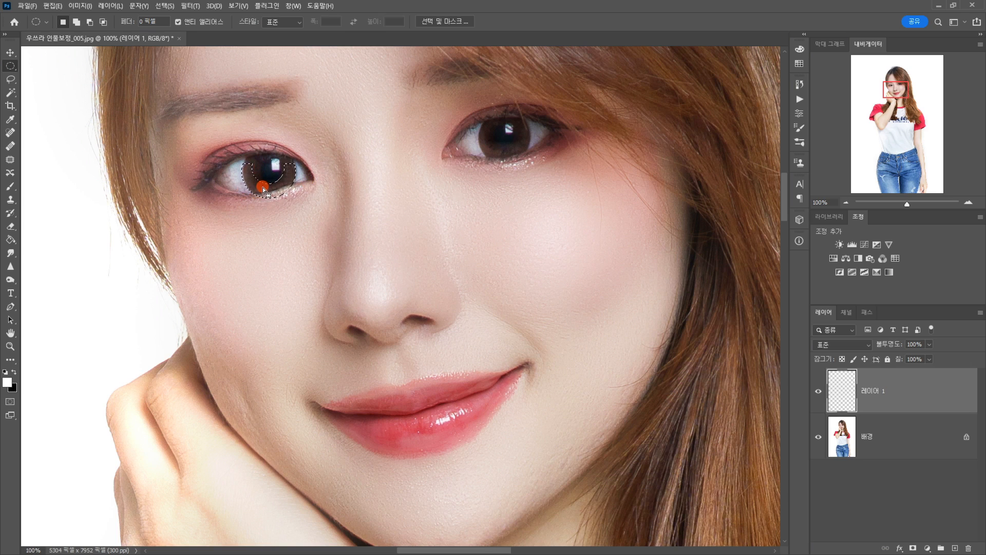
pyautogui.moveTo(278, 188); pyautogui.dragTo(274, 168)
# Step: Fill the crescent selection with white on the new layer using the Paint Bucket at tolerance 32
pyautogui.moveTo(10, 246); pyautogui.dragTo(40, 249)
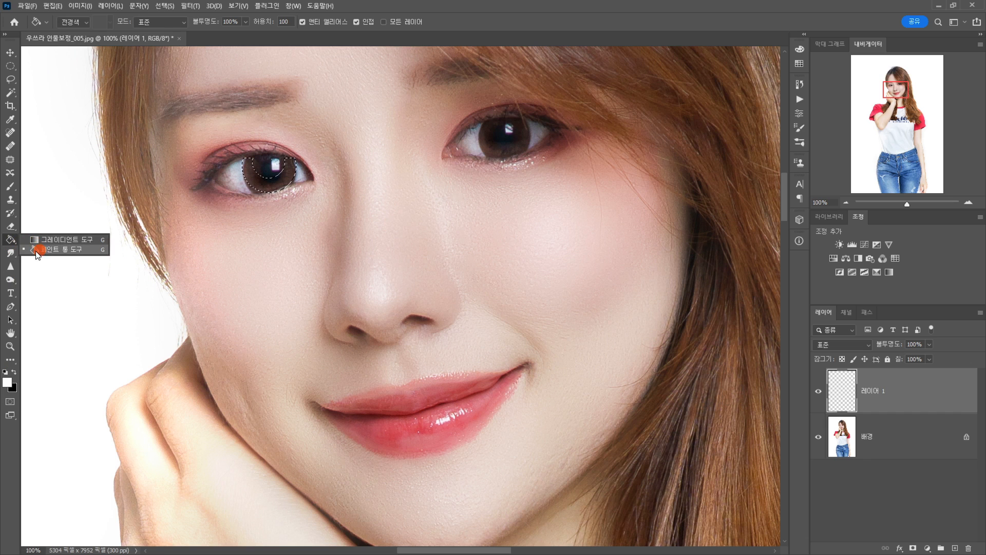
pyautogui.click(13, 242)
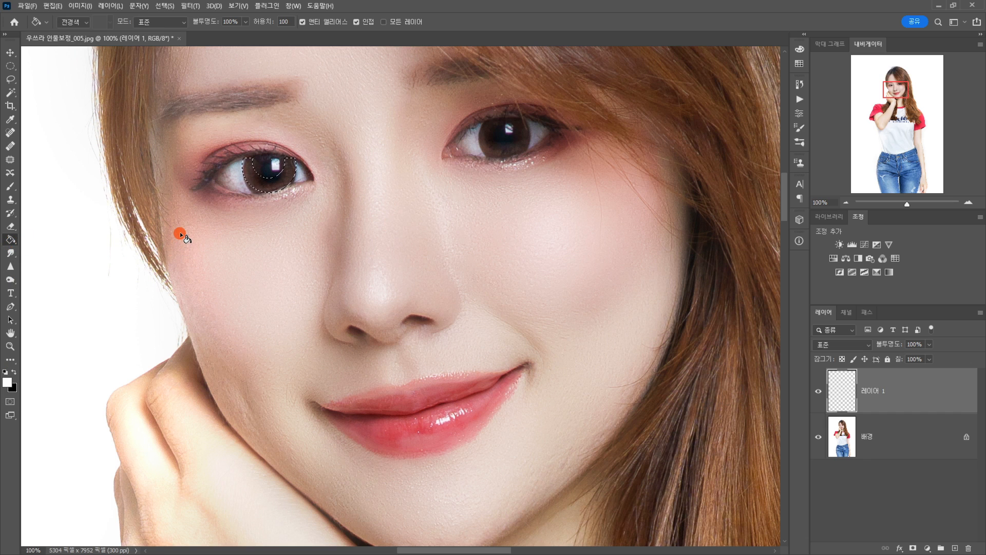
pyautogui.hotkey('ctrl', '+')
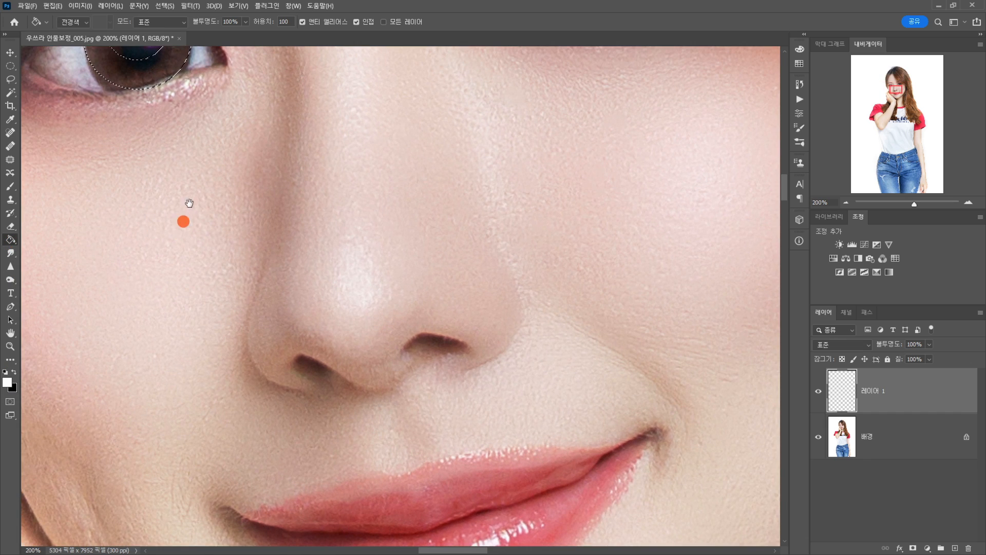
pyautogui.moveTo(188, 209); pyautogui.dragTo(278, 326)
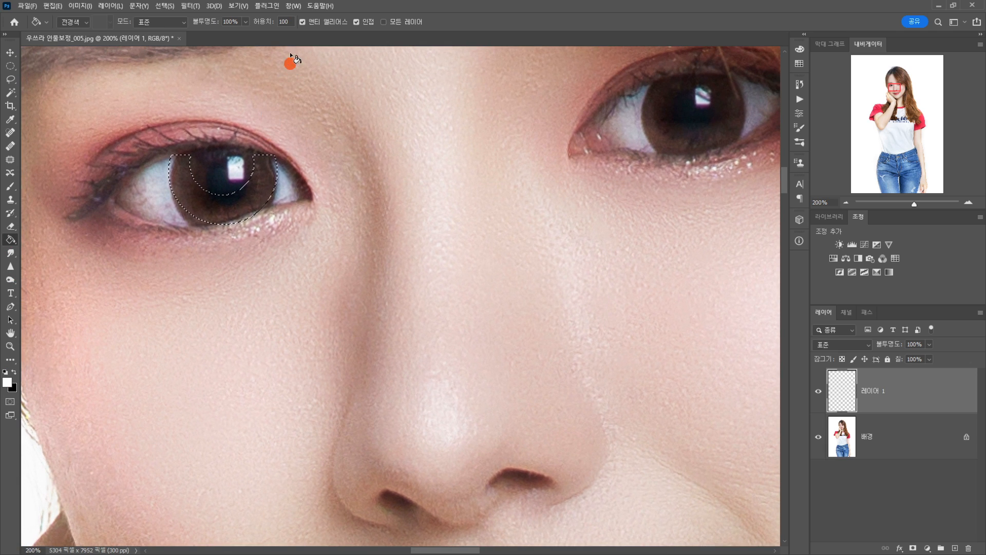
pyautogui.click(285, 21)
pyautogui.write('32')
pyautogui.click(235, 187)
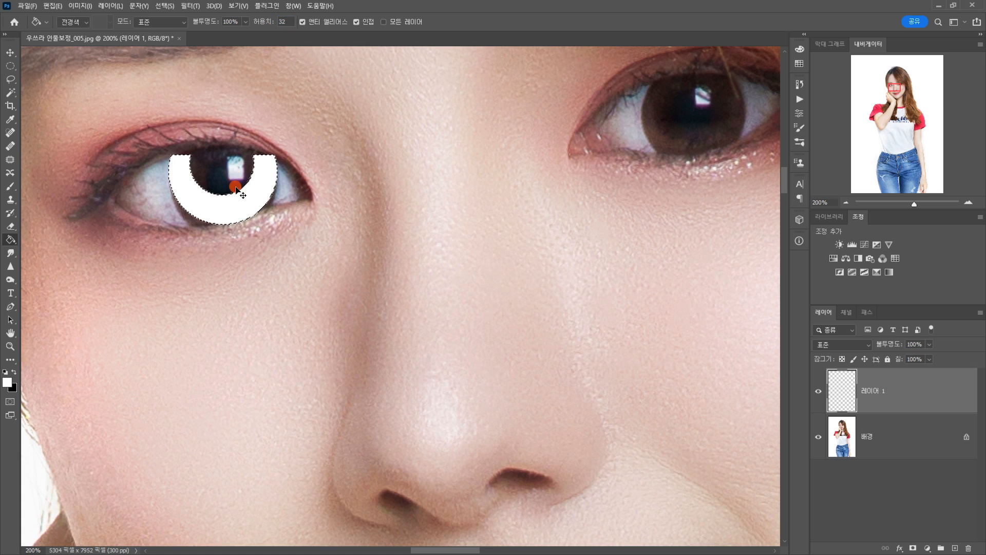
# Step: Deselect the white crescent and soften it with a Gaussian Blur of 6.8 pixels radius
pyautogui.hotkey('ctrl', '-')
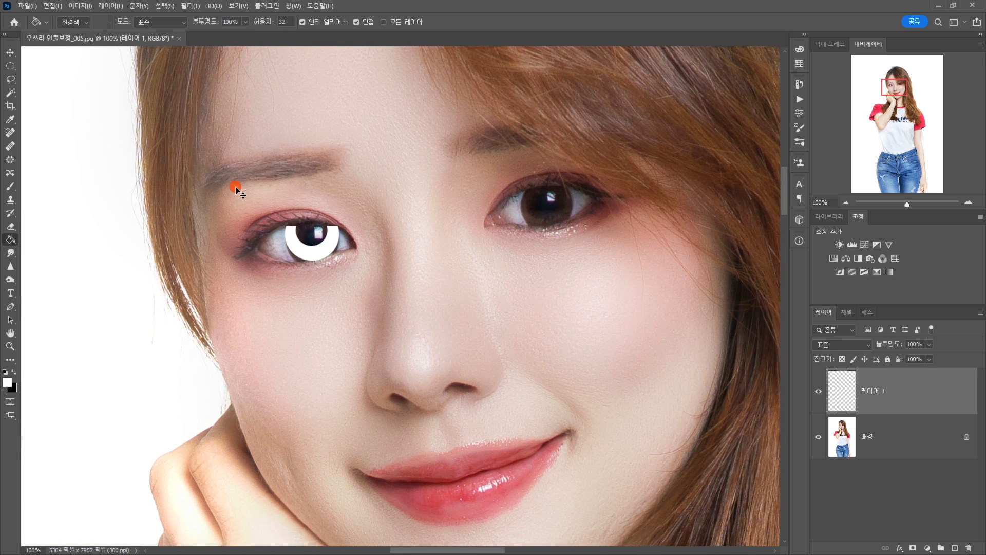
pyautogui.hotkey('ctrl', '-')
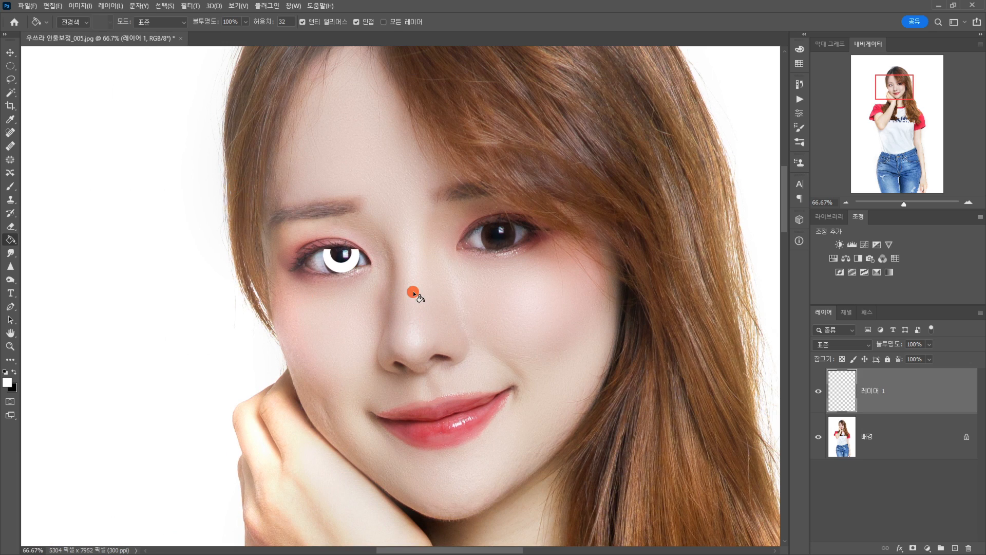
pyautogui.click(190, 6)
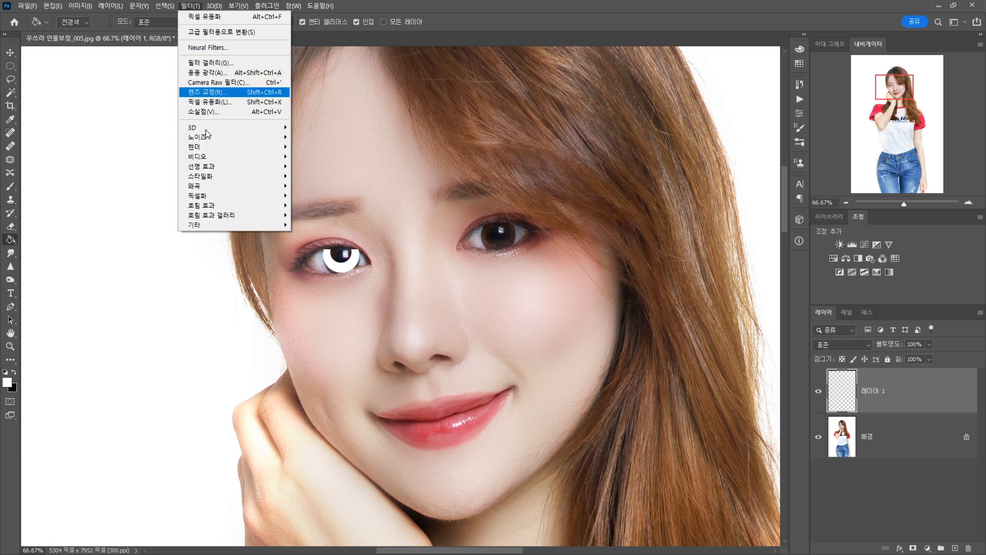
pyautogui.moveTo(221, 205)
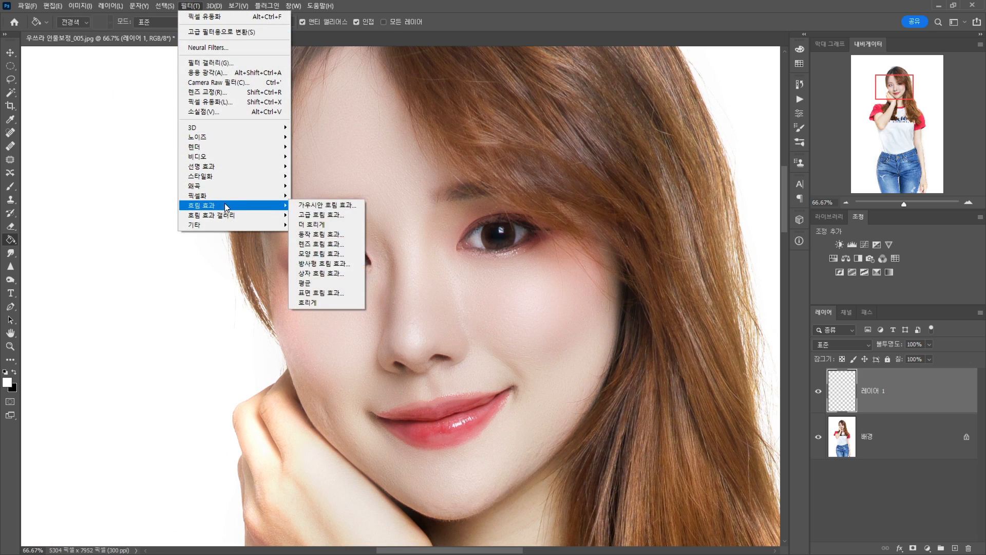
pyautogui.click(311, 205)
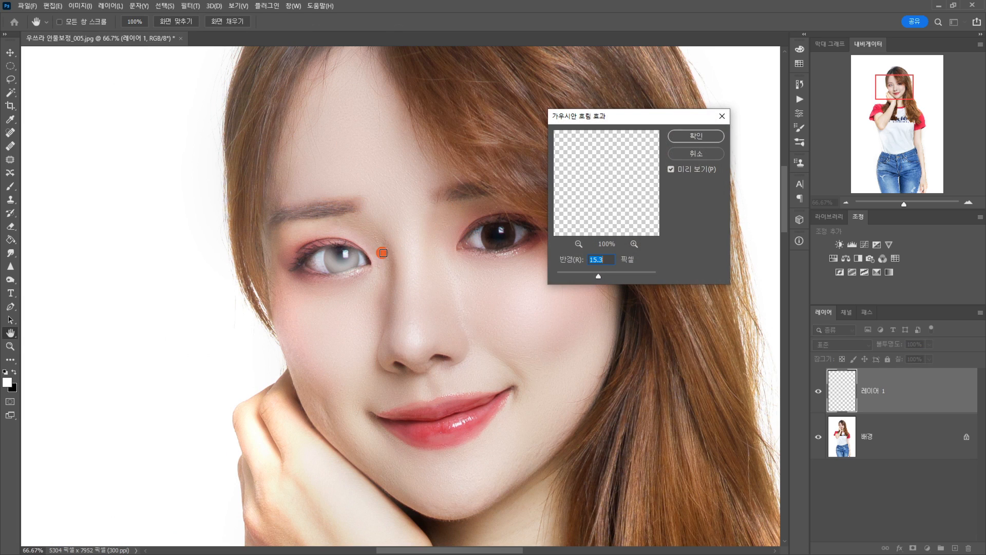
pyautogui.moveTo(585, 274)
pyautogui.mouseDown()
pyautogui.moveTo(544, 273)
pyautogui.moveTo(584, 276)
pyautogui.mouseUp()
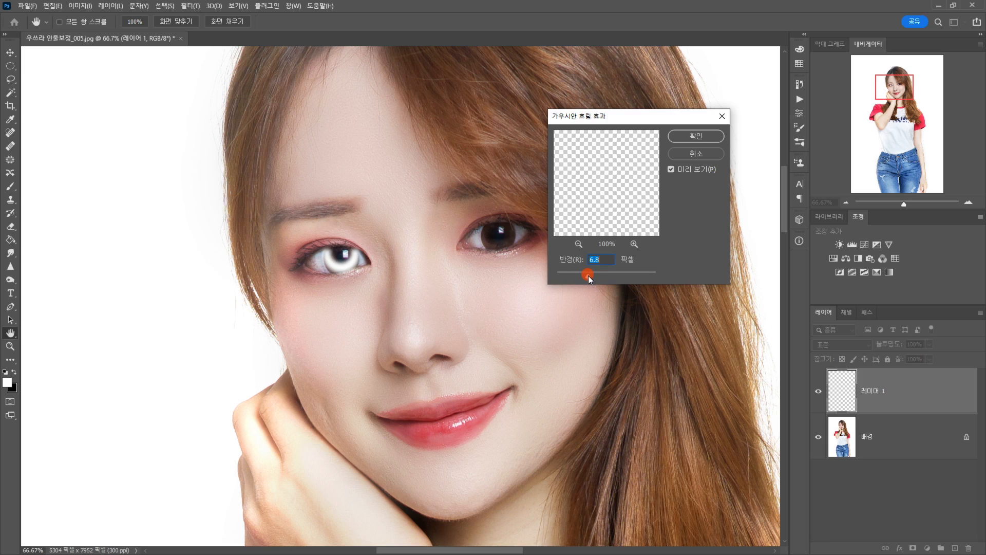
pyautogui.click(674, 138)
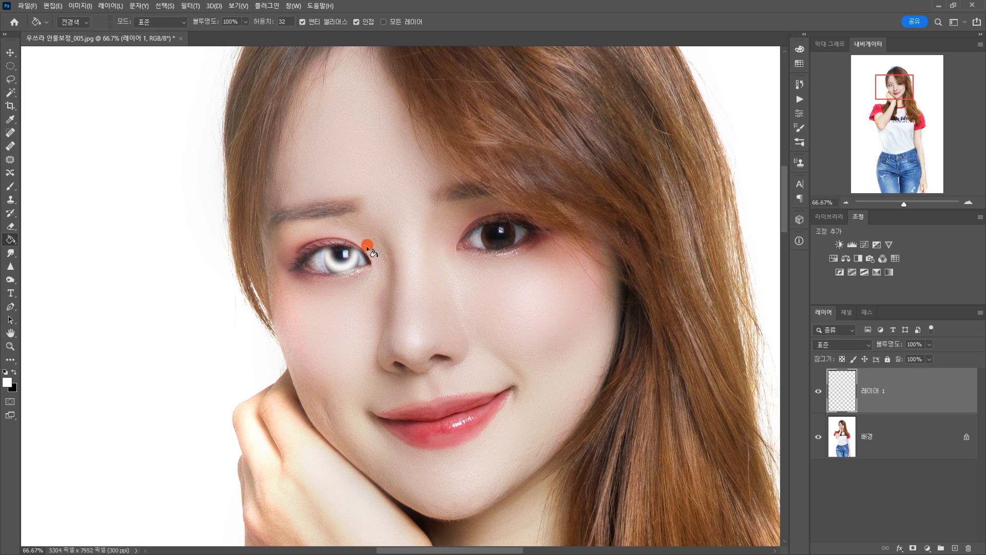
# Step: Set the blurred crescent layer's blend mode to Overlay and compare the eye with the layer hidden and shown
pyautogui.hotkey('ctrl', '+')
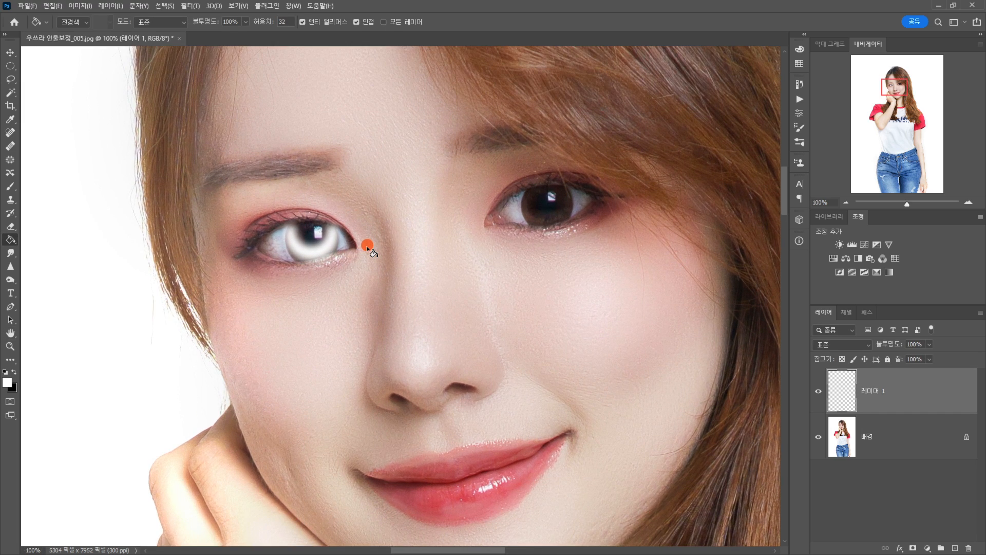
pyautogui.moveTo(367, 268); pyautogui.dragTo(359, 229)
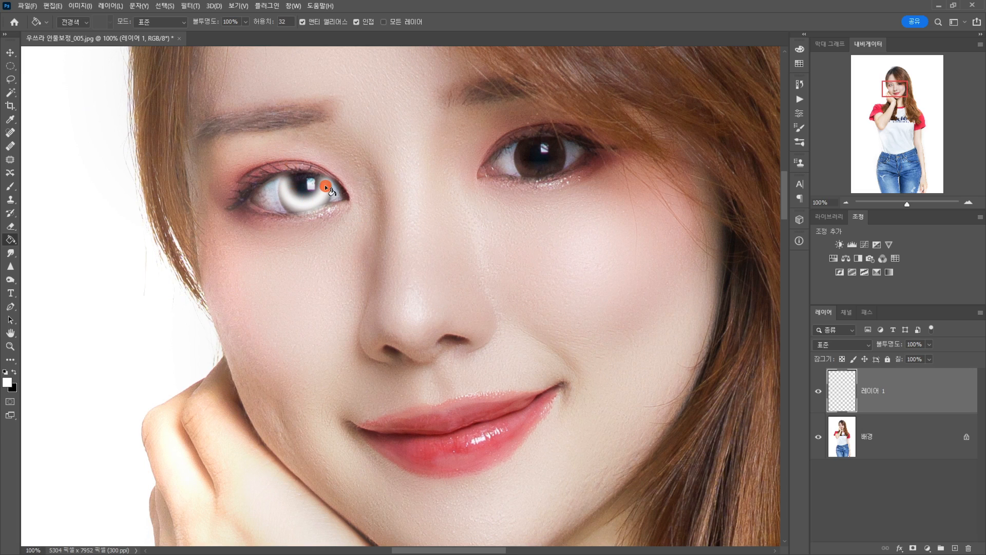
pyautogui.click(846, 347)
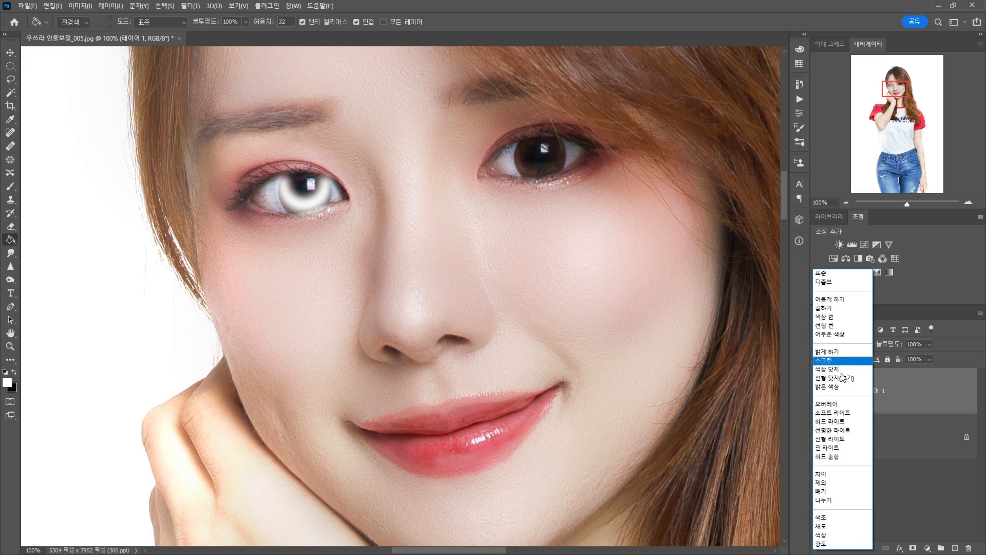
pyautogui.click(842, 404)
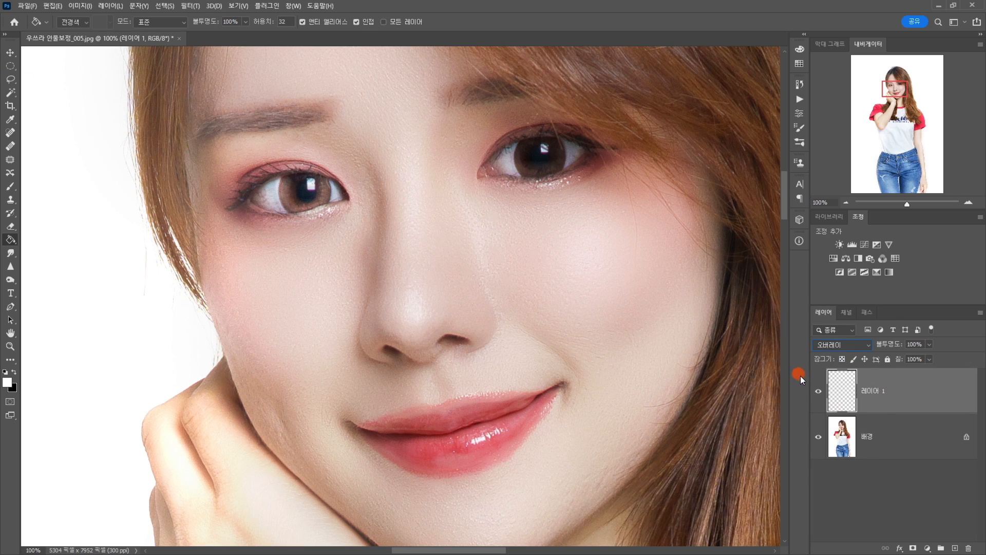
pyautogui.click(818, 391)
pyautogui.click(818, 391)
pyautogui.click(818, 390)
pyautogui.click(818, 391)
# Step: Lower the crescent layer's opacity to 65% and compare the eye with and without the layer
pyautogui.click(929, 344)
pyautogui.click(913, 356)
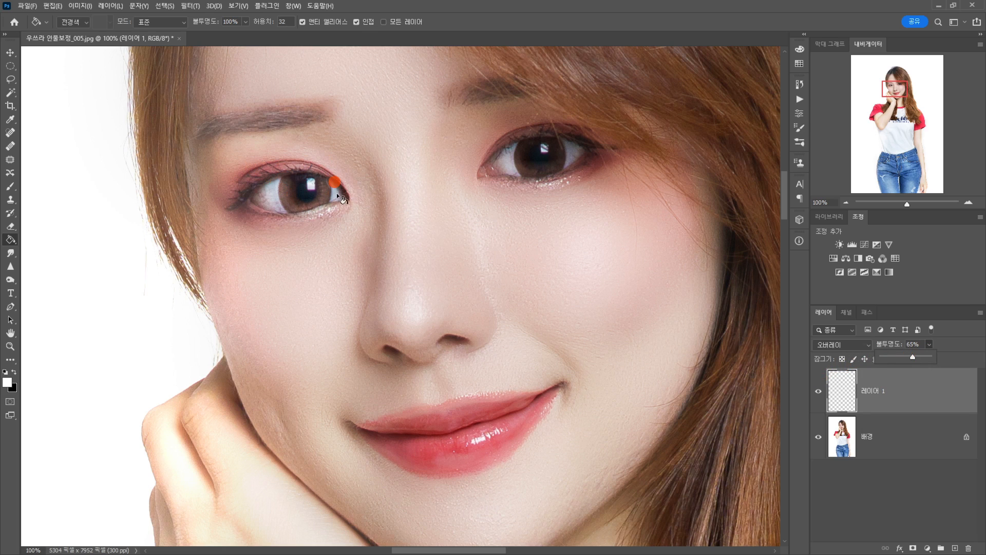
pyautogui.click(818, 391)
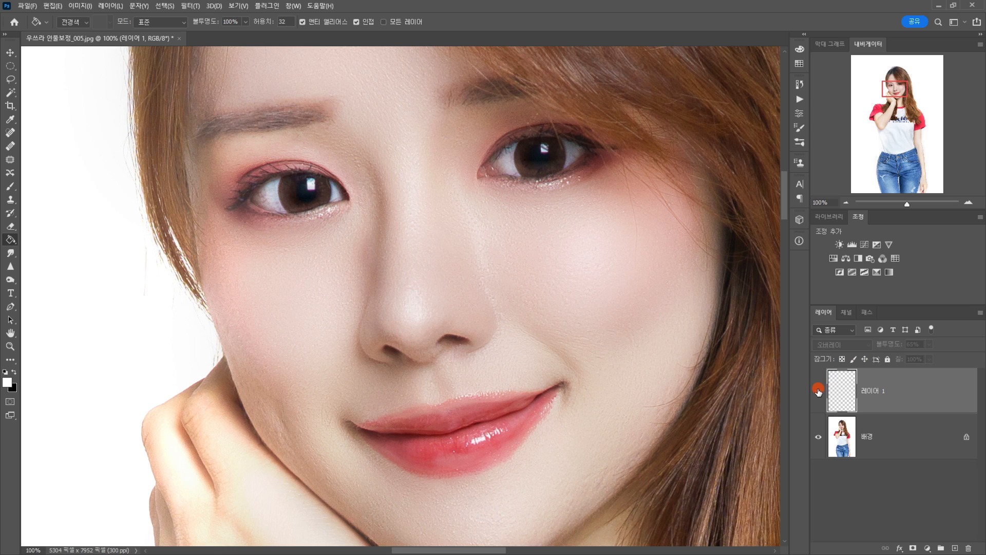
pyautogui.click(818, 392)
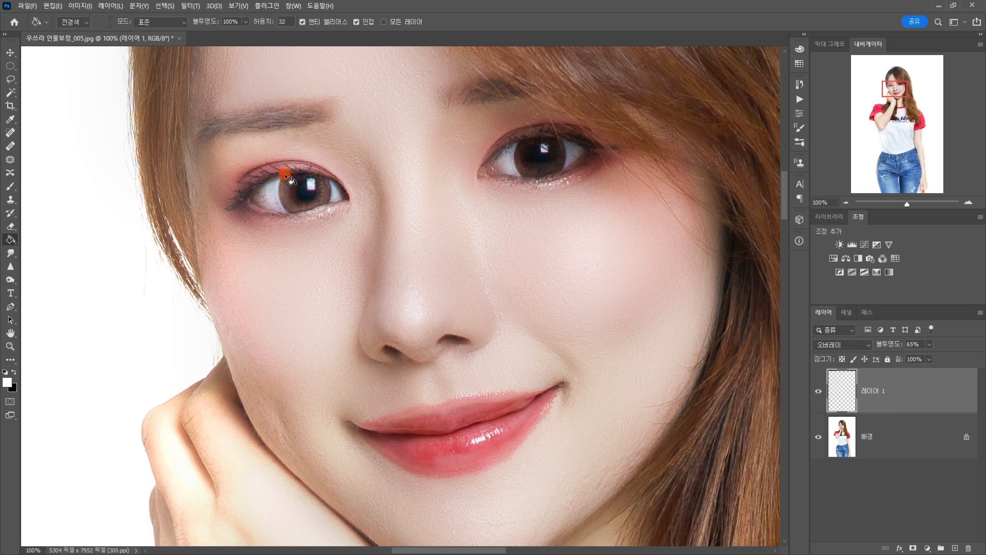
# Step: Add a layer mask to the crescent layer and ready the Brush tool with black as the foreground colour
pyautogui.click(913, 548)
pyautogui.click(13, 373)
pyautogui.click(10, 186)
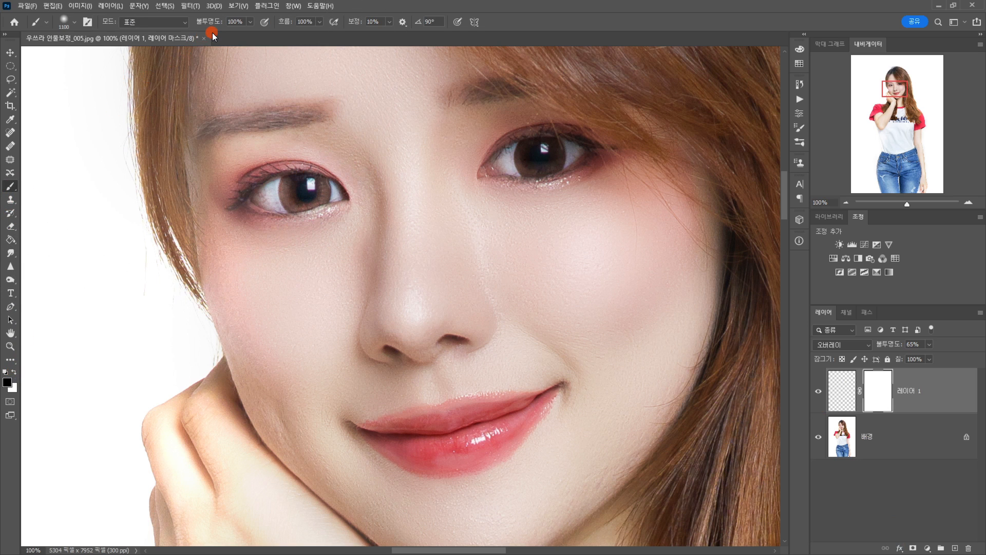
# Step: Shrink the brush to 60 pixels and paint black on the mask along the upper eyelid above the highlighted iris
pyautogui.press('[')
pyautogui.press('[')
pyautogui.press('[')
pyautogui.press('[')
pyautogui.press('[')
pyautogui.press('[')
pyautogui.press('[')
pyautogui.press('[')
pyautogui.press('[')
pyautogui.press('[')
pyautogui.press('[')
pyautogui.press('[')
pyautogui.press('[')
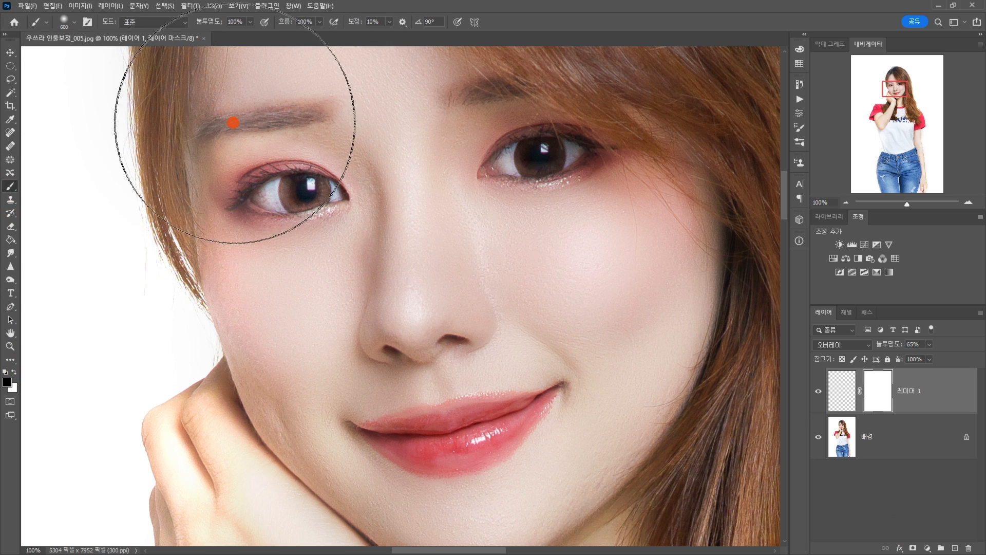
pyautogui.press('[')
pyautogui.press('[')
pyautogui.press('[')
pyautogui.press('[')
pyautogui.press('[')
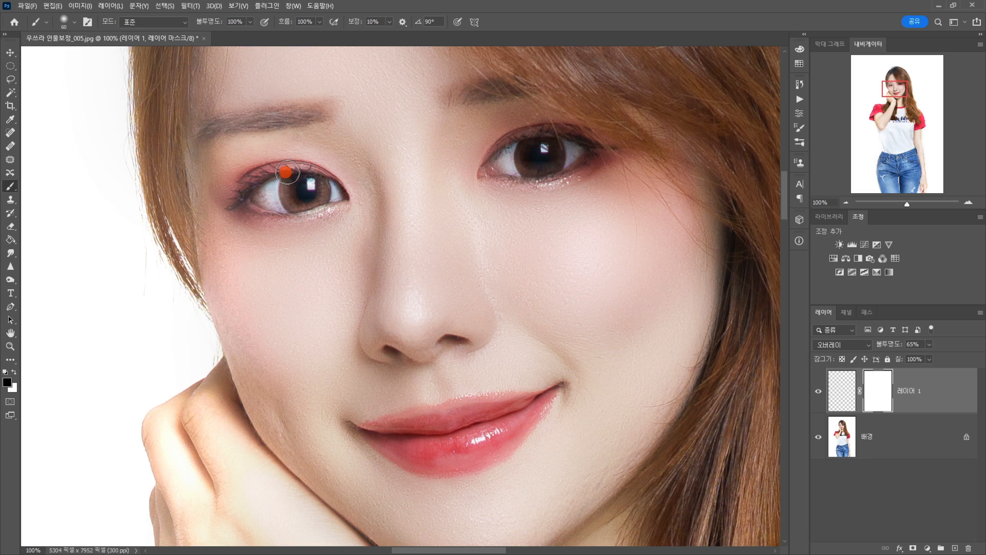
pyautogui.moveTo(330, 167)
pyautogui.mouseDown()
pyautogui.moveTo(274, 180)
pyautogui.moveTo(306, 166)
pyautogui.mouseUp()
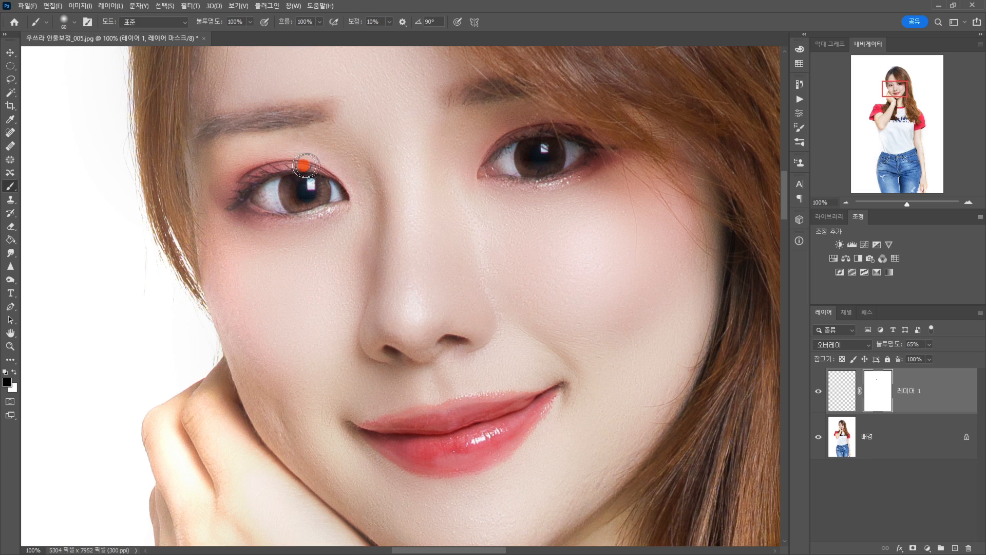
pyautogui.click(820, 393)
pyautogui.click(819, 393)
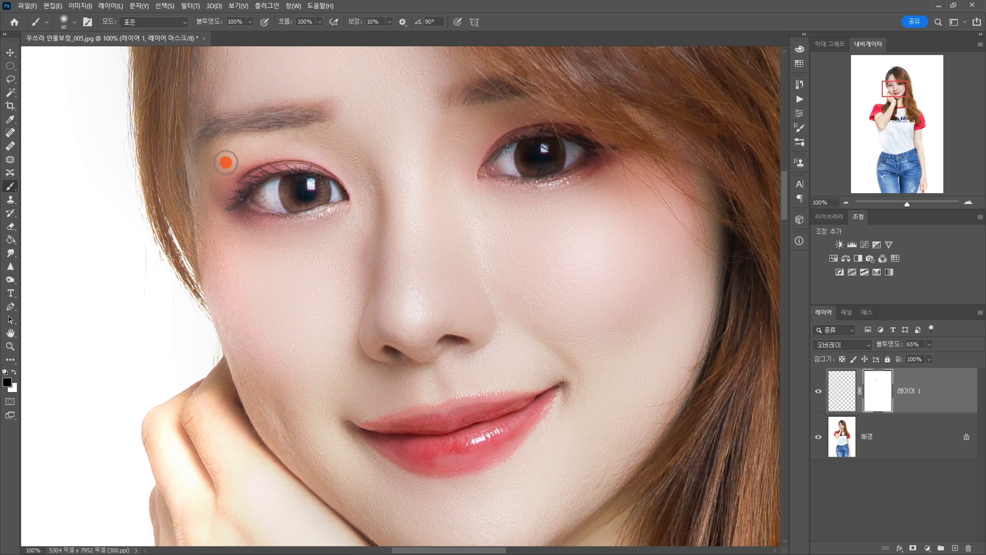
# Step: Compare both eyes with the iris highlight layer shown and hidden, leaving that layer hidden
pyautogui.moveTo(322, 180)
pyautogui.mouseDown()
pyautogui.moveTo(293, 205)
pyautogui.moveTo(304, 203)
pyautogui.moveTo(281, 196)
pyautogui.moveTo(313, 195)
pyautogui.moveTo(285, 177)
pyautogui.moveTo(291, 202)
pyautogui.moveTo(329, 199)
pyautogui.mouseUp()
pyautogui.moveTo(549, 157)
pyautogui.mouseDown()
pyautogui.moveTo(556, 167)
pyautogui.moveTo(528, 151)
pyautogui.mouseUp()
pyautogui.hotkey('ctrl', '-')
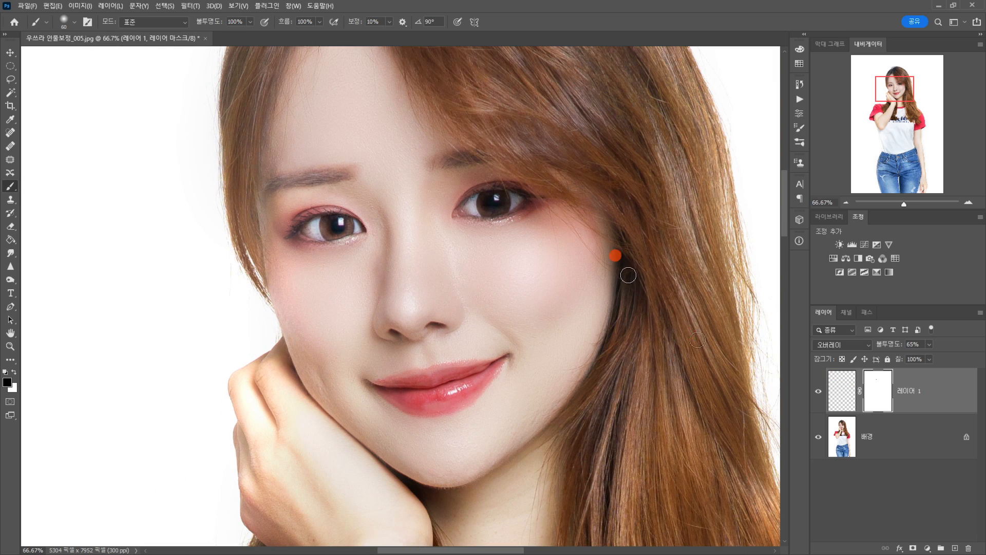
pyautogui.click(818, 393)
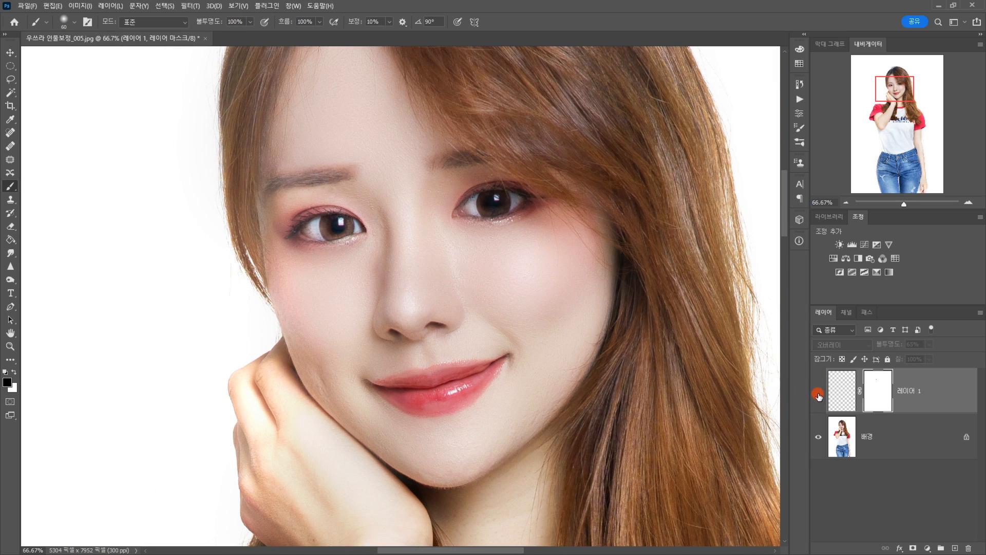
pyautogui.click(818, 393)
pyautogui.click(819, 393)
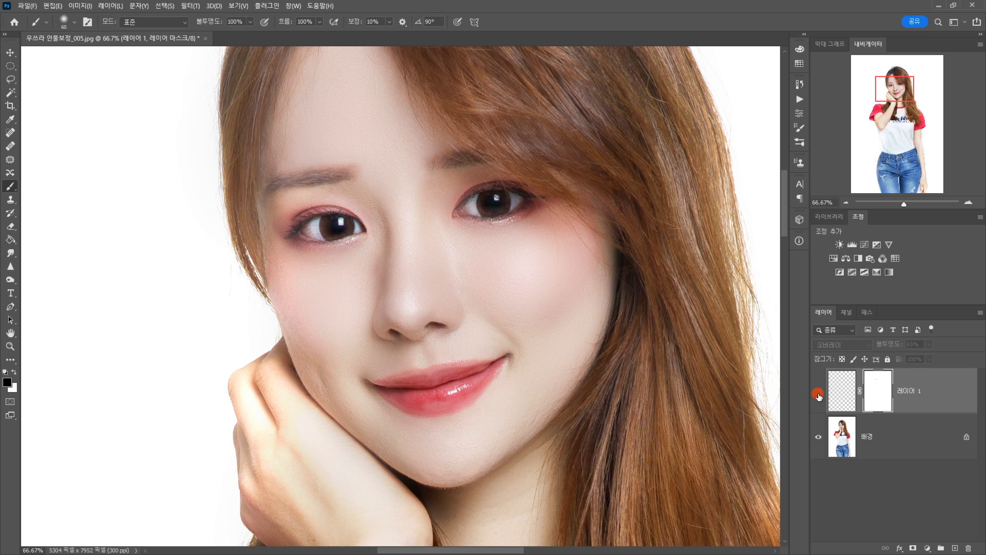
pyautogui.click(819, 394)
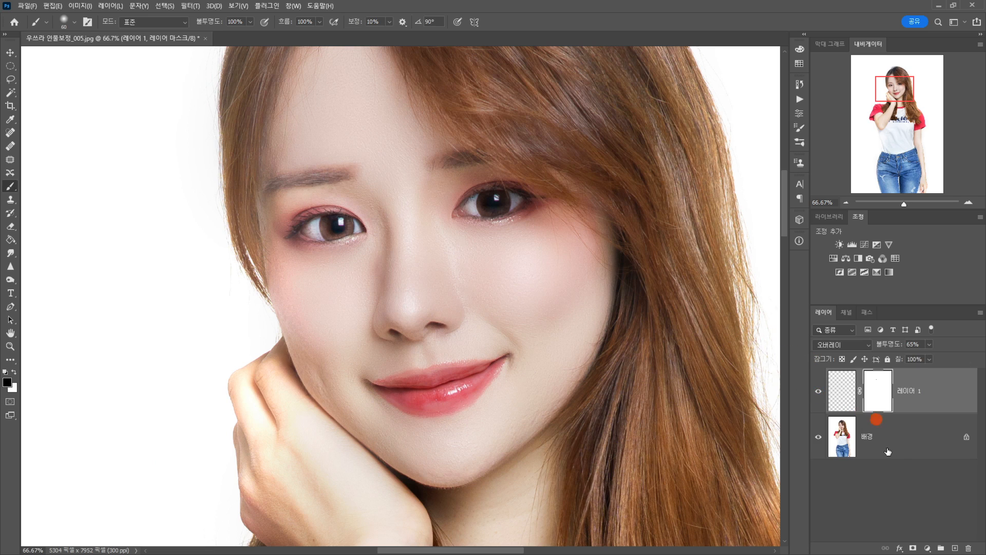
pyautogui.click(819, 392)
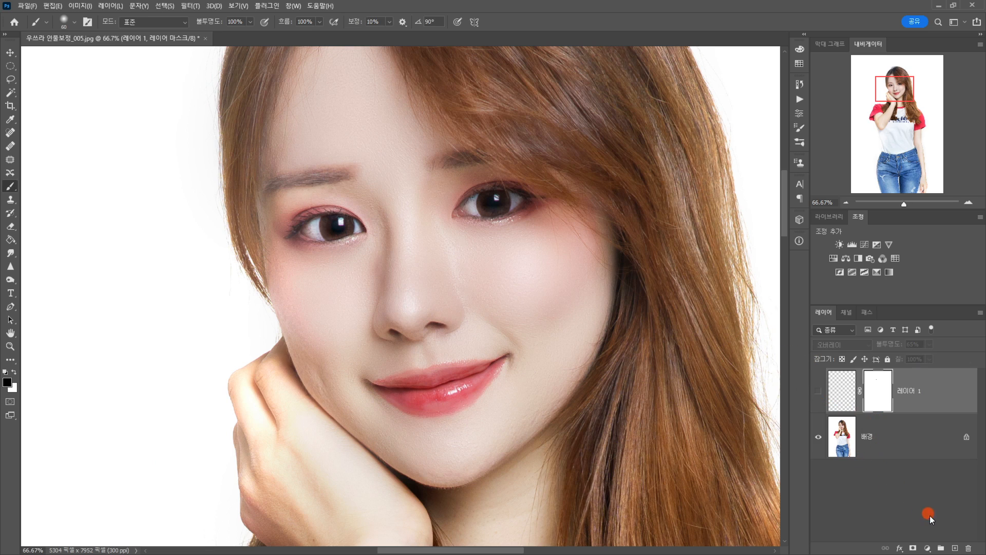
# Step: Create a new empty layer above the iris highlight layer and set the brush hardness to 0%
pyautogui.click(955, 547)
pyautogui.press('x')
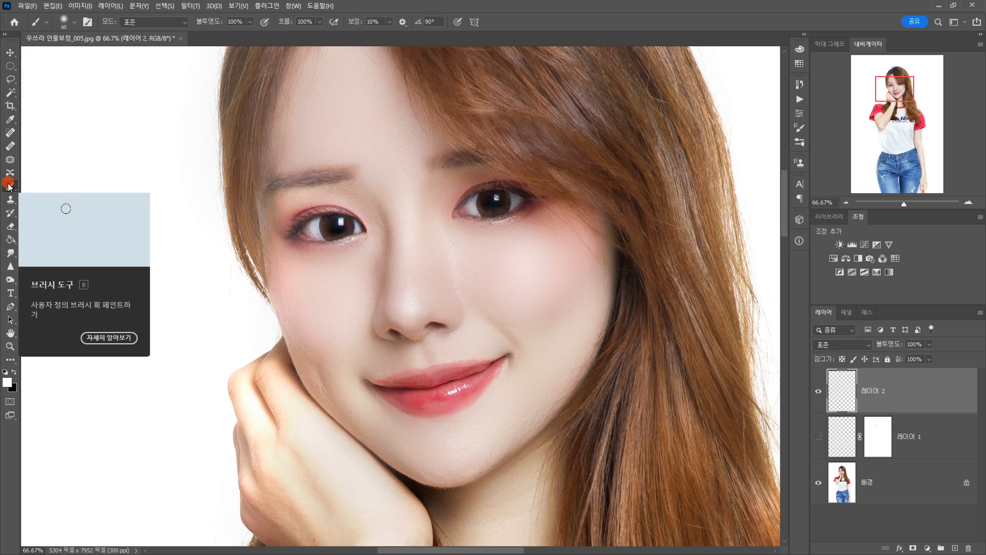
pyautogui.click(75, 22)
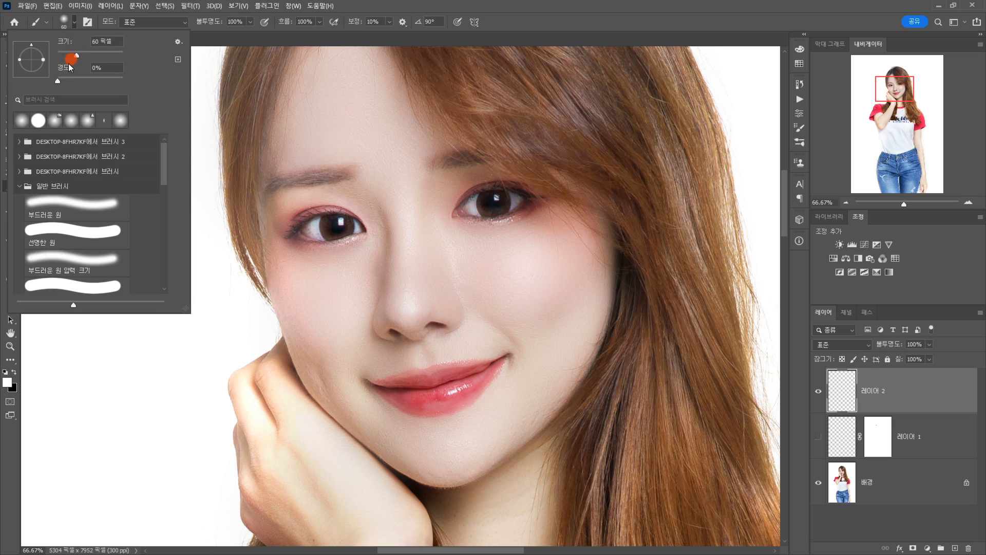
pyautogui.click(57, 79)
pyautogui.click(352, 6)
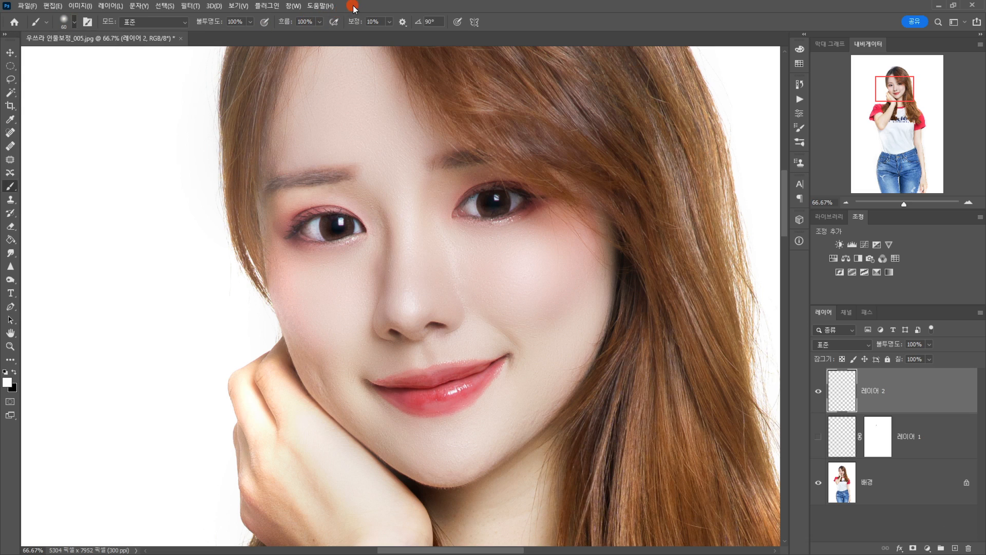
# Step: Change the foreground colour to a bright red and return to the Brush tool
pyautogui.press('i')
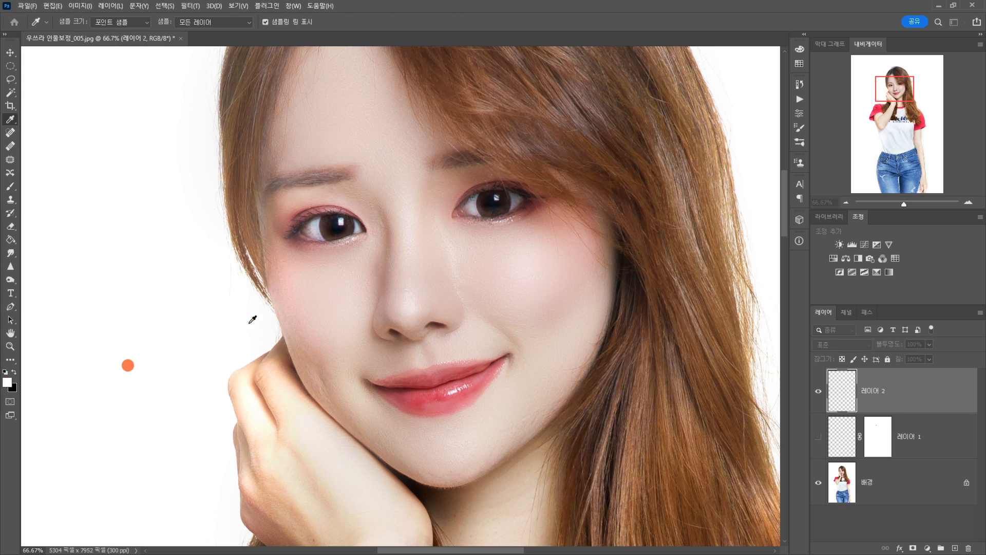
pyautogui.moveTo(0, 242); pyautogui.dragTo(180, 247)
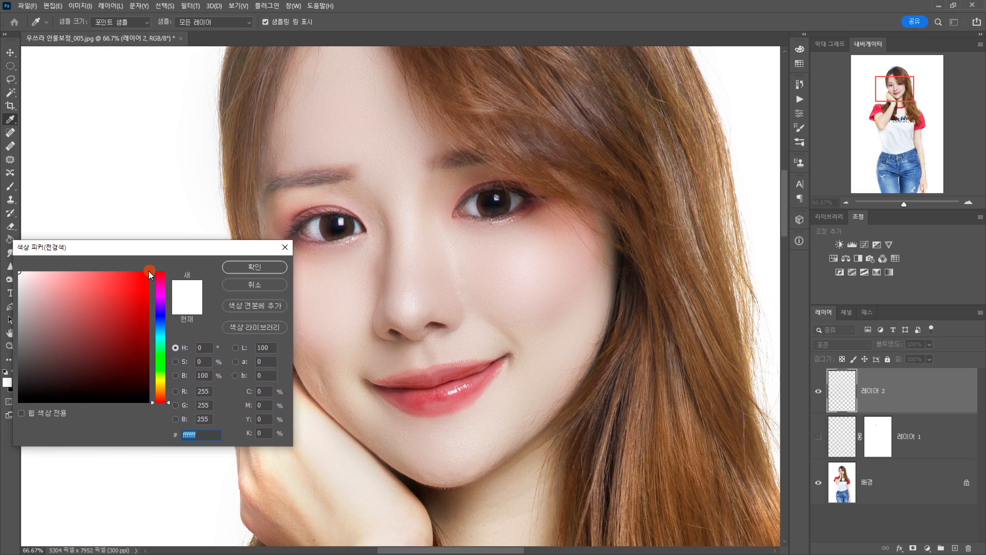
pyautogui.click(133, 273)
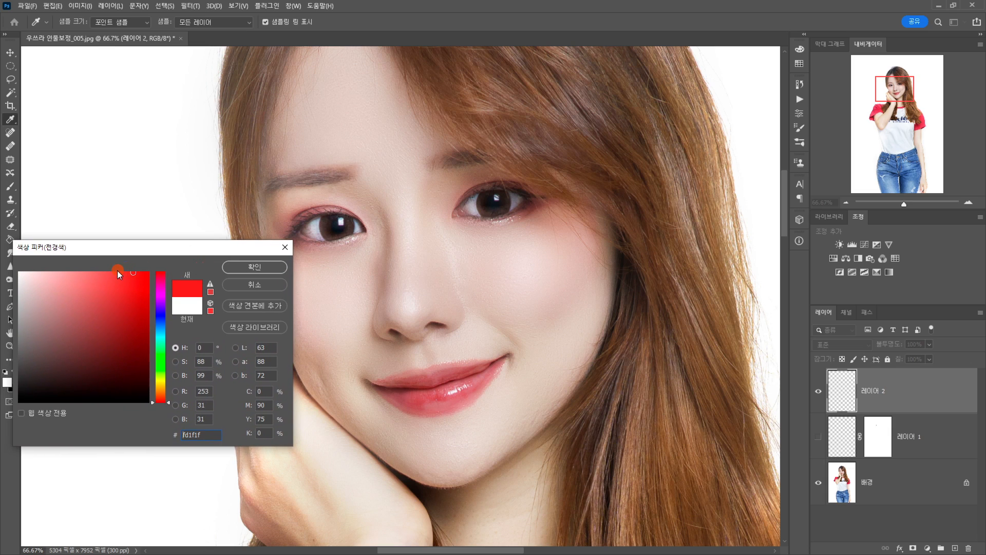
pyautogui.click(245, 267)
pyautogui.press('b')
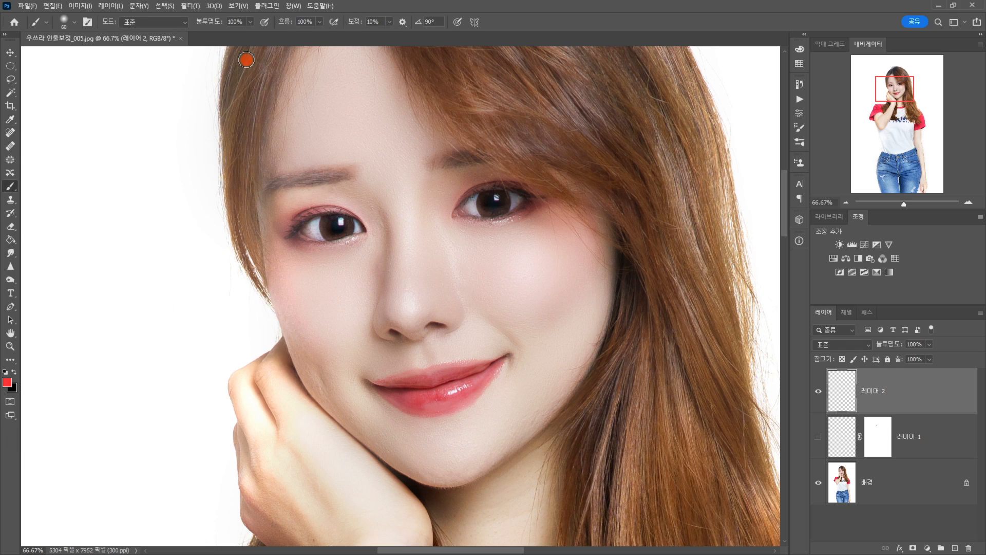
# Step: Paint a soft red diagonal blush patch on each cheek with an enlarged brush, making the larger patch on the hair-side cheek
pyautogui.press(']')
pyautogui.press(']')
pyautogui.press(']')
pyautogui.press(']')
pyautogui.press(']')
pyautogui.press(']')
pyautogui.press(']')
pyautogui.press('[')
pyautogui.moveTo(289, 277); pyautogui.dragTo(353, 296)
pyautogui.press(']')
pyautogui.press(']')
pyautogui.press(']')
pyautogui.moveTo(551, 248)
pyautogui.mouseDown()
pyautogui.moveTo(519, 280)
pyautogui.moveTo(585, 282)
pyautogui.moveTo(535, 290)
pyautogui.mouseUp()
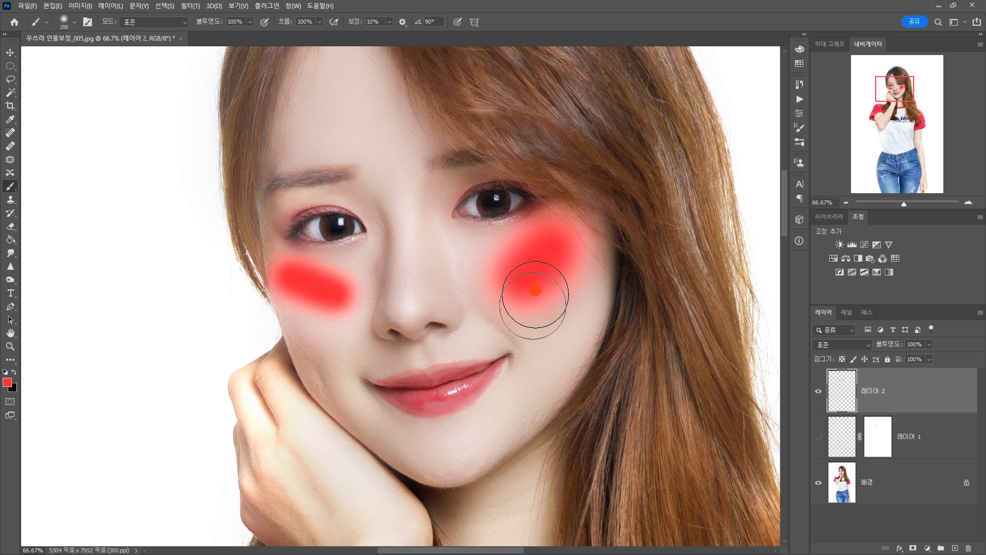
pyautogui.click(819, 391)
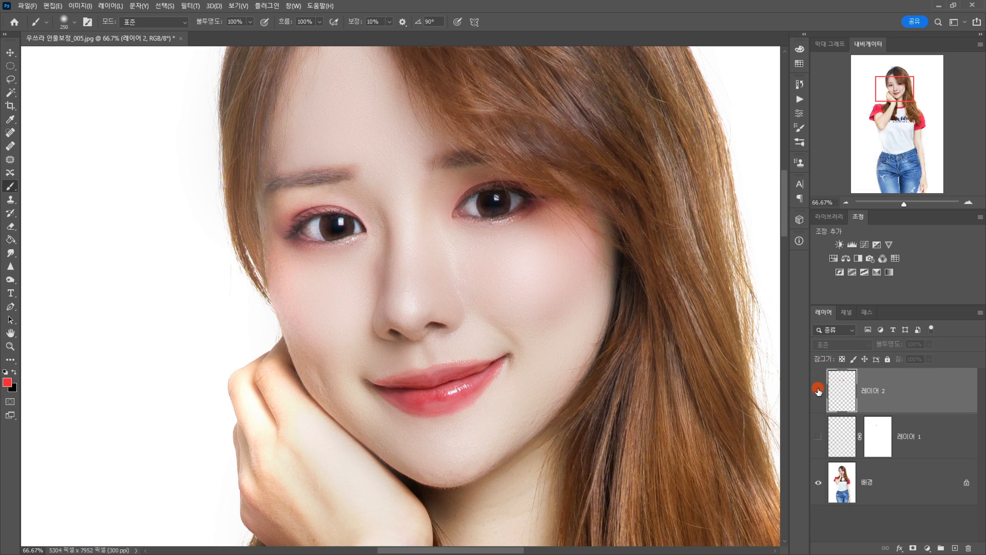
pyautogui.click(819, 391)
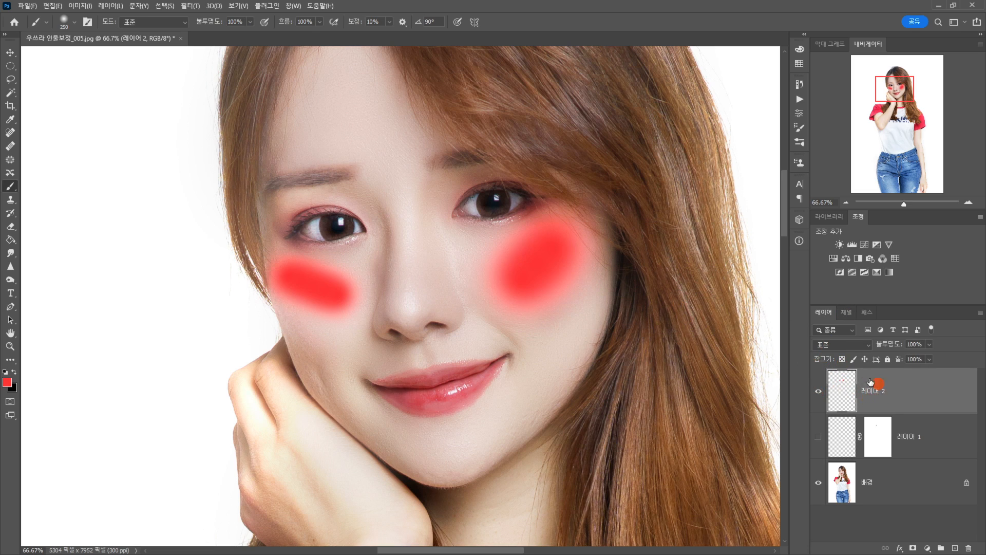
# Step: Set the red blush layer's blend mode to Overlay and compare the cheeks with the layer hidden and shown
pyautogui.click(862, 344)
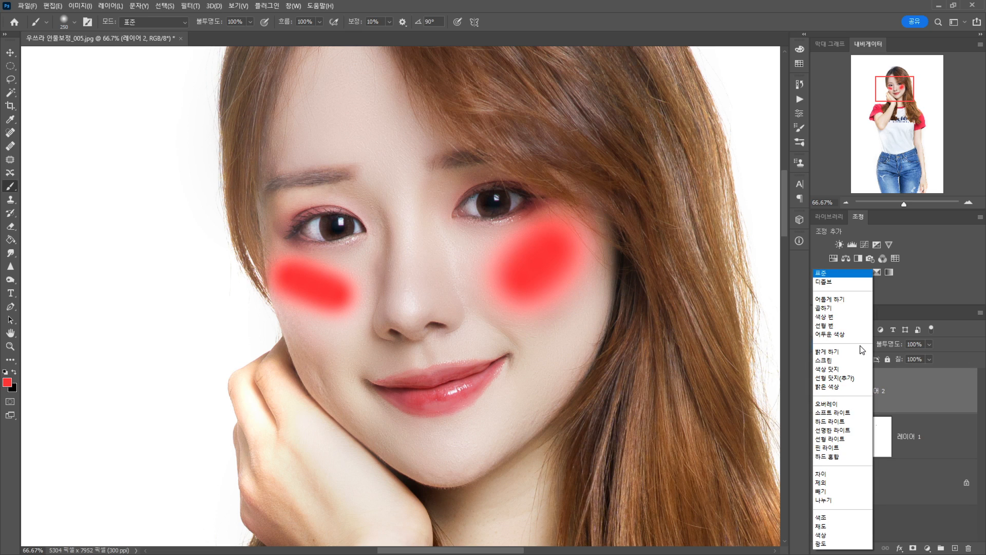
pyautogui.click(845, 404)
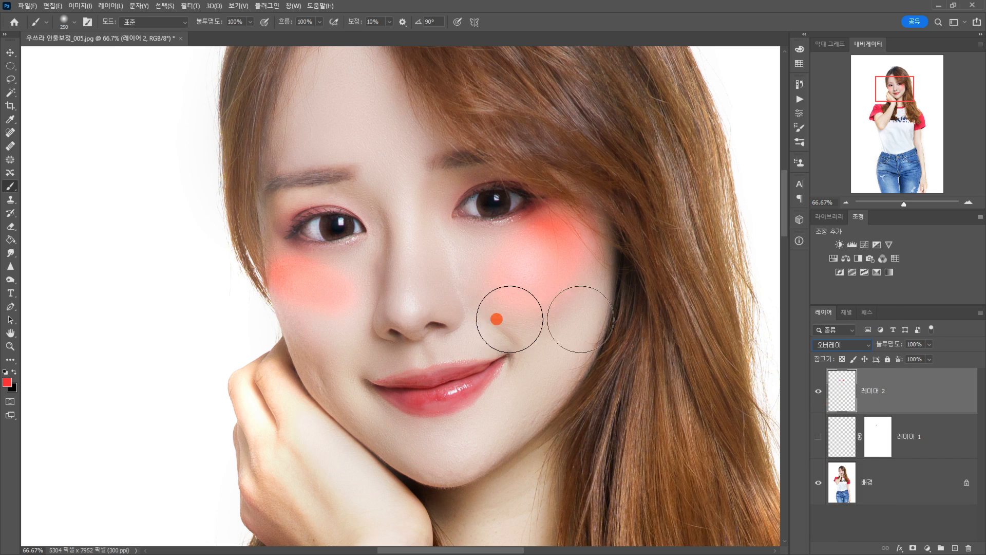
pyautogui.click(819, 392)
pyautogui.click(819, 392)
pyautogui.click(819, 391)
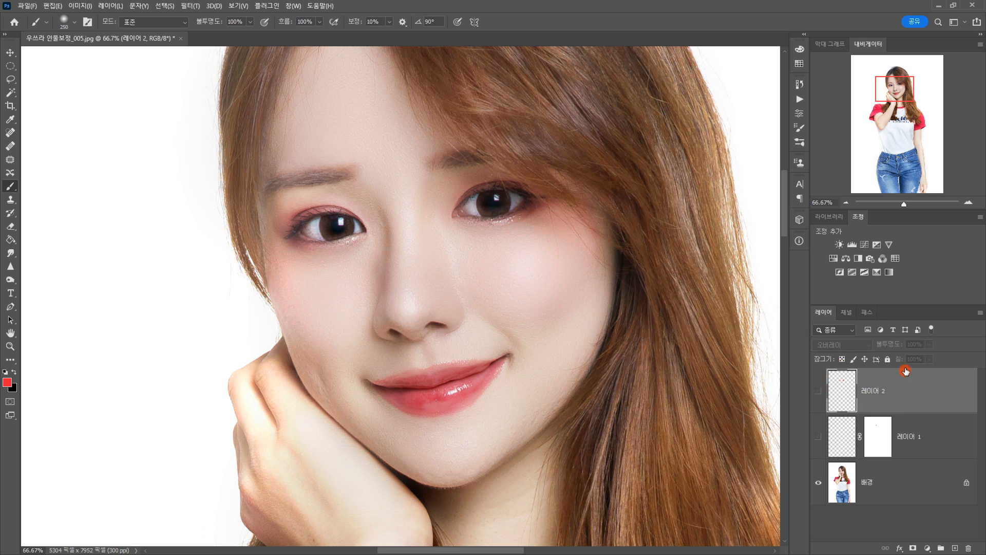
pyautogui.click(819, 392)
# Step: Lower the blush layer's opacity to 25% and check the effect on the whole face
pyautogui.click(929, 345)
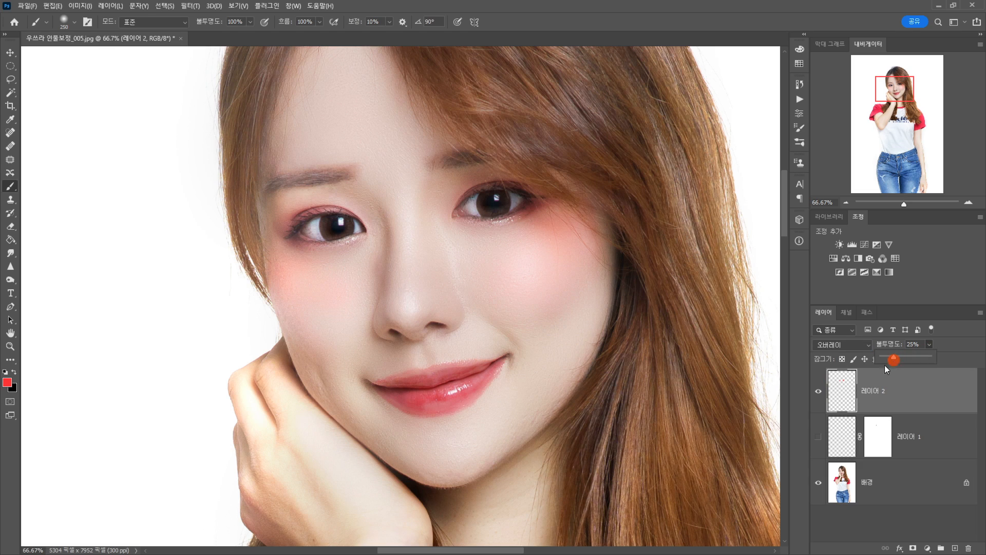
pyautogui.click(819, 391)
pyautogui.click(820, 393)
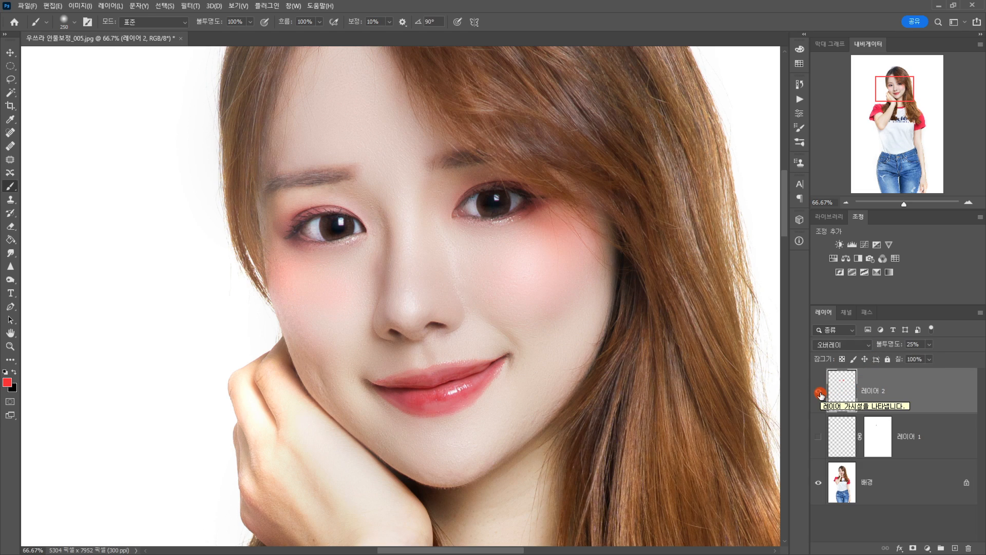
pyautogui.hotkey('ctrl', '-')
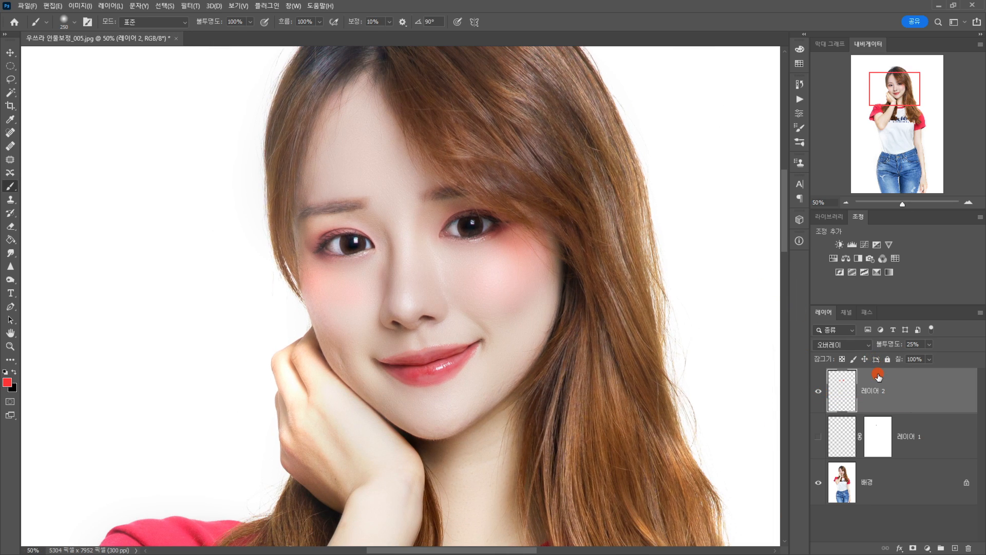
pyautogui.hotkey('ctrl', '-')
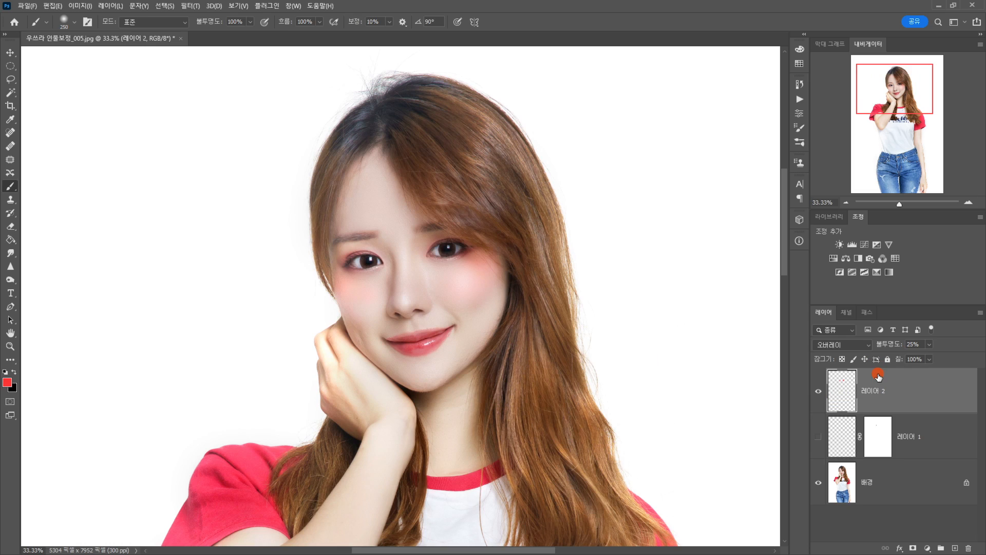